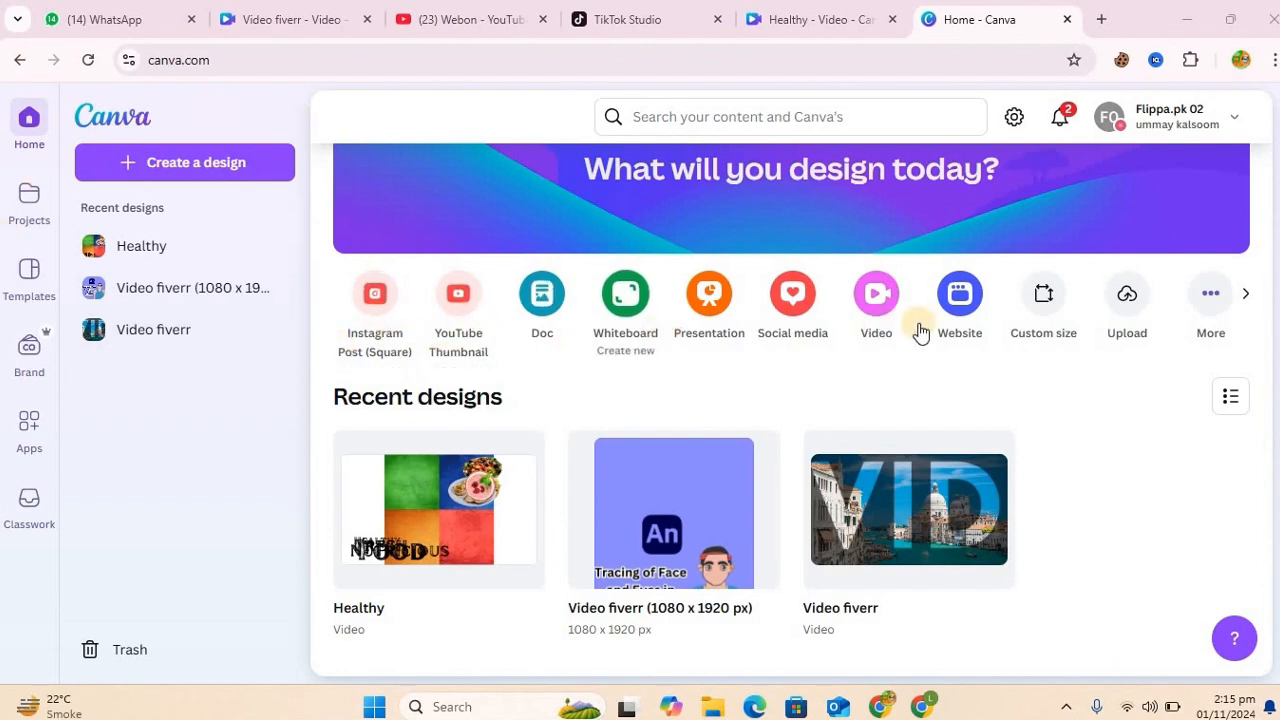
Create a new blank video design and add a square found by searching the elements for "shape".
{"action": "left_click", "coordinate": [878, 327]}
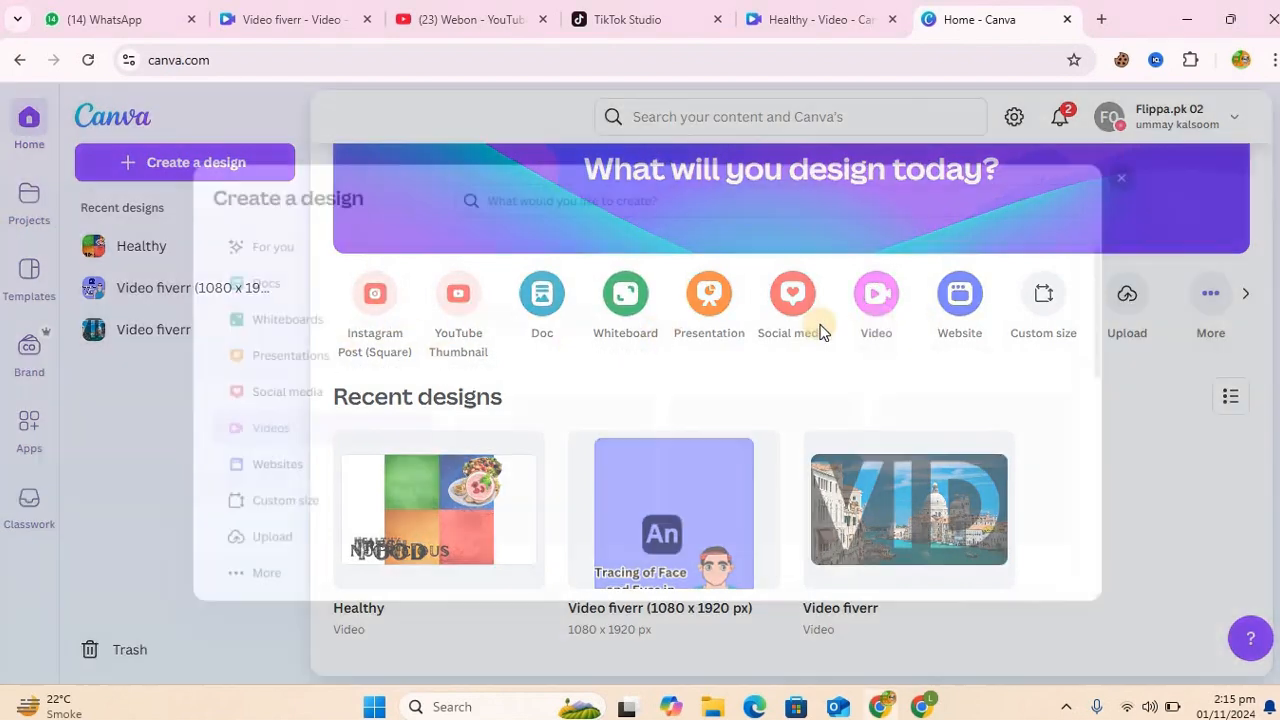
{"action": "left_click", "coordinate": [587, 317]}
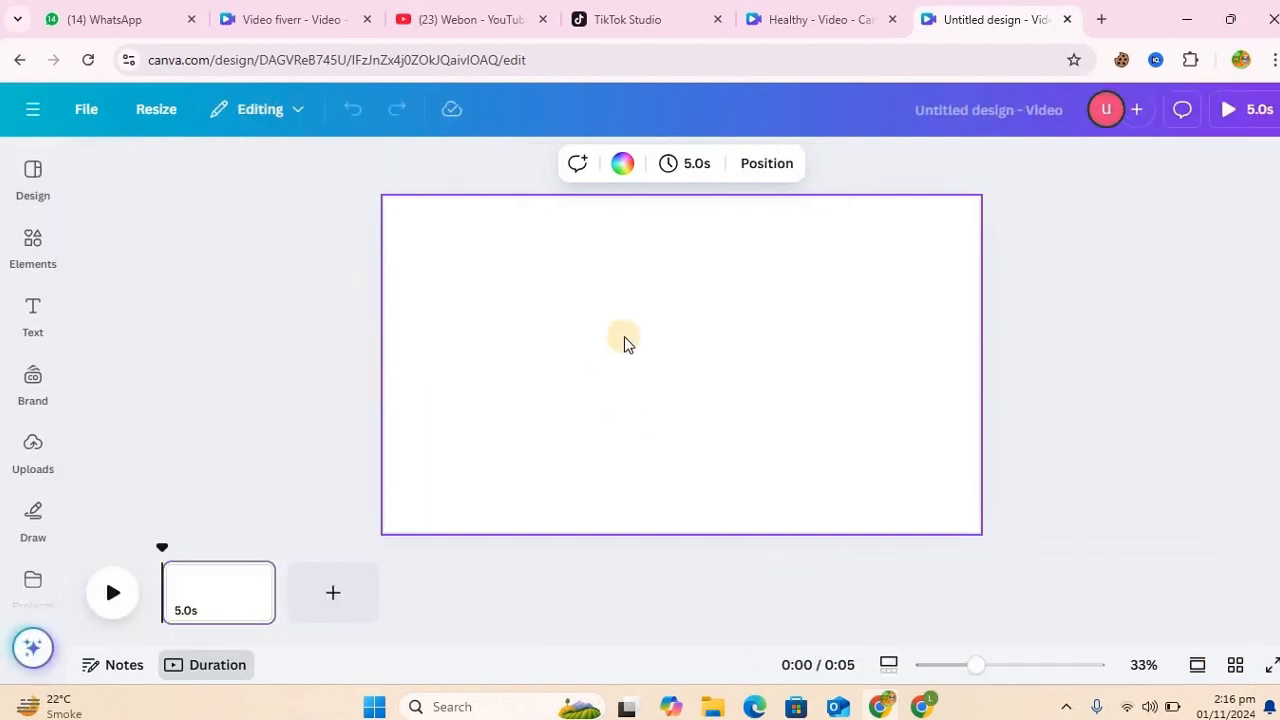
{"action": "left_click", "coordinate": [36, 262]}
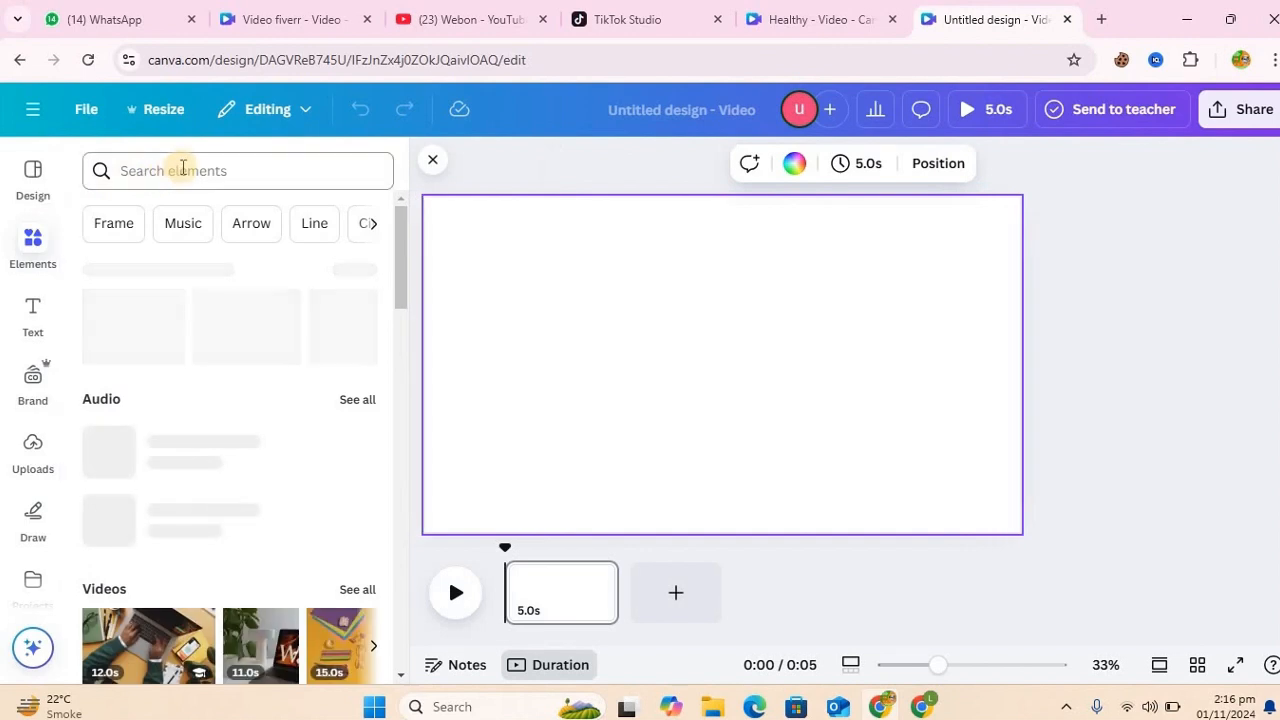
{"action": "left_click", "coordinate": [183, 167]}
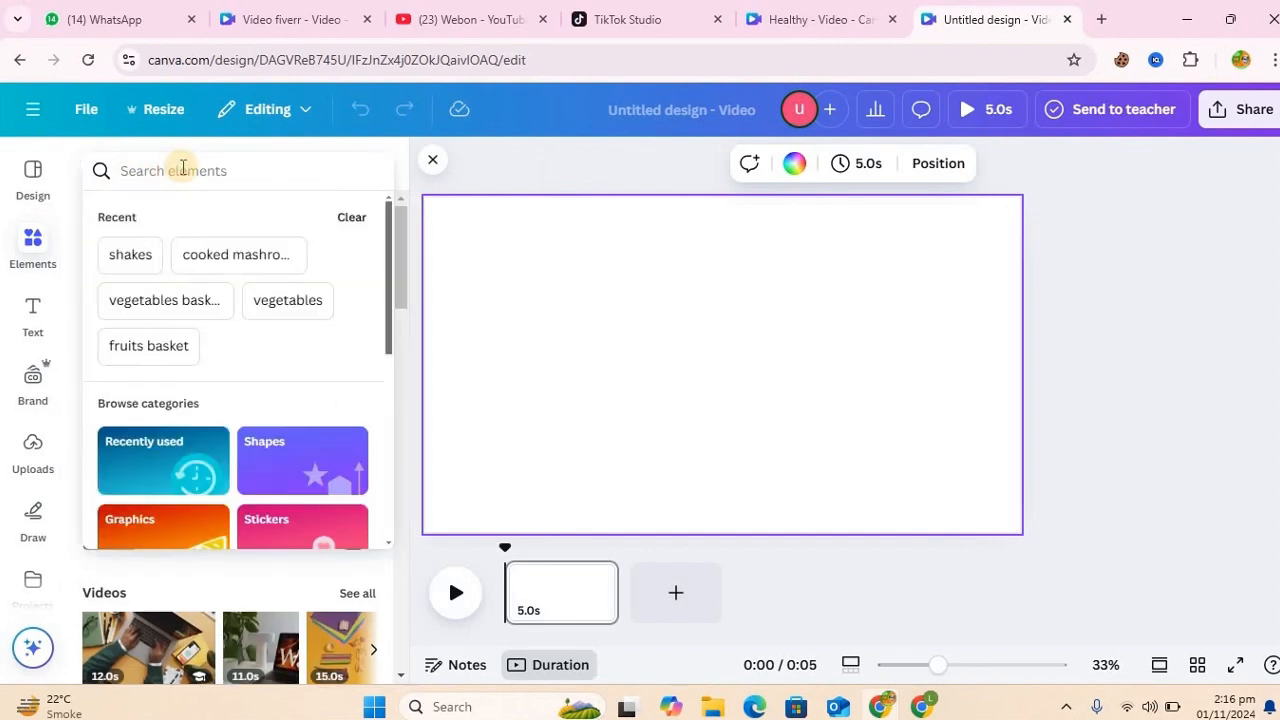
{"action": "type", "text": "sha"}
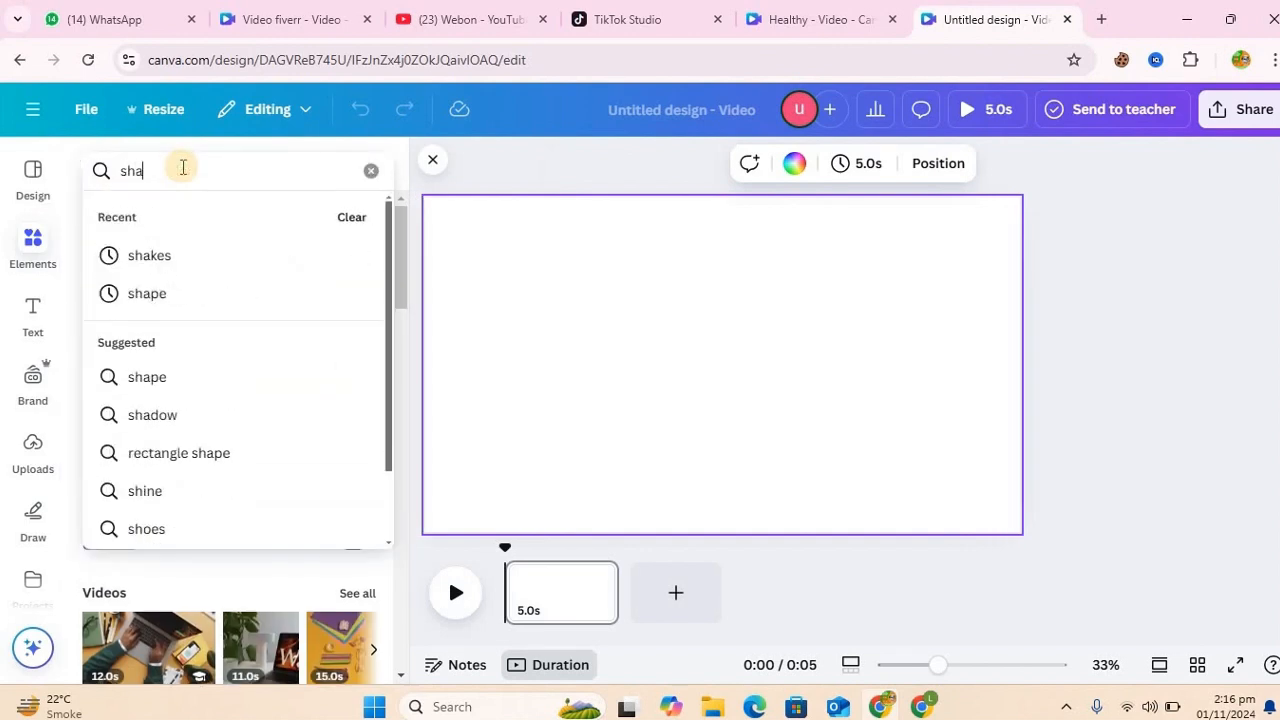
{"action": "type", "text": "pe"}
{"action": "key", "text": "Return"}
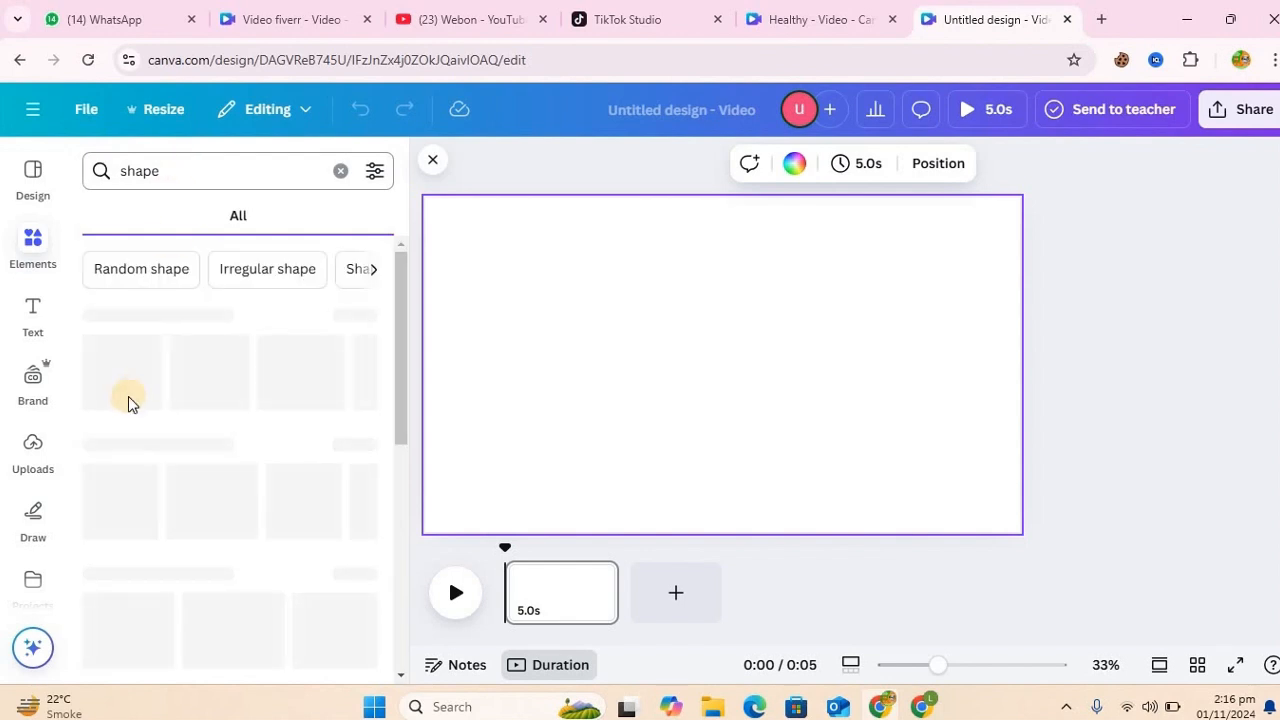
{"action": "left_click", "coordinate": [108, 362]}
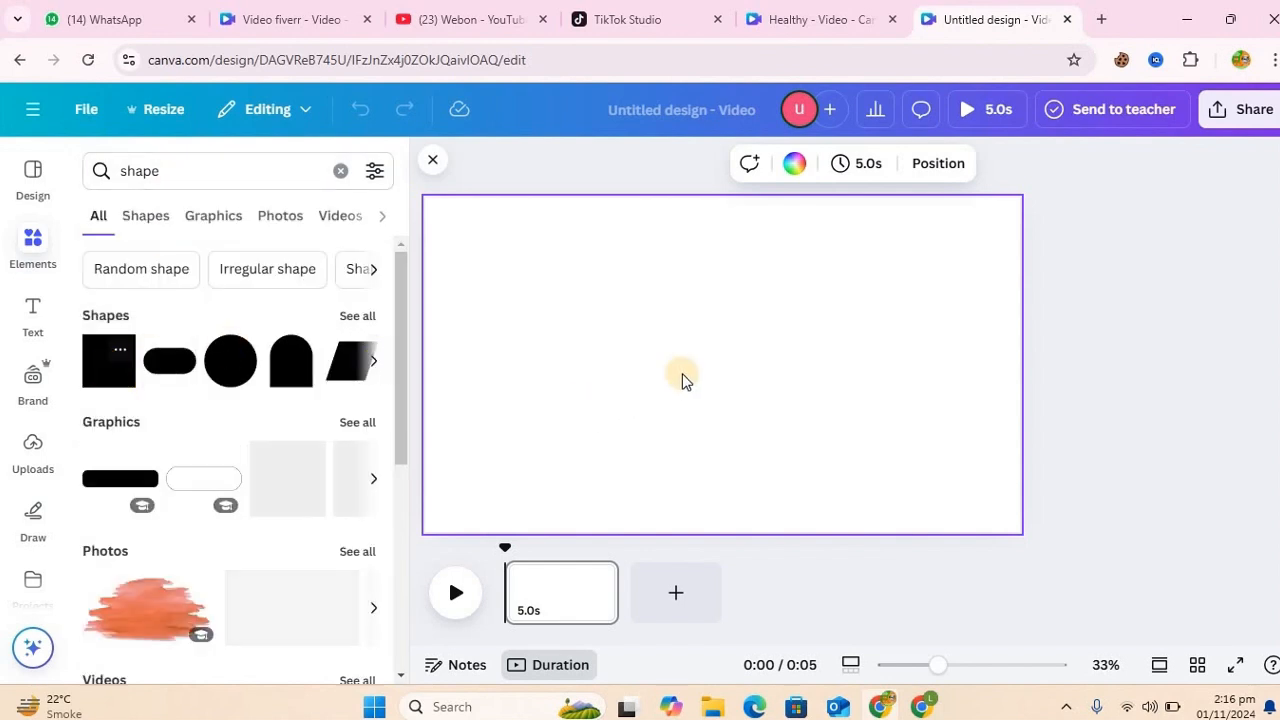
Stretch the square to about 1,097 px wide and nearly the full page height, and fill it with black.
{"action": "left_click_drag", "start_coordinate": [713, 372], "coordinate": [877, 242]}
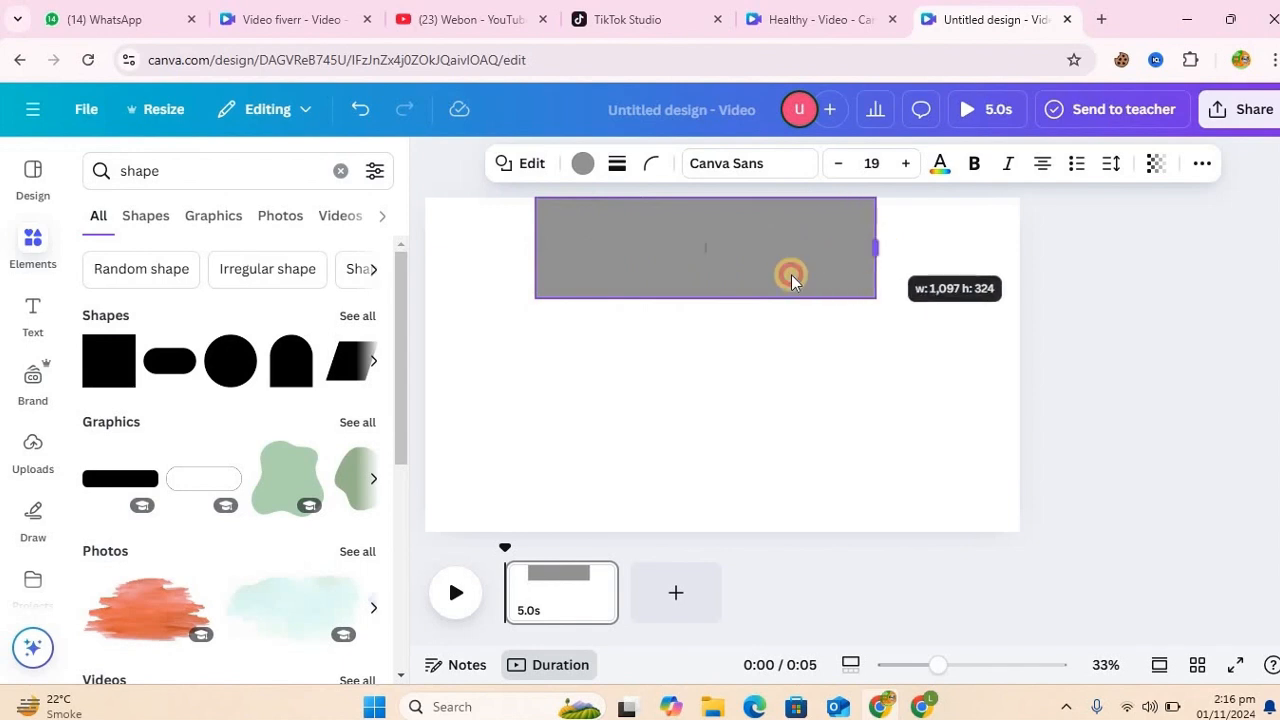
{"action": "left_click_drag", "start_coordinate": [706, 297], "coordinate": [706, 523]}
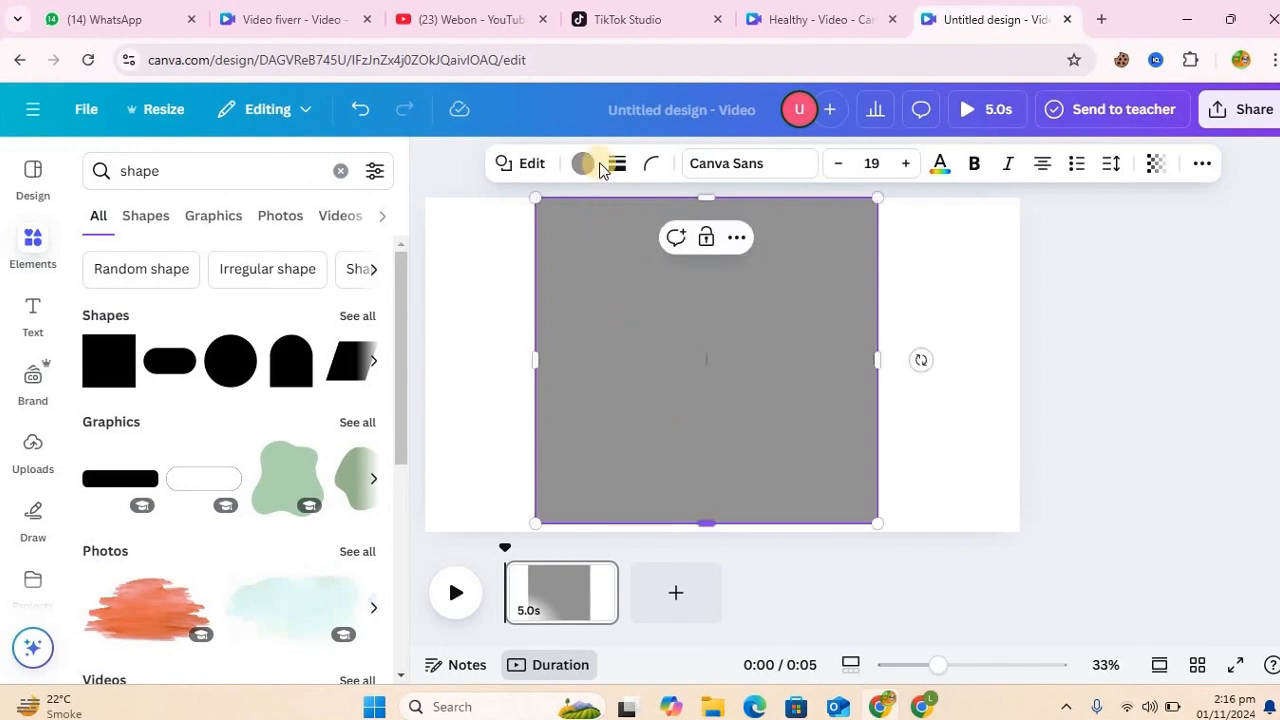
{"action": "left_click", "coordinate": [590, 164]}
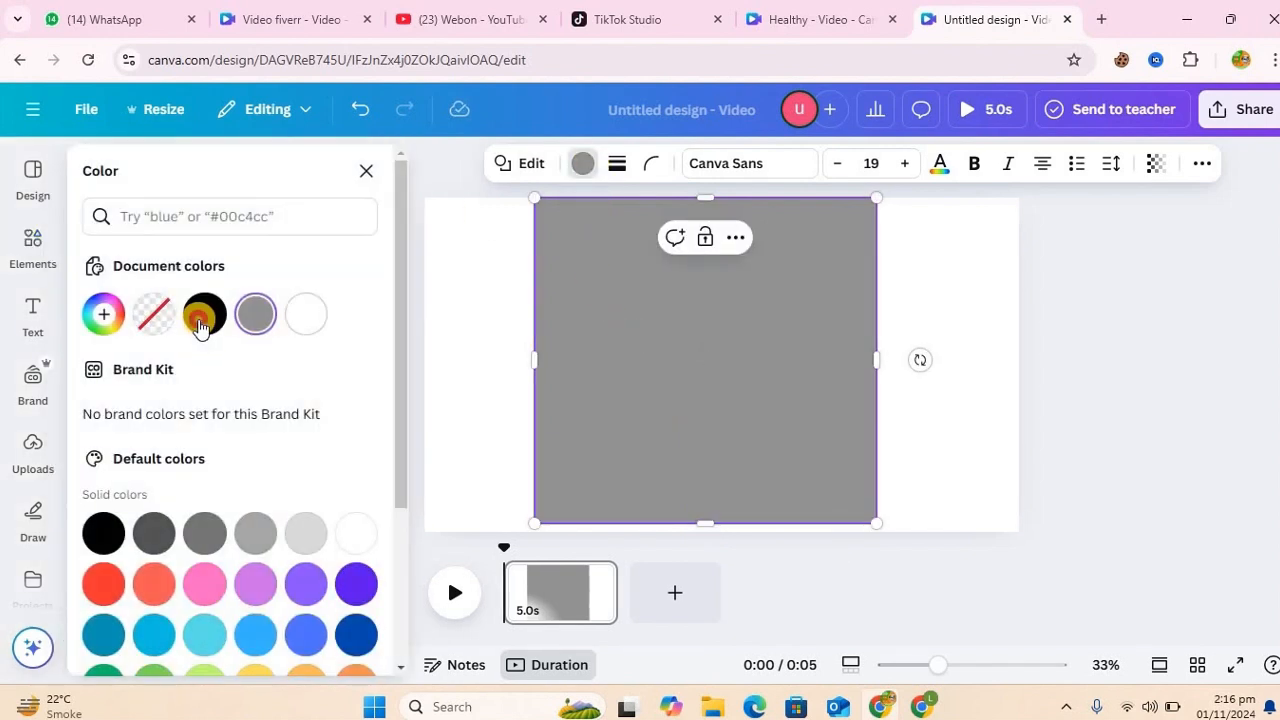
{"action": "left_click", "coordinate": [204, 313]}
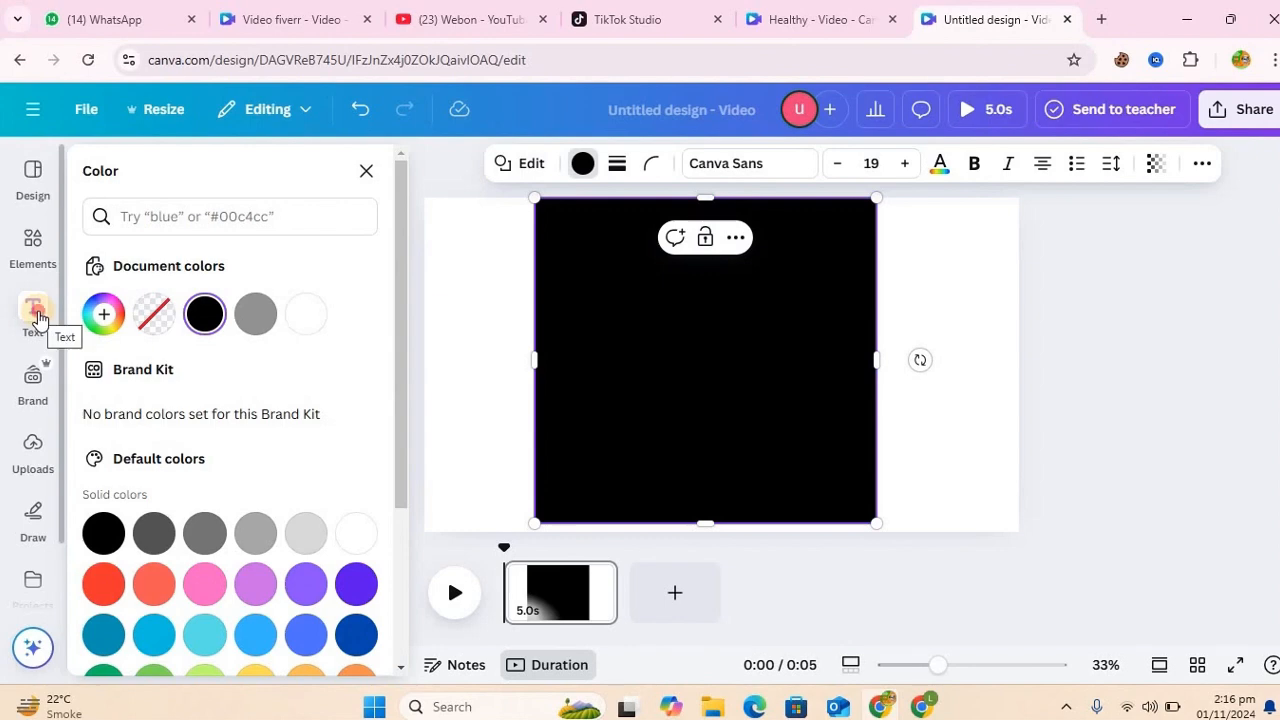
Add a heading reading "RUSSIA" and place it at the upper edge of the black square.
{"action": "left_click", "coordinate": [33, 310]}
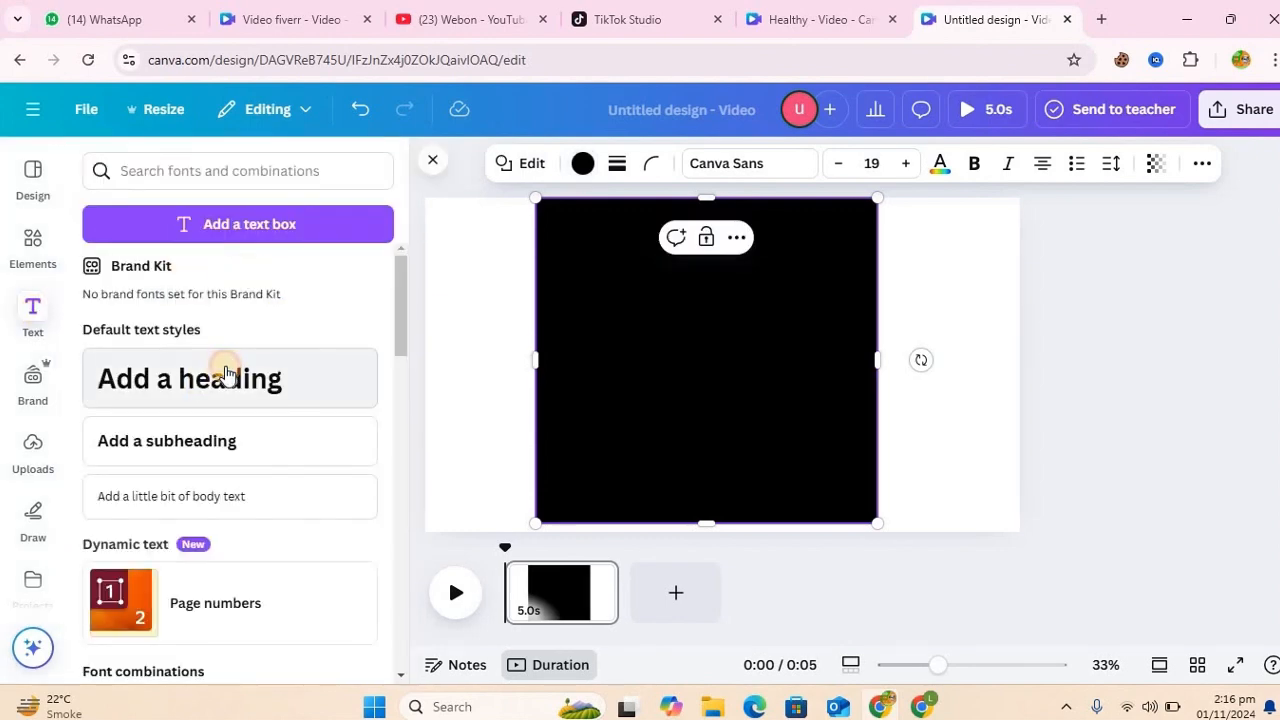
{"action": "left_click", "coordinate": [226, 375]}
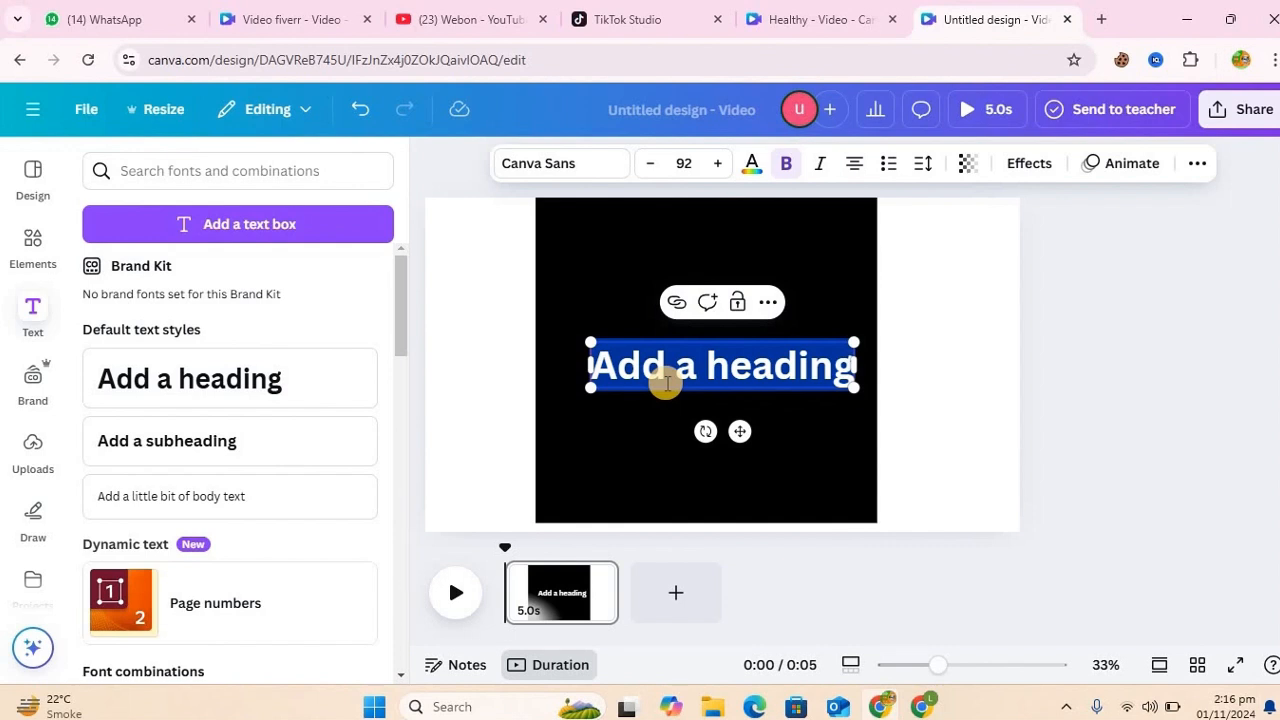
{"action": "type", "text": "R"}
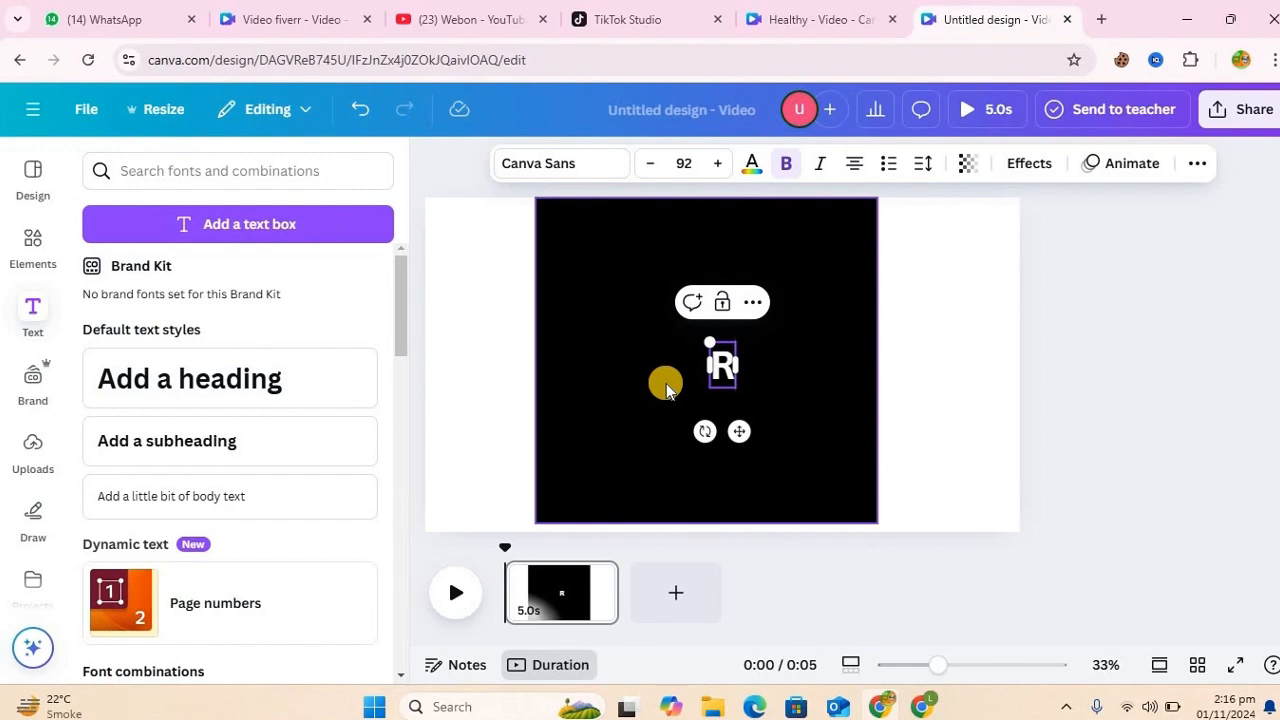
{"action": "type", "text": "USSIA"}
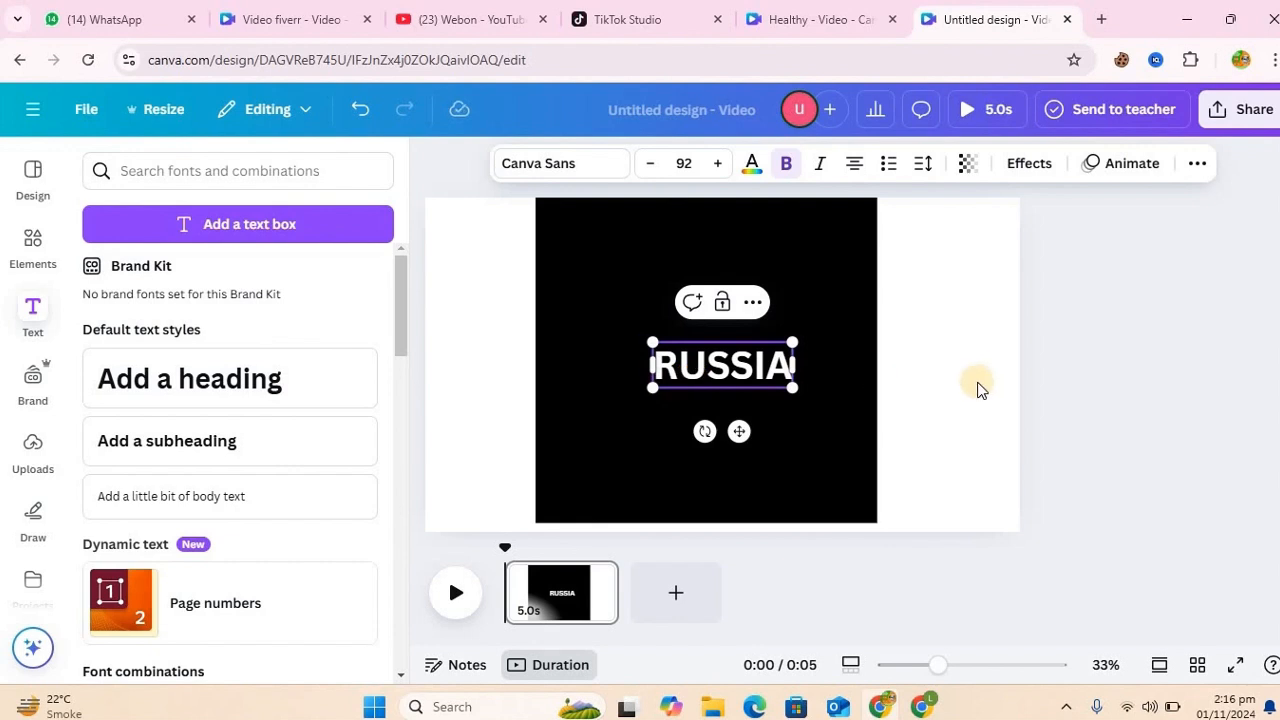
{"action": "left_click", "coordinate": [807, 370]}
{"action": "left_click_drag", "start_coordinate": [751, 363], "coordinate": [731, 238]}
Set the font of the RUSSIA heading to Lovelo.
{"action": "left_click", "coordinate": [570, 170]}
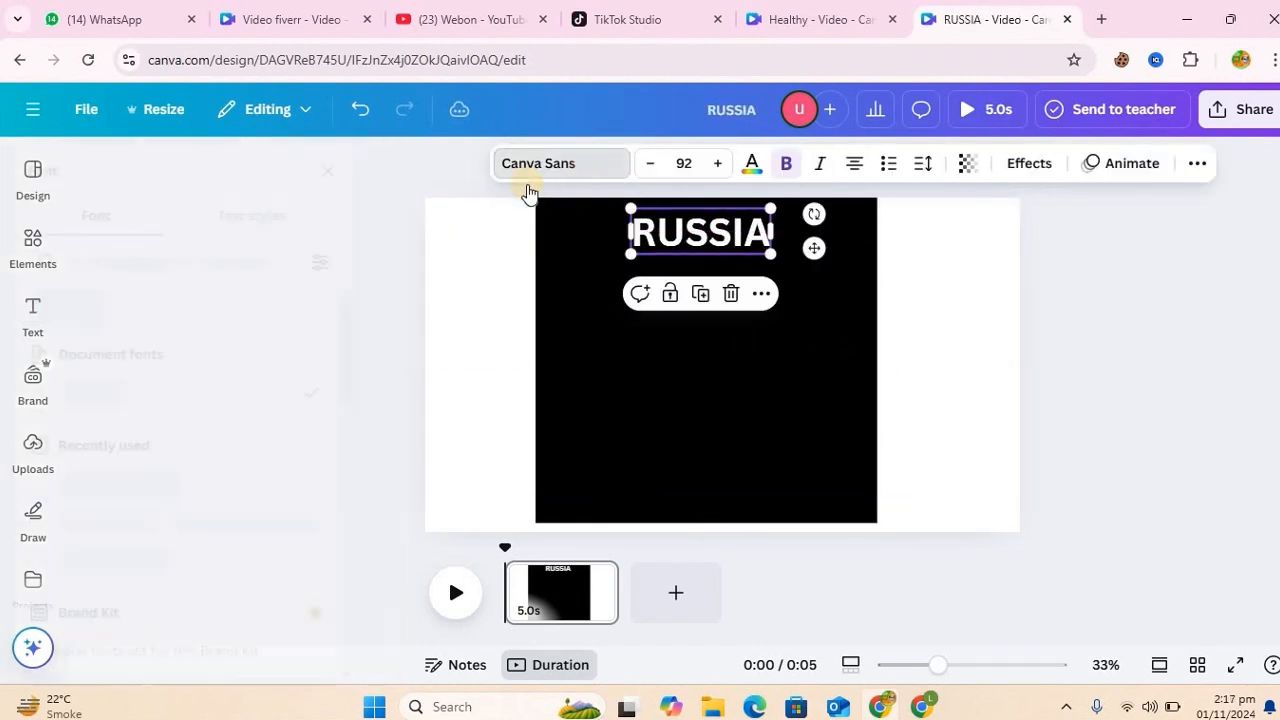
{"action": "left_click", "coordinate": [183, 262]}
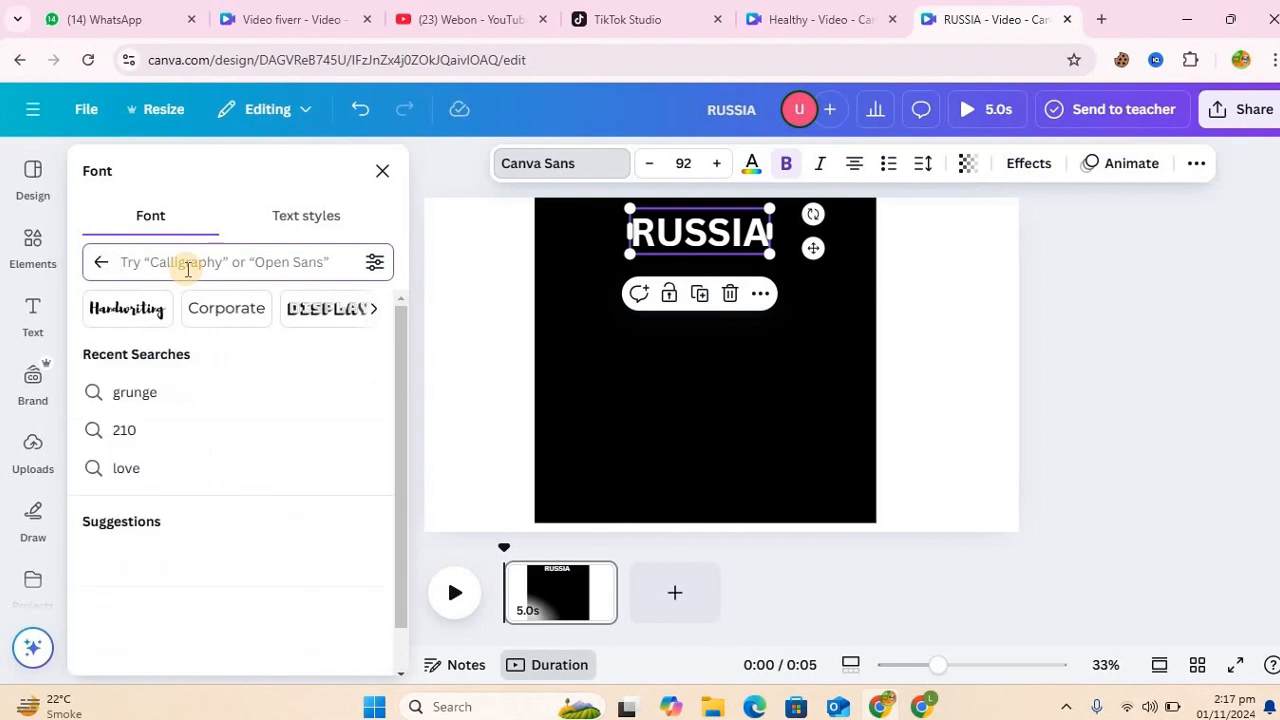
{"action": "type", "text": "lovelo"}
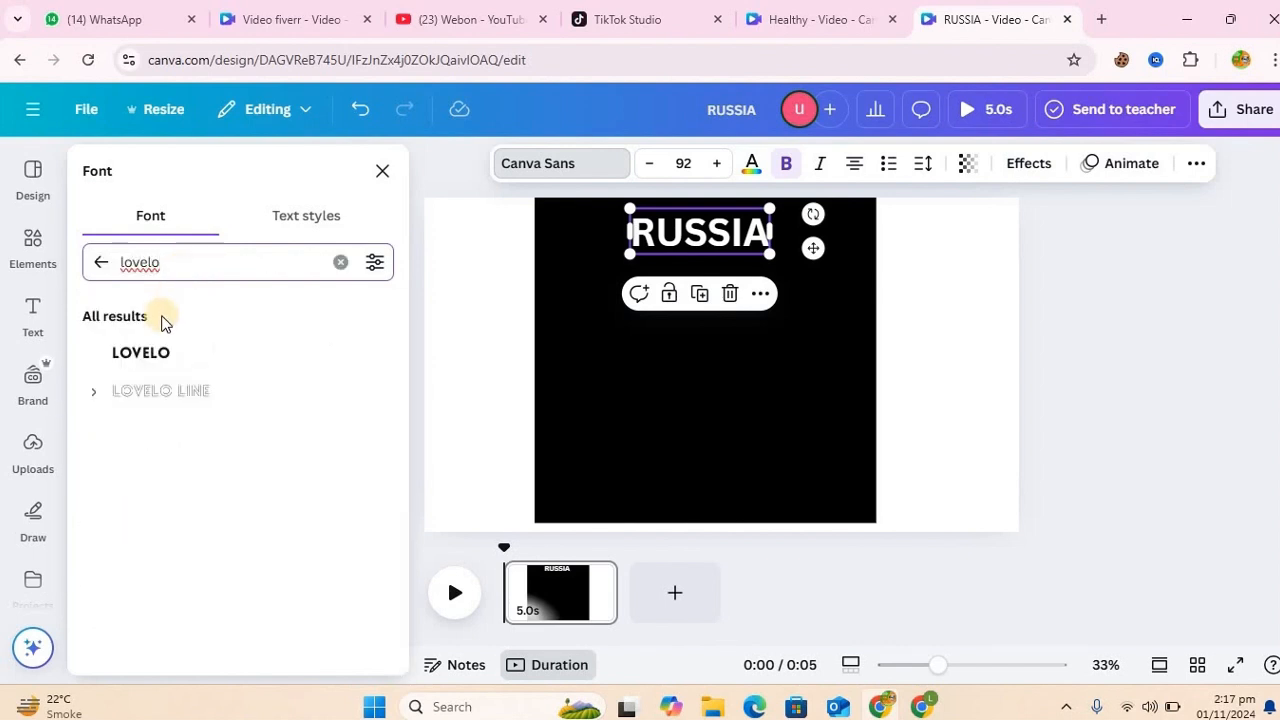
{"action": "left_click", "coordinate": [157, 360]}
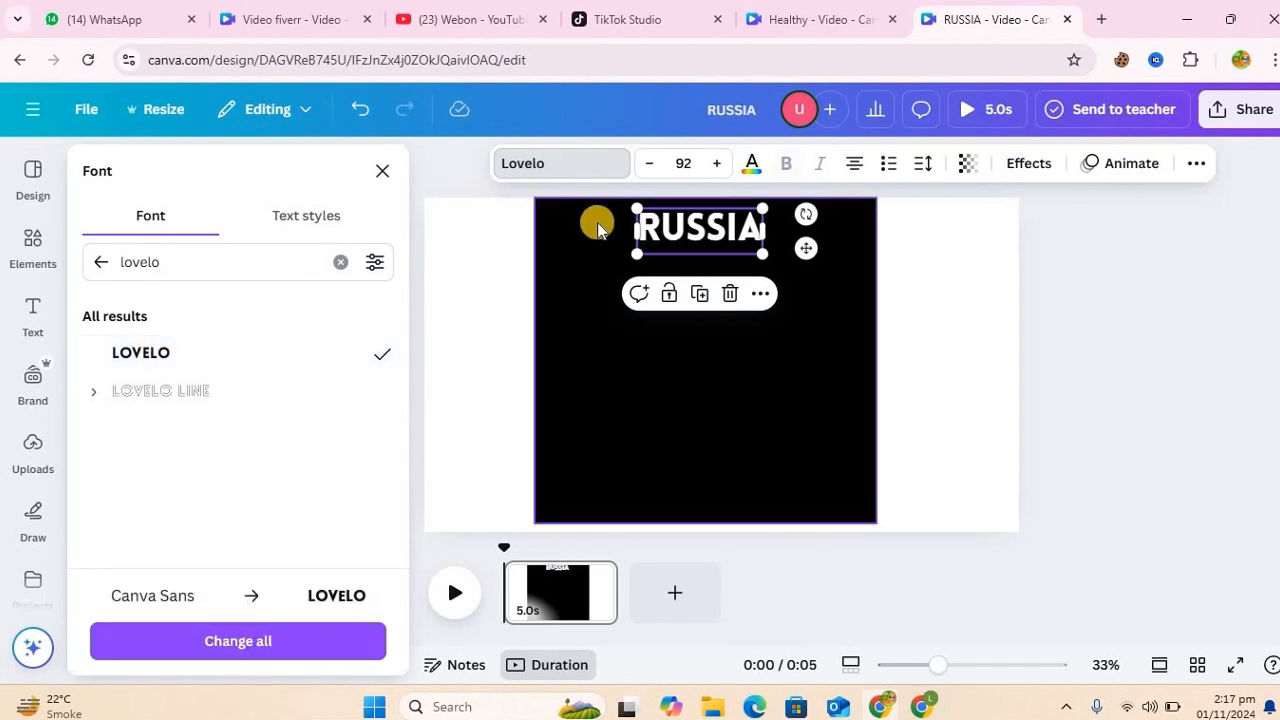
Enlarge the RUSSIA heading to font size 251 so it spans the full width of the black square.
{"action": "left_click_drag", "start_coordinate": [637, 255], "coordinate": [569, 277]}
{"action": "left_click_drag", "start_coordinate": [765, 281], "coordinate": [876, 319]}
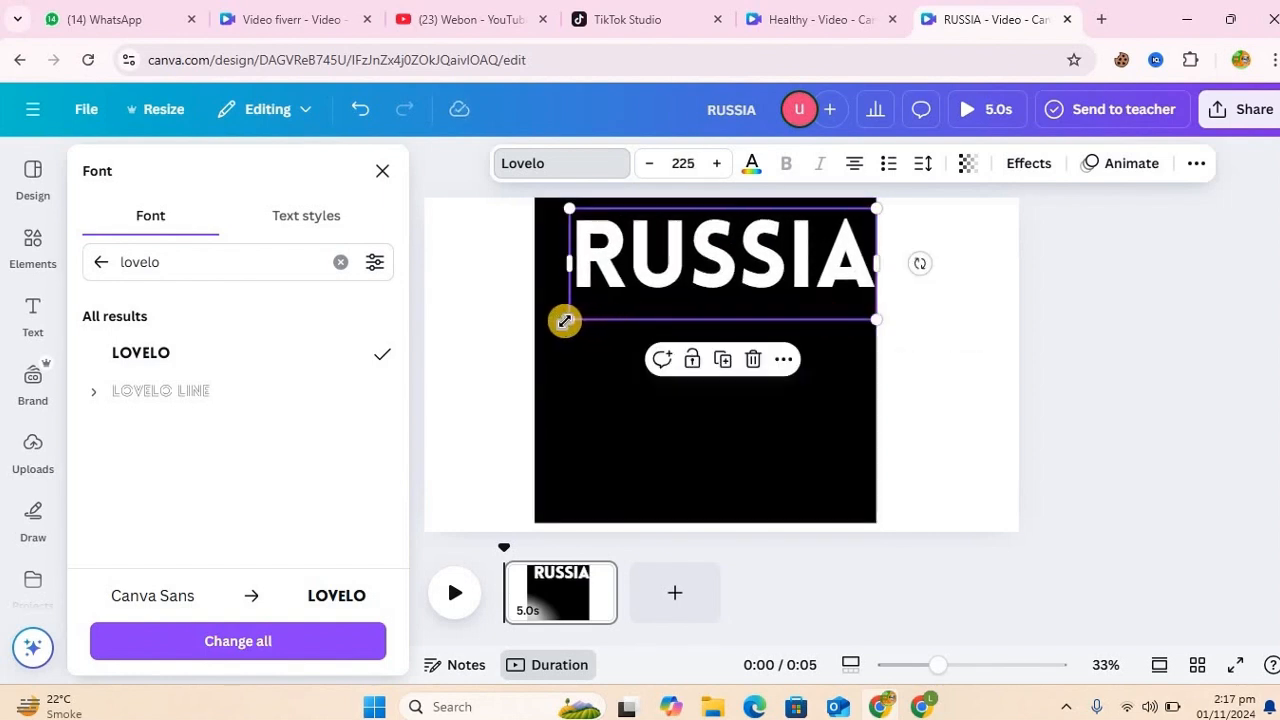
{"action": "left_click_drag", "start_coordinate": [556, 328], "coordinate": [534, 343]}
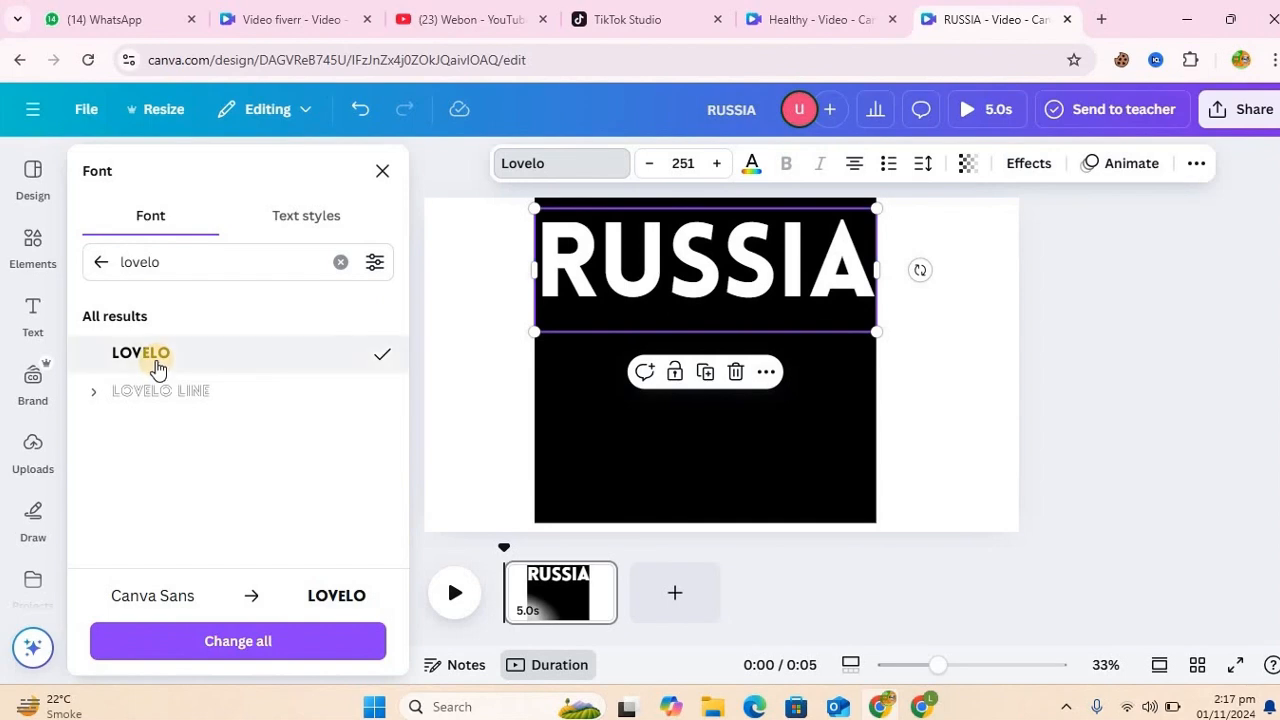
{"action": "left_click", "coordinate": [754, 417]}
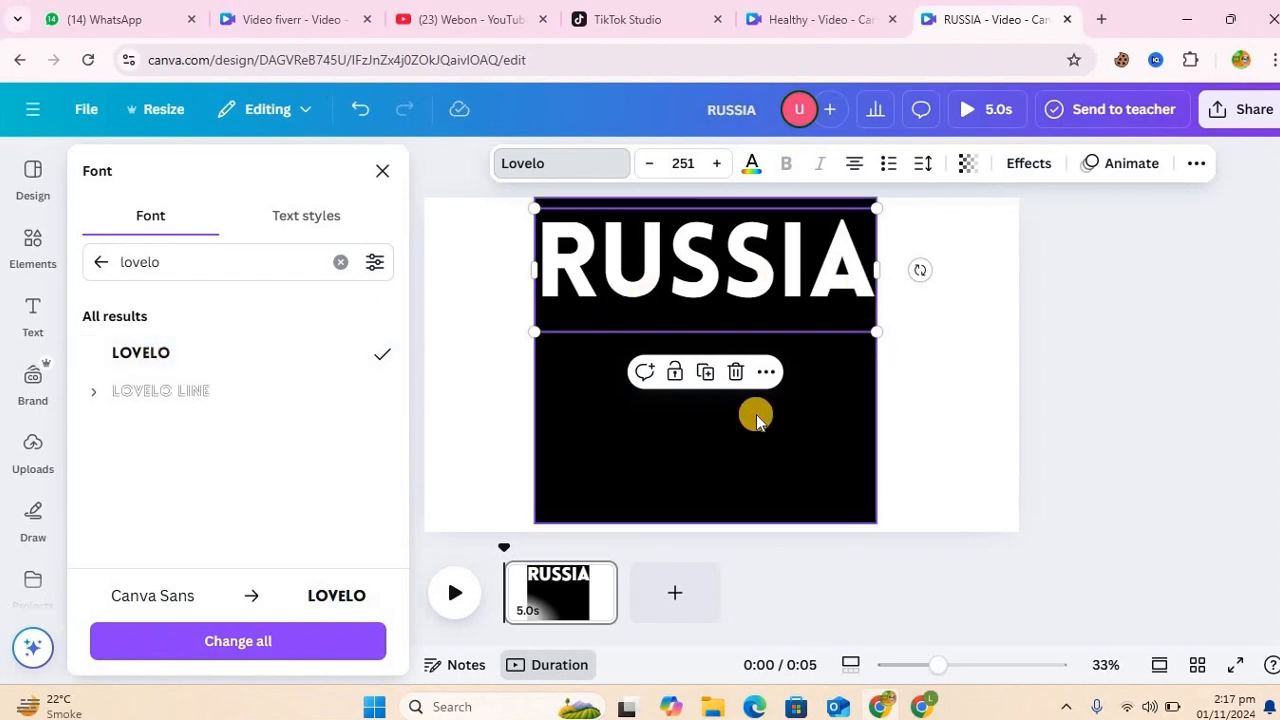
Download the design as a PNG image at size 1.
{"action": "left_click", "coordinate": [1256, 112]}
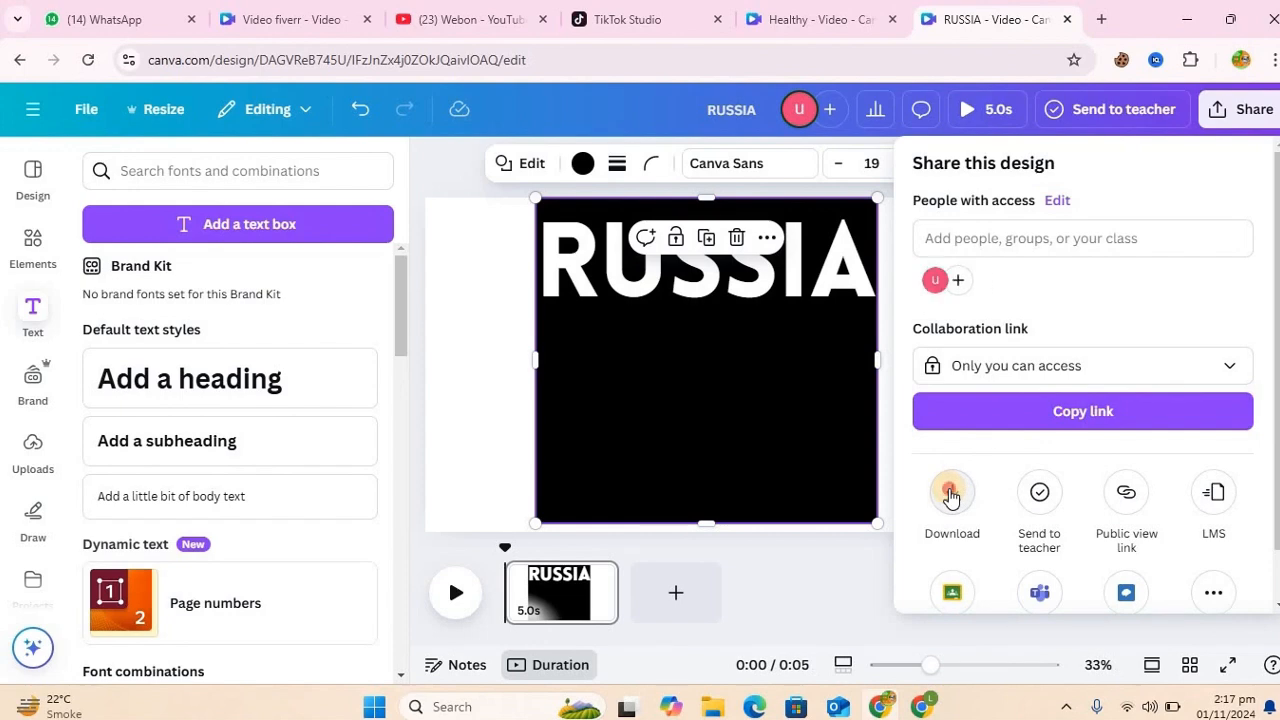
{"action": "left_click", "coordinate": [952, 493]}
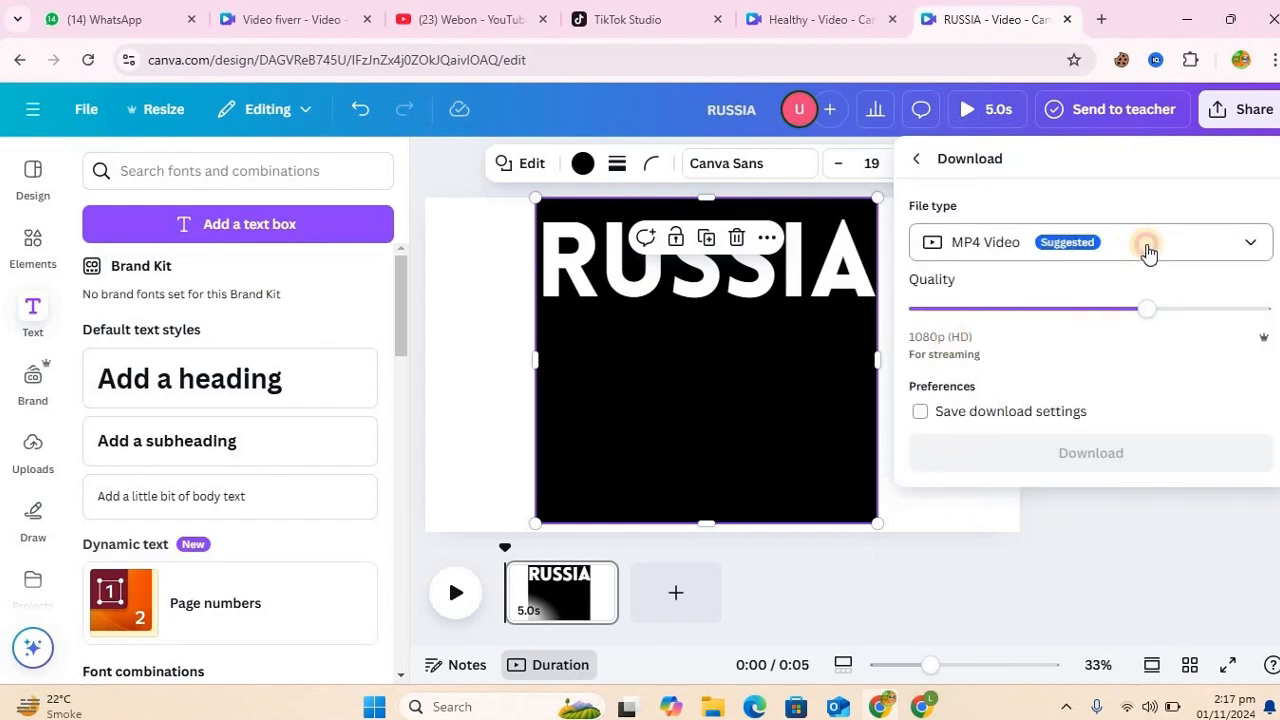
{"action": "left_click", "coordinate": [1258, 245]}
{"action": "left_click", "coordinate": [1003, 358]}
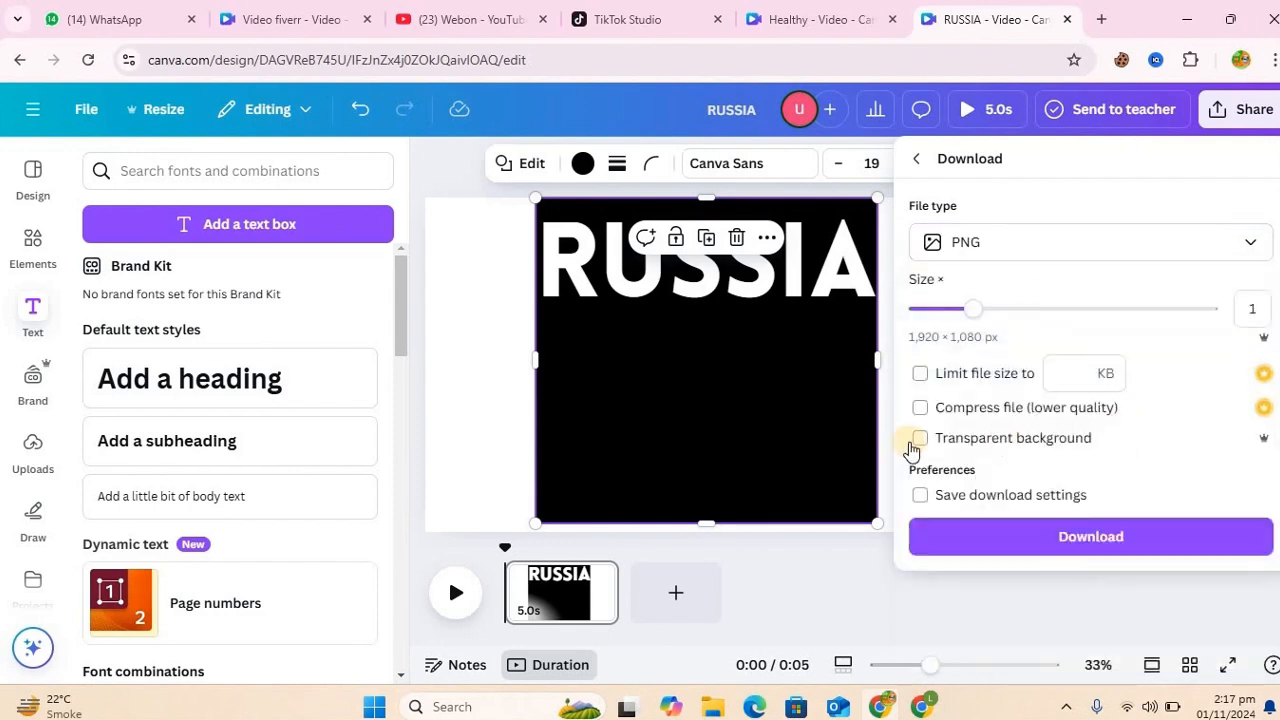
{"action": "left_click_drag", "start_coordinate": [972, 310], "coordinate": [1057, 309]}
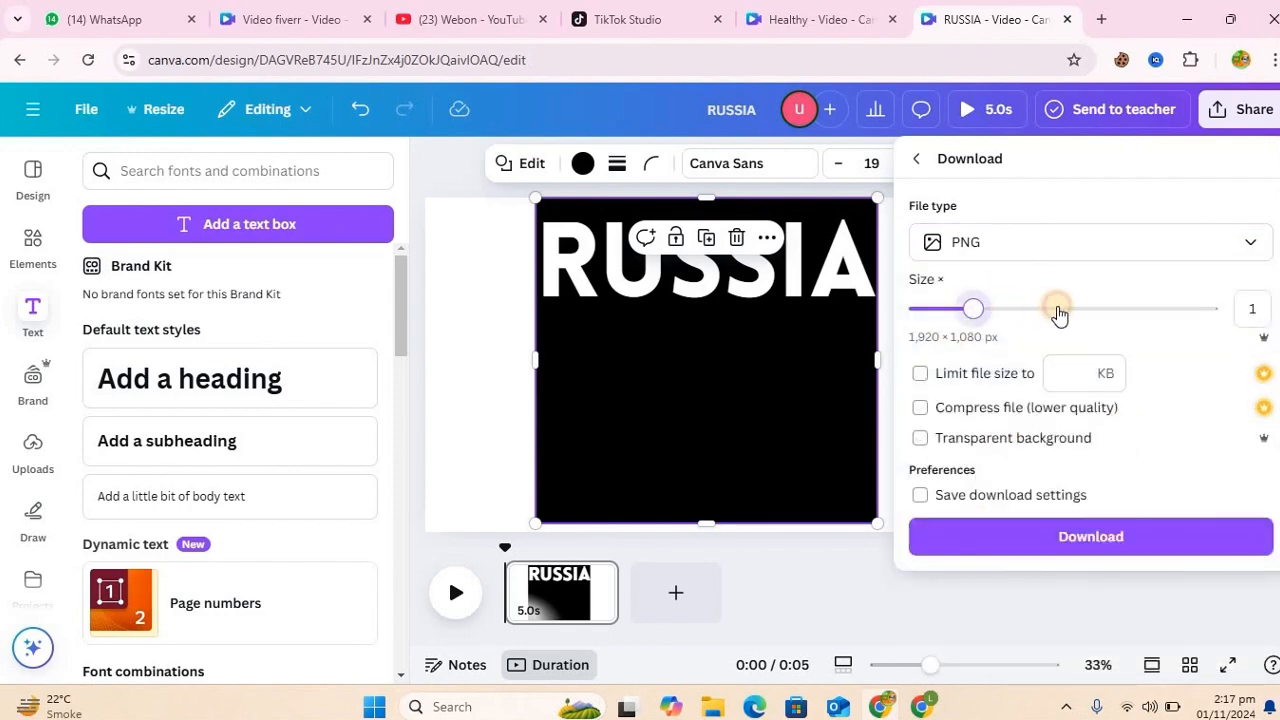
{"action": "left_click", "coordinate": [1080, 541]}
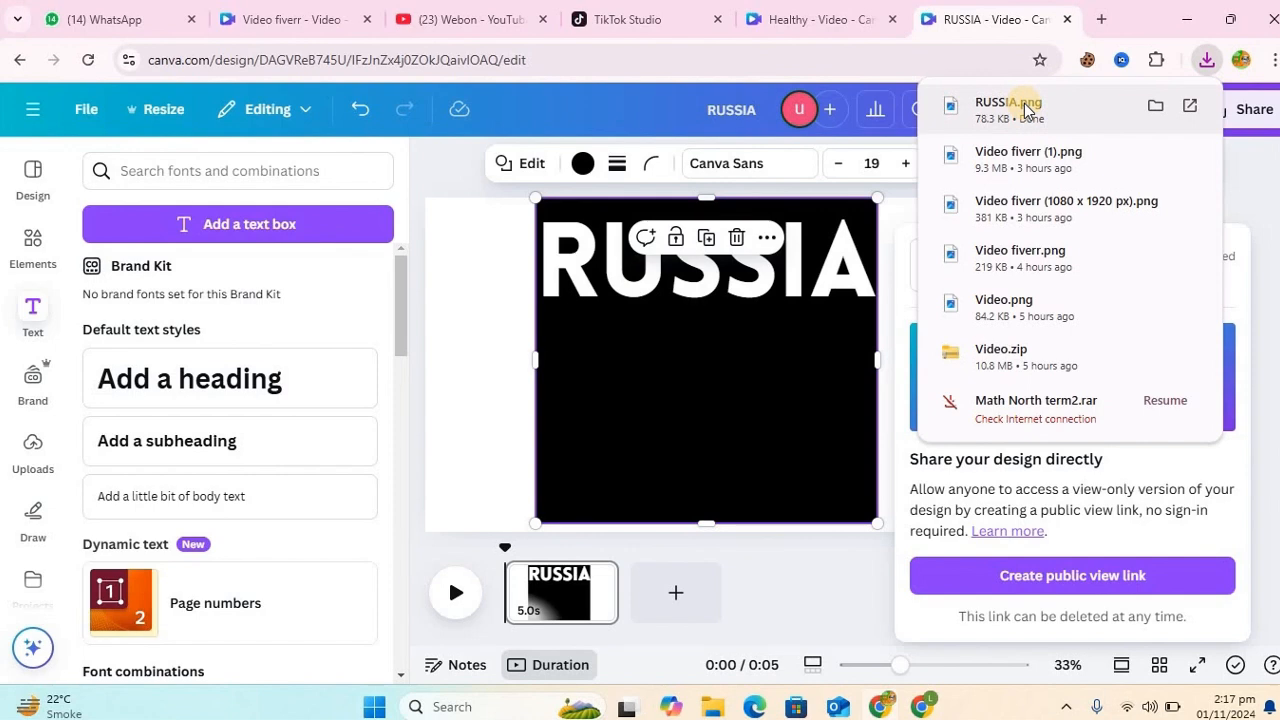
Upload RUSSIA.png from the Downloads folder to the design's uploads.
{"action": "left_click", "coordinate": [33, 448]}
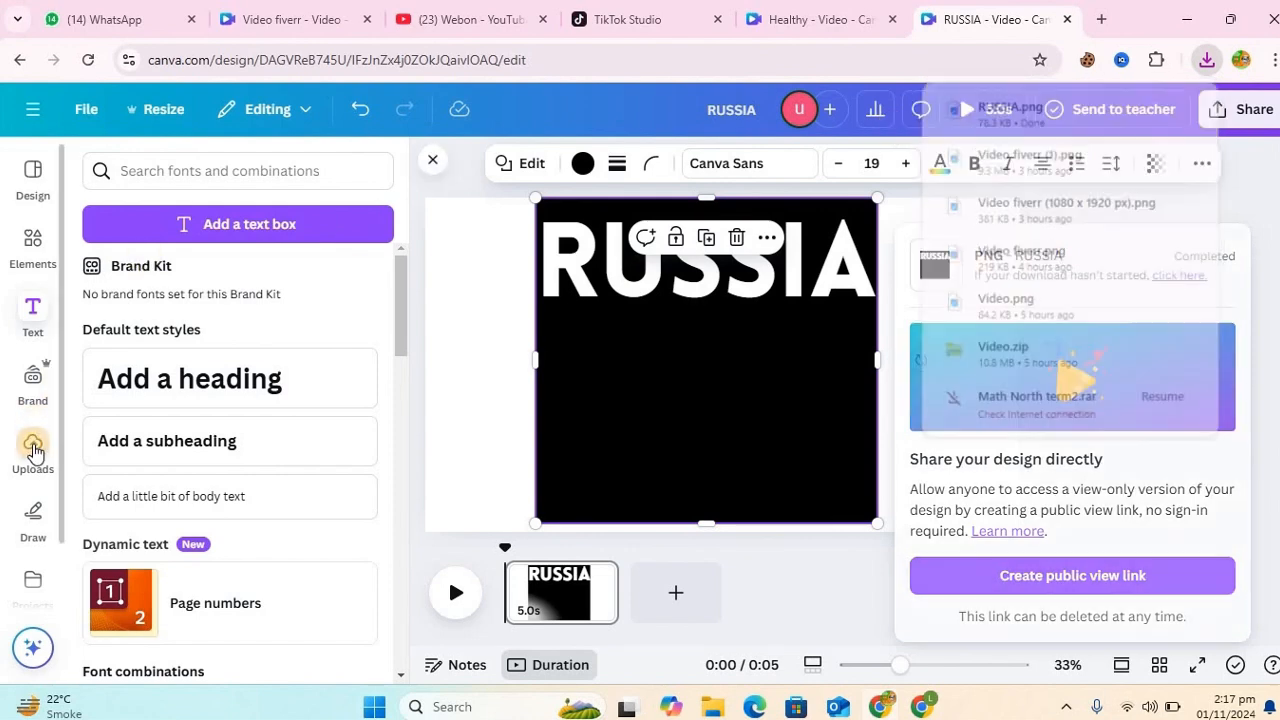
{"action": "left_click", "coordinate": [250, 222]}
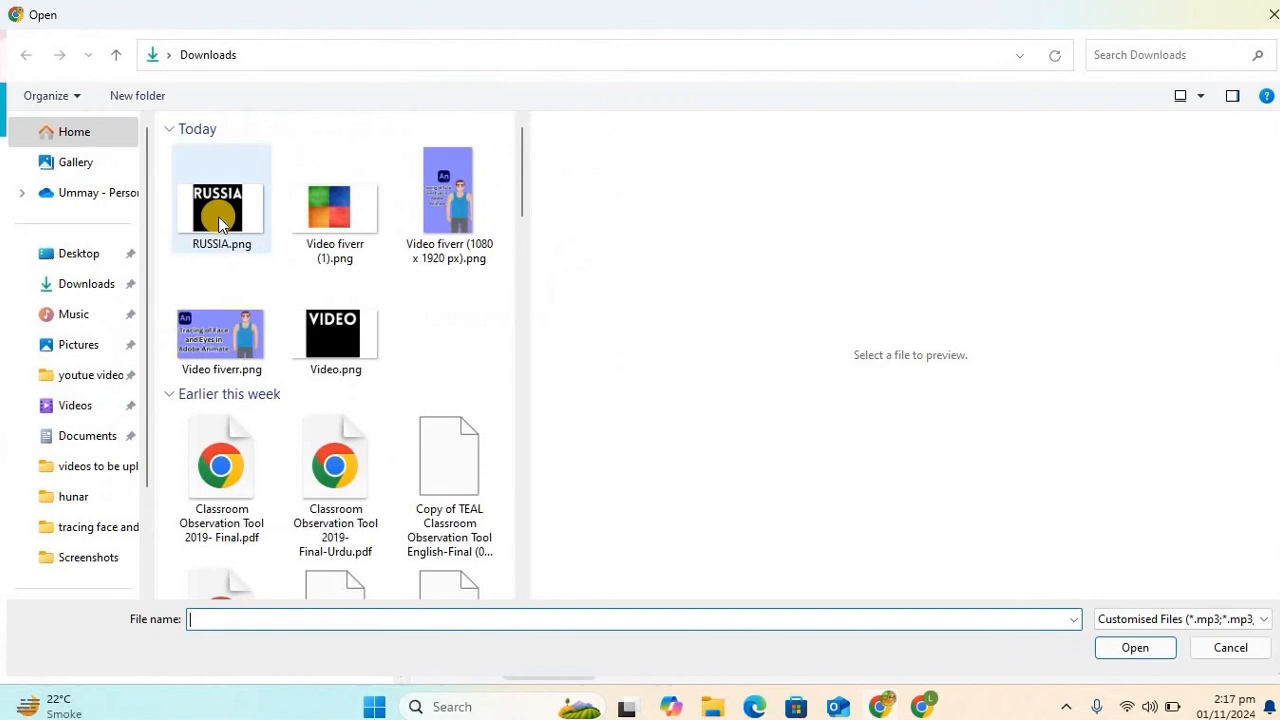
{"action": "left_click", "coordinate": [218, 210]}
{"action": "left_click", "coordinate": [1133, 648]}
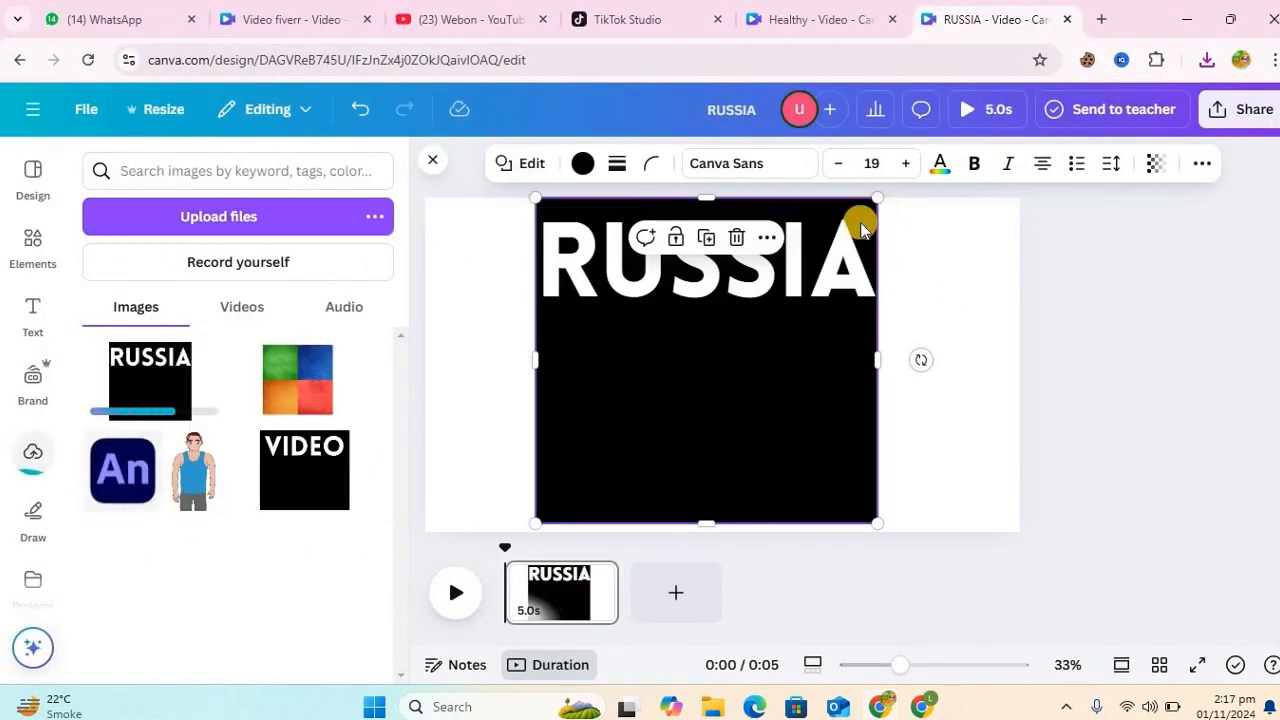
Delete the RUSSIA heading and the black square from the page.
{"action": "left_click", "coordinate": [829, 270]}
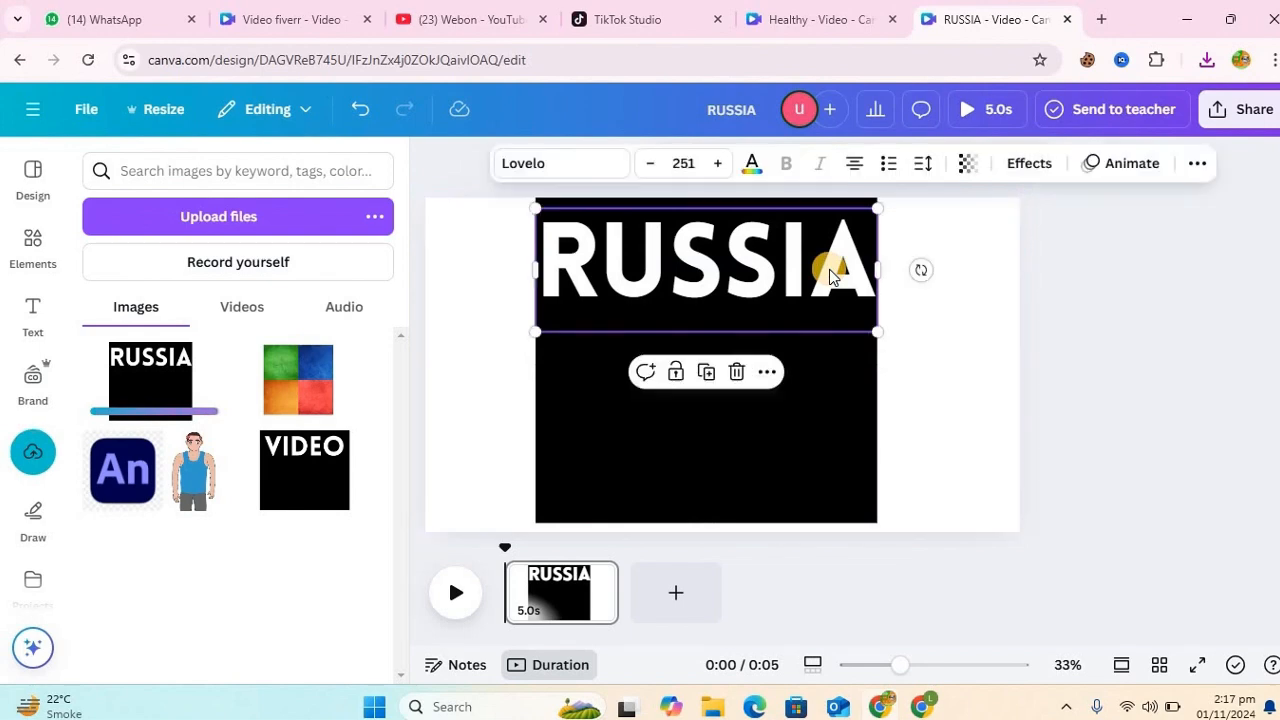
{"action": "key", "text": "Delete"}
{"action": "left_click", "coordinate": [829, 270]}
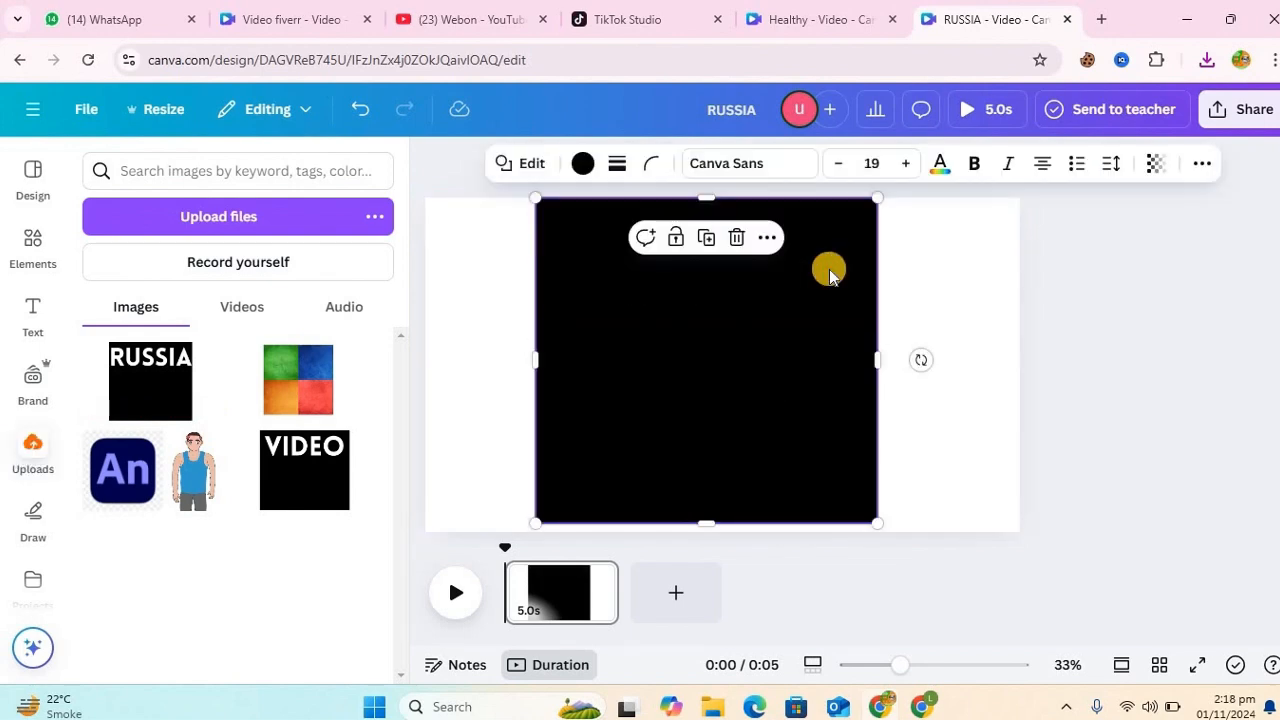
{"action": "key", "text": "Delete"}
Insert the uploaded RUSSIA image on the page and move it slightly down.
{"action": "left_click", "coordinate": [153, 393]}
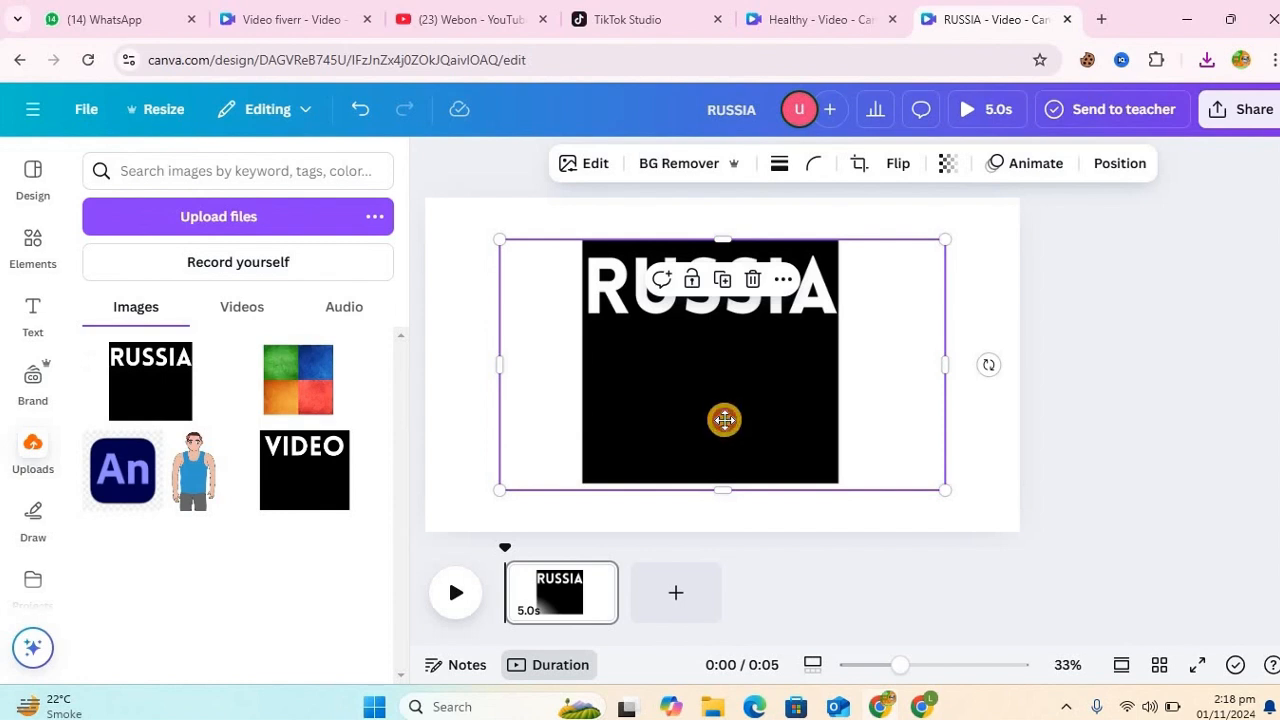
{"action": "mouse_move", "coordinate": [724, 419]}
{"action": "left_mouse_down"}
{"action": "mouse_move", "coordinate": [740, 444]}
{"action": "mouse_move", "coordinate": [741, 421]}
{"action": "left_mouse_up"}
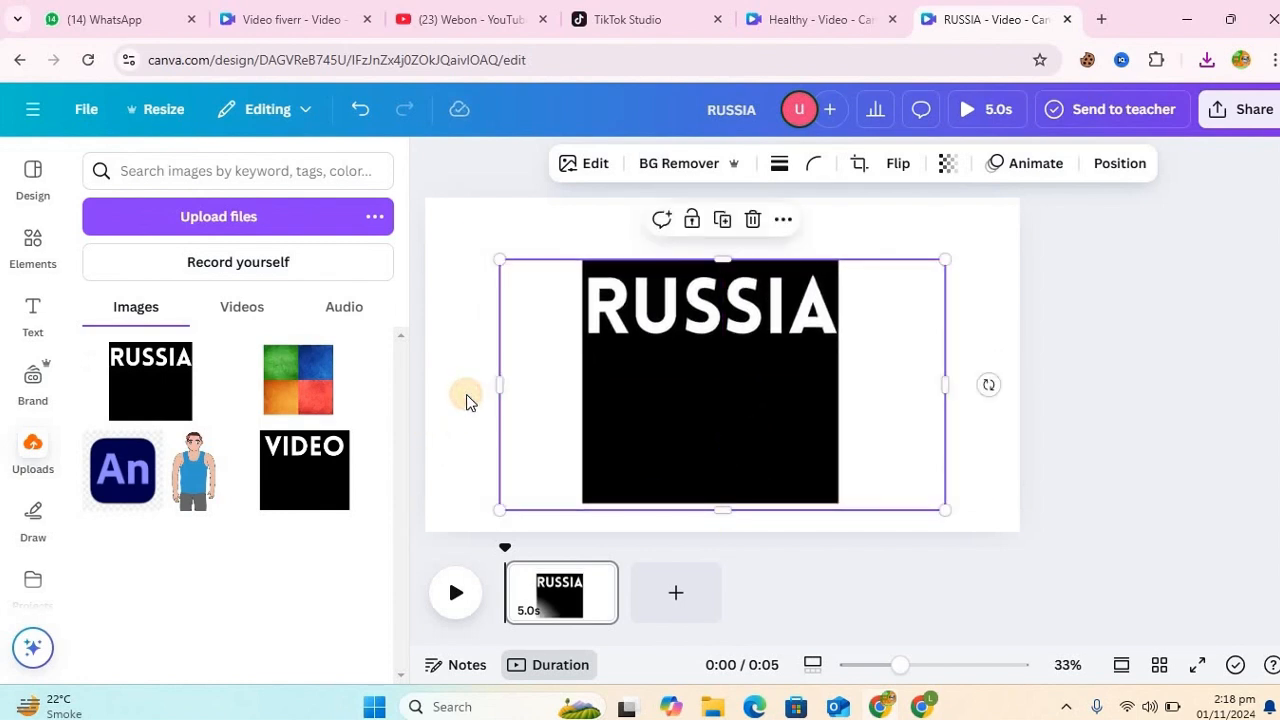
{"action": "left_click", "coordinate": [470, 400]}
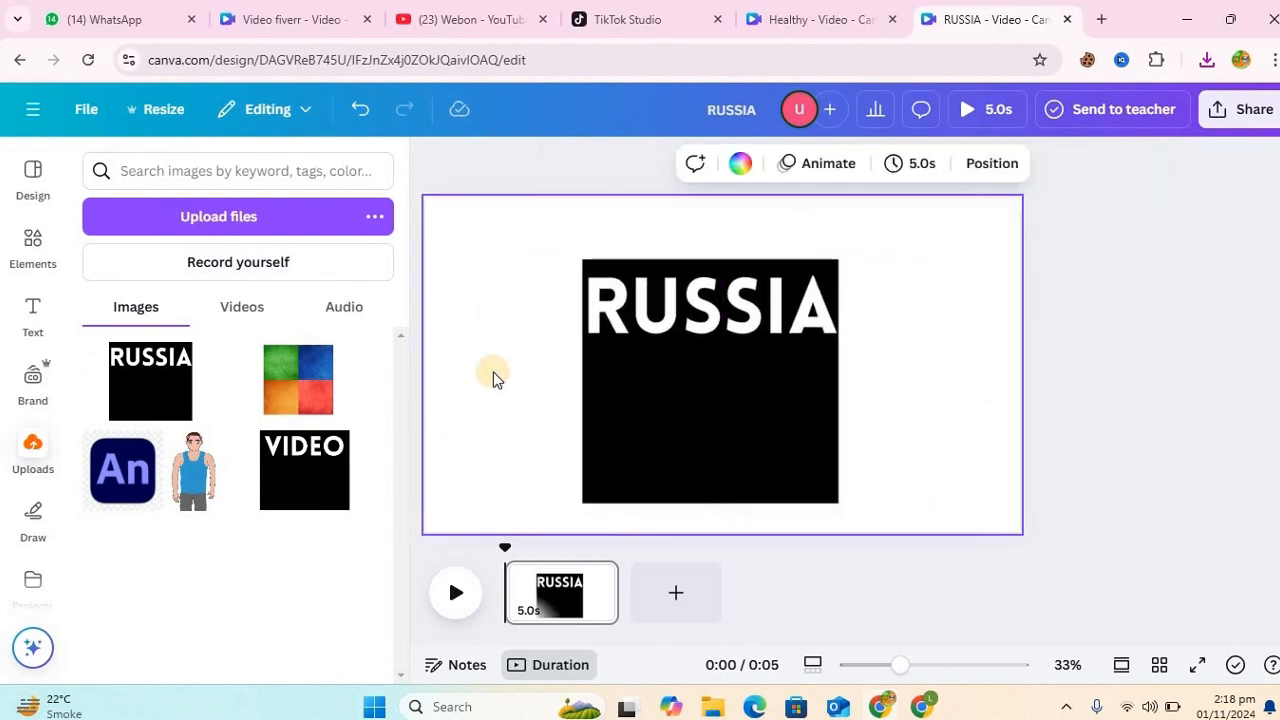
Search the elements for "russia" and list all the photo results.
{"action": "left_click", "coordinate": [29, 261]}
{"action": "left_click", "coordinate": [76, 173]}
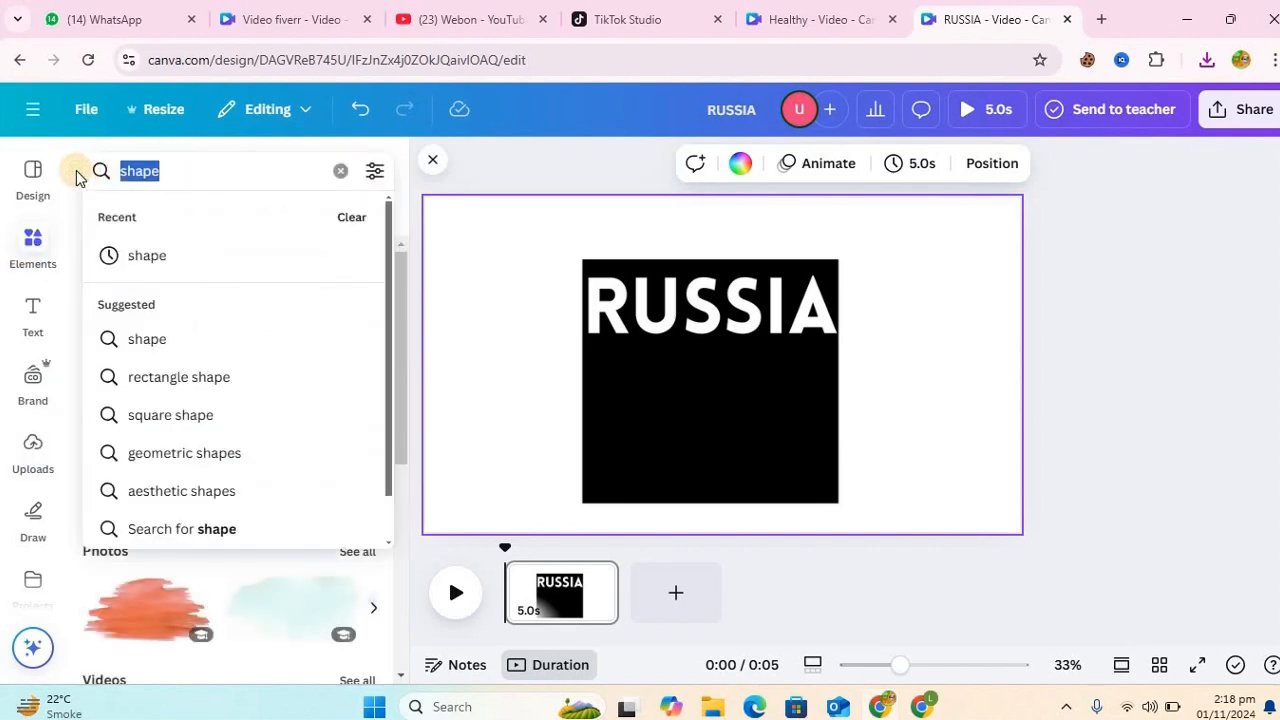
{"action": "type", "text": "c"}
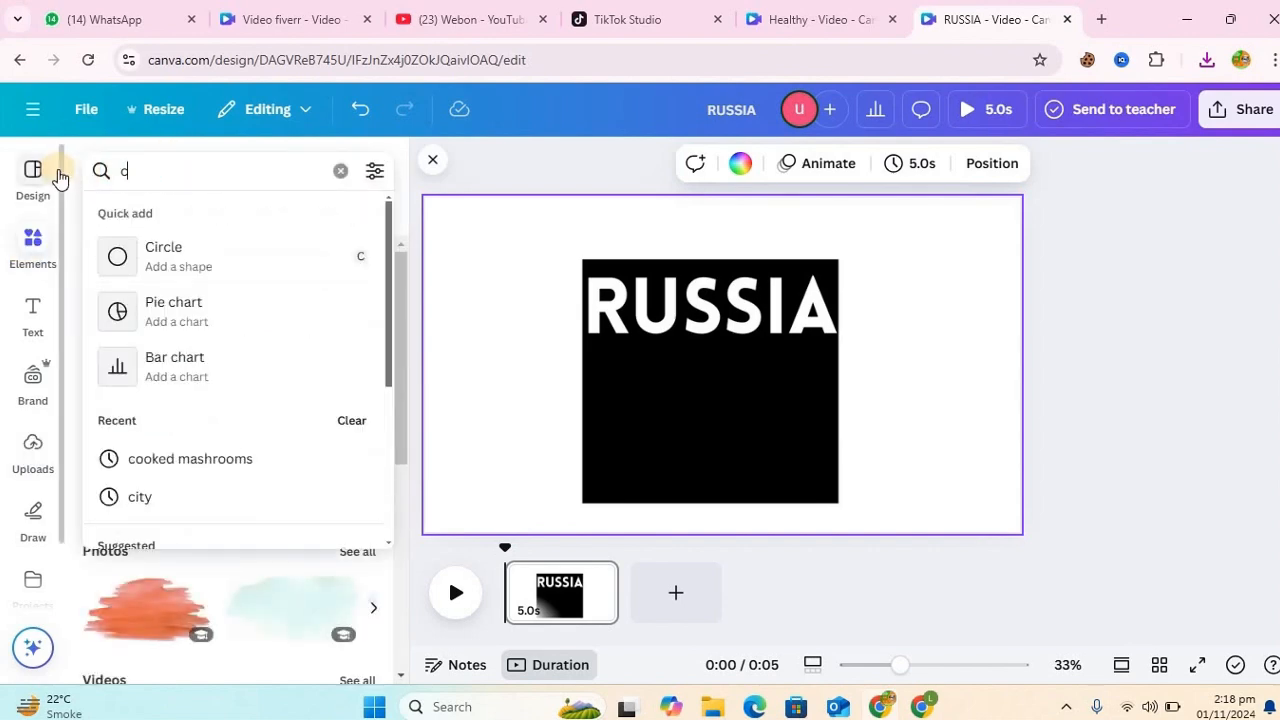
{"action": "key", "text": "BackSpace"}
{"action": "type", "text": "russia"}
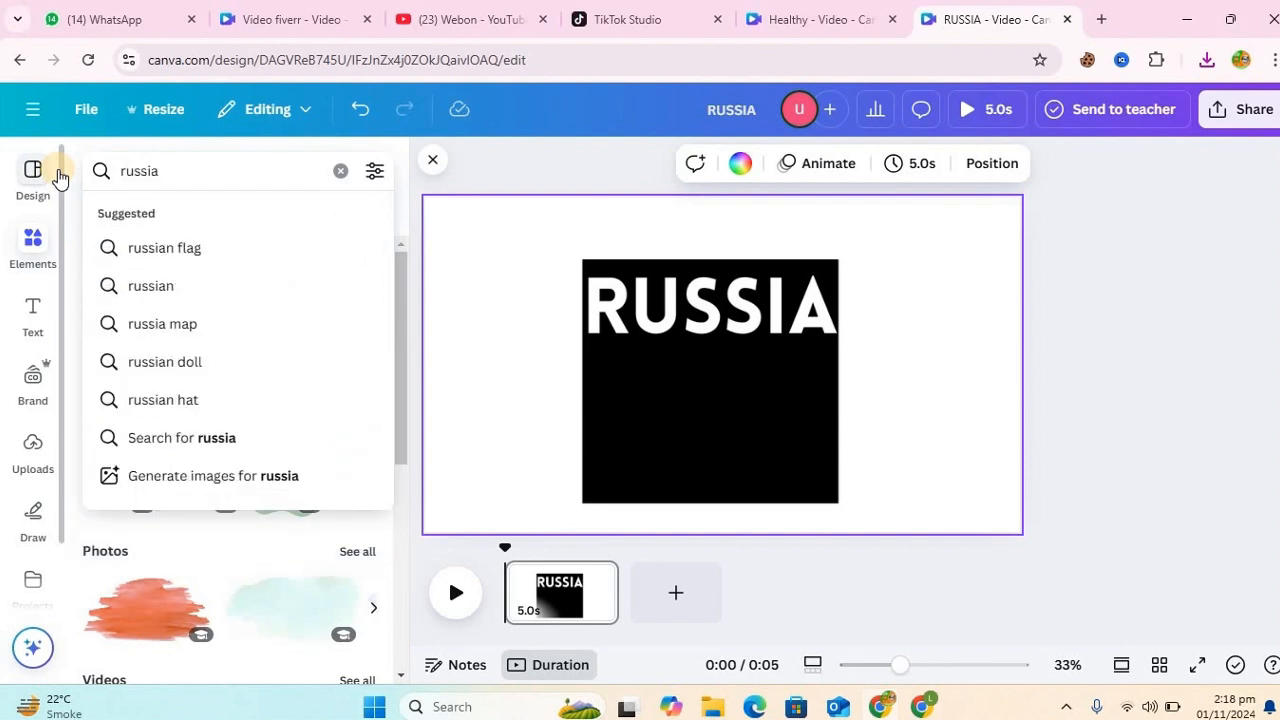
{"action": "key", "text": "Return"}
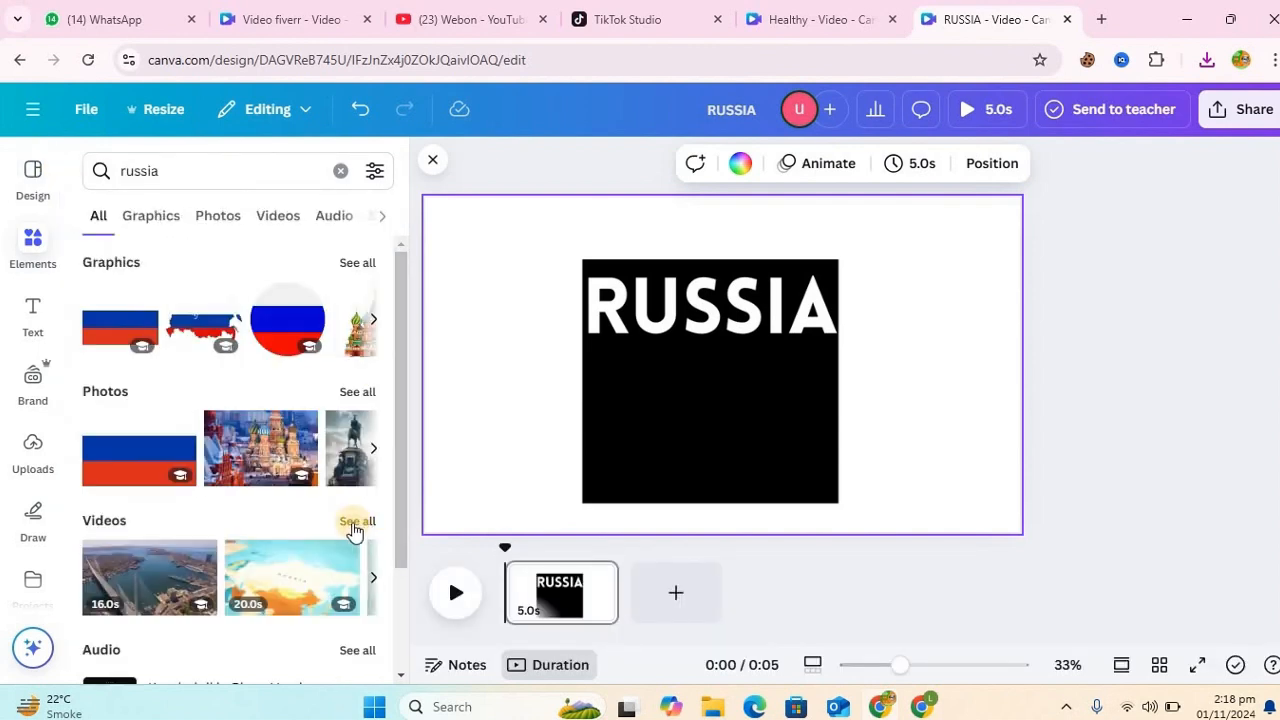
{"action": "left_click", "coordinate": [357, 393]}
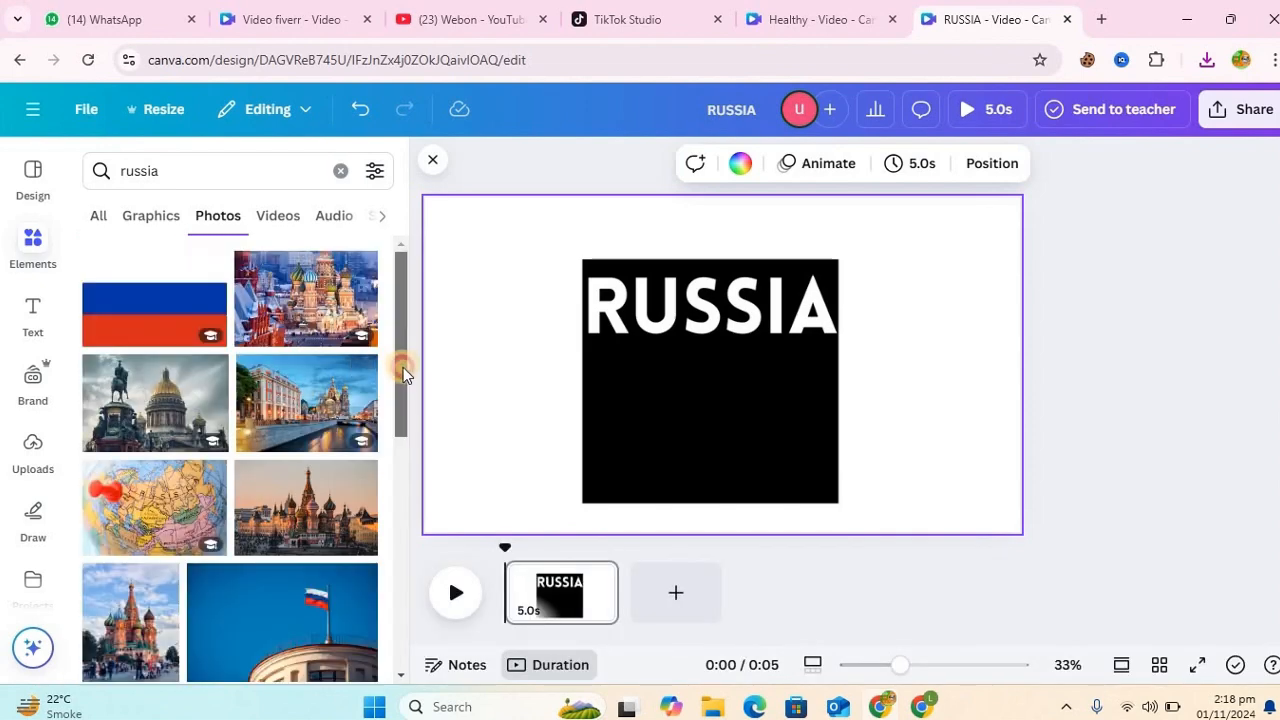
Insert the photo of the equestrian statue and golden-domed cathedral and enlarge it to cover the whole page.
{"action": "left_click_drag", "start_coordinate": [403, 367], "coordinate": [405, 397]}
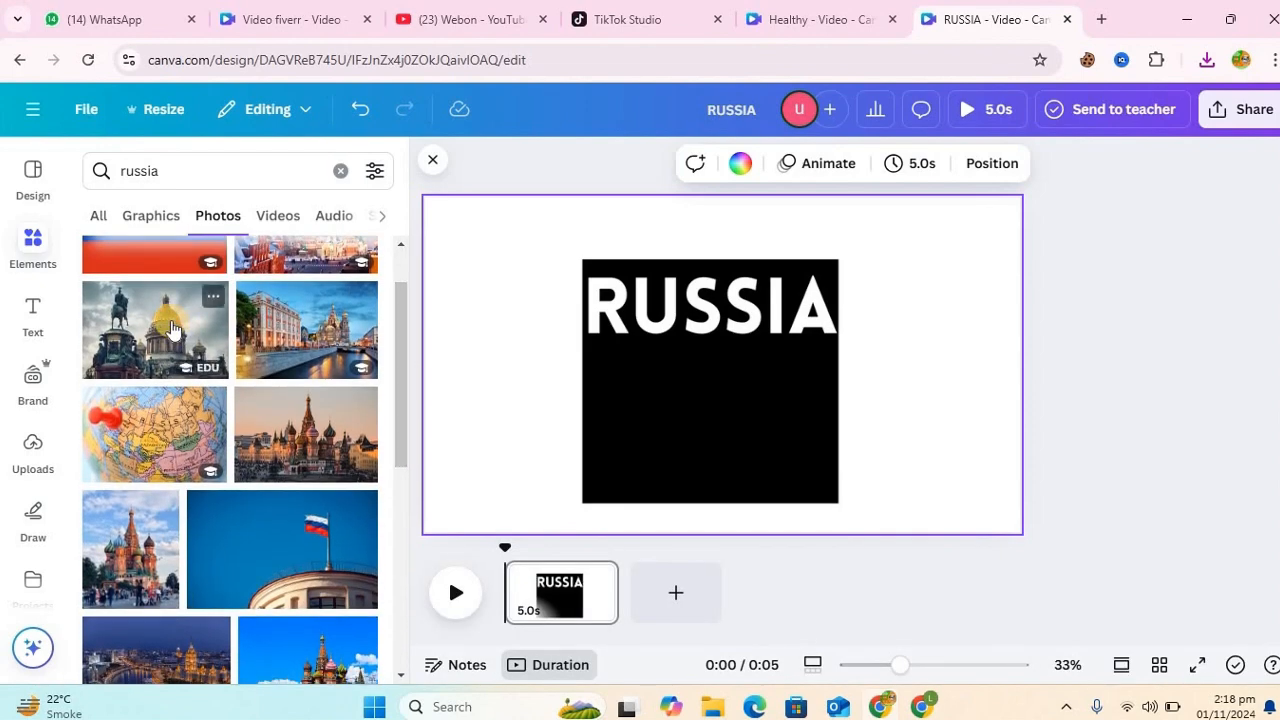
{"action": "left_click", "coordinate": [173, 330]}
{"action": "left_click_drag", "start_coordinate": [574, 346], "coordinate": [477, 316]}
{"action": "left_click_drag", "start_coordinate": [826, 464], "coordinate": [1022, 547]}
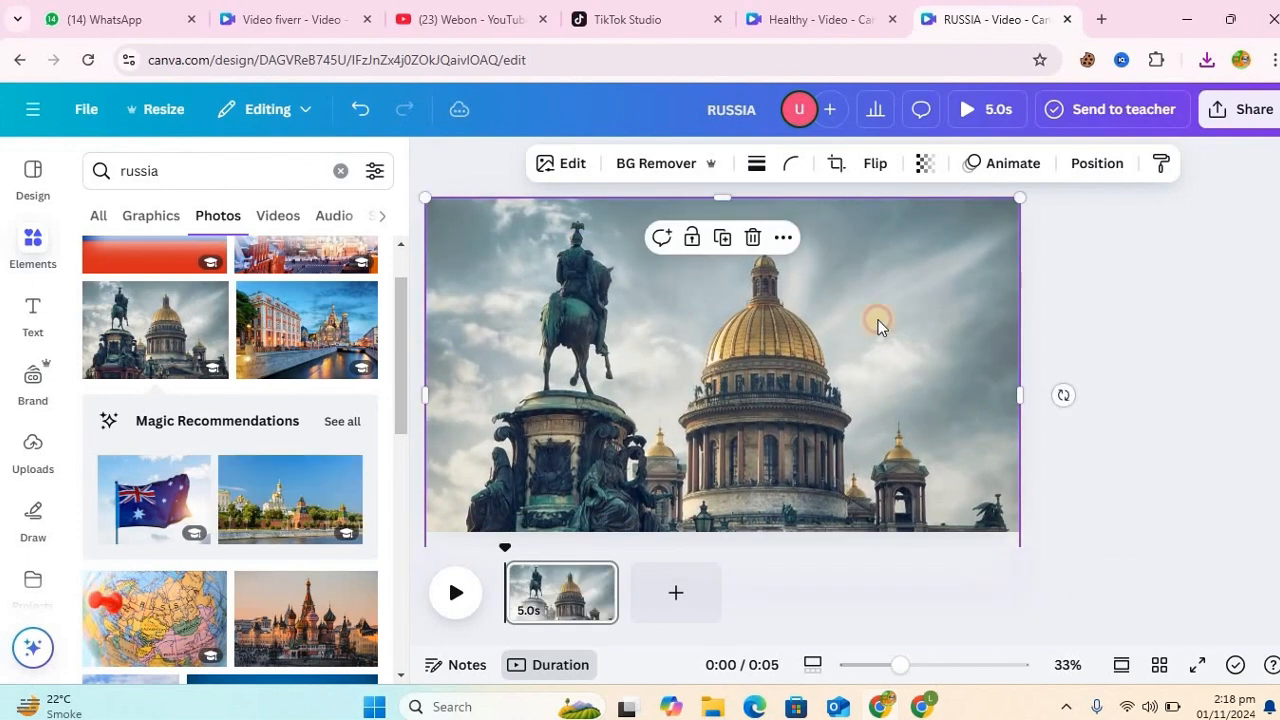
Send the cathedral photo to the back, behind the RUSSIA image.
{"action": "left_click", "coordinate": [785, 239]}
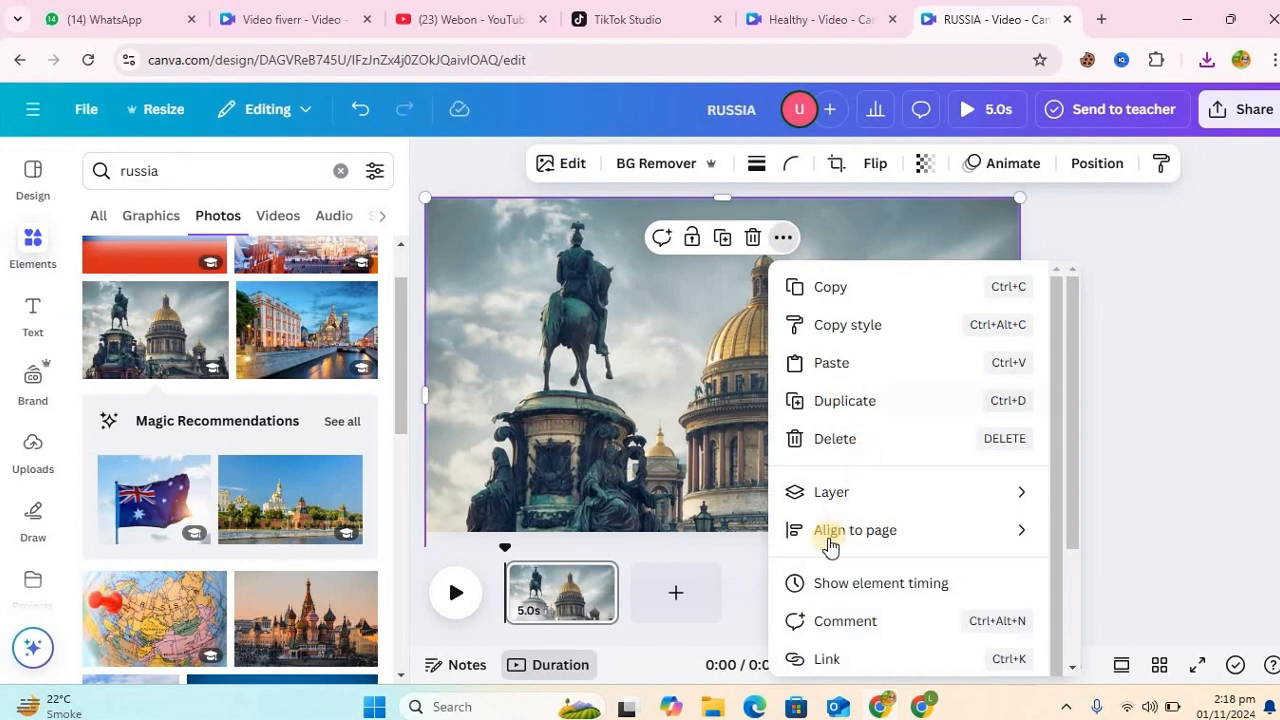
{"action": "mouse_move", "coordinate": [857, 487]}
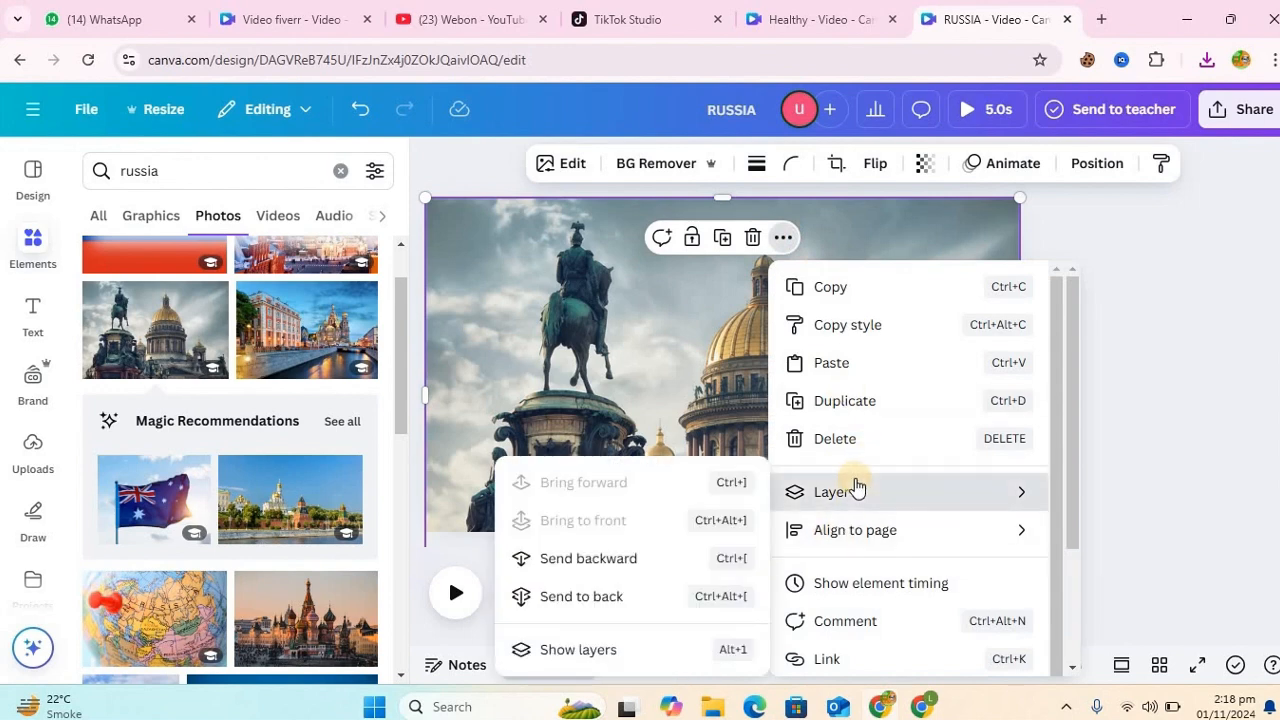
{"action": "left_click", "coordinate": [615, 598]}
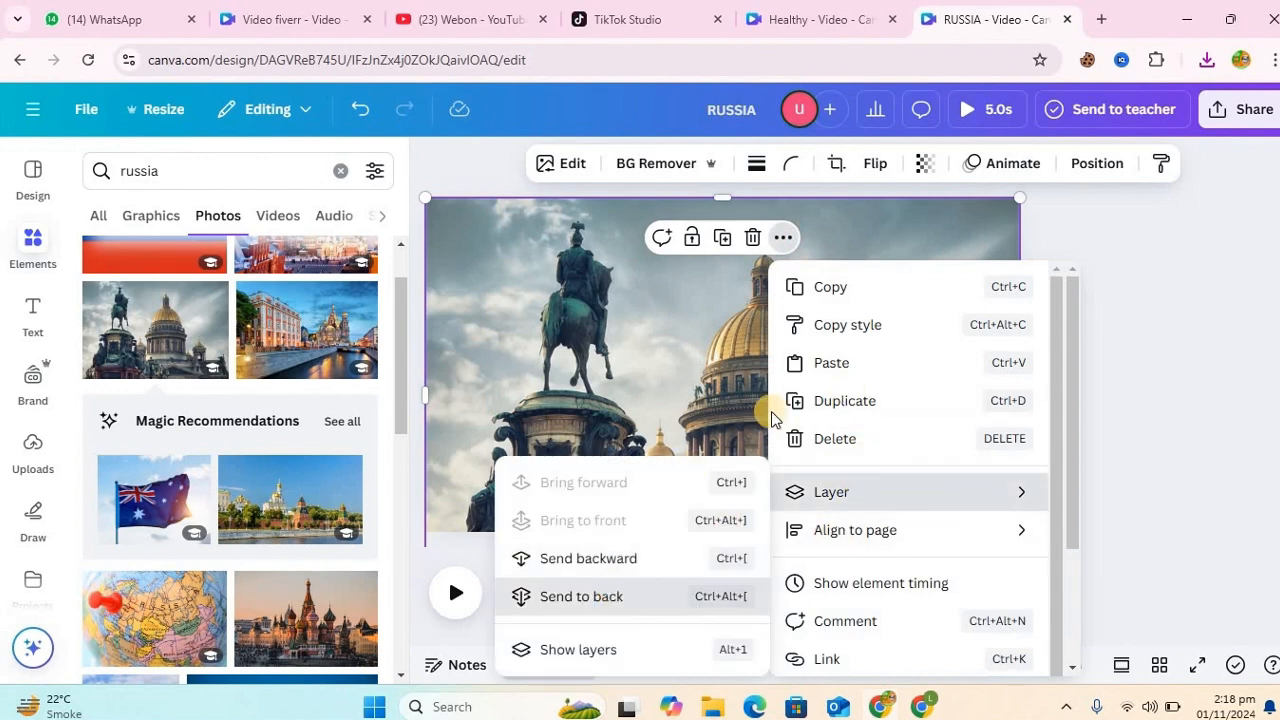
Move the RUSSIA image up to the page's top edge and remove its background.
{"action": "left_click_drag", "start_coordinate": [794, 397], "coordinate": [793, 340]}
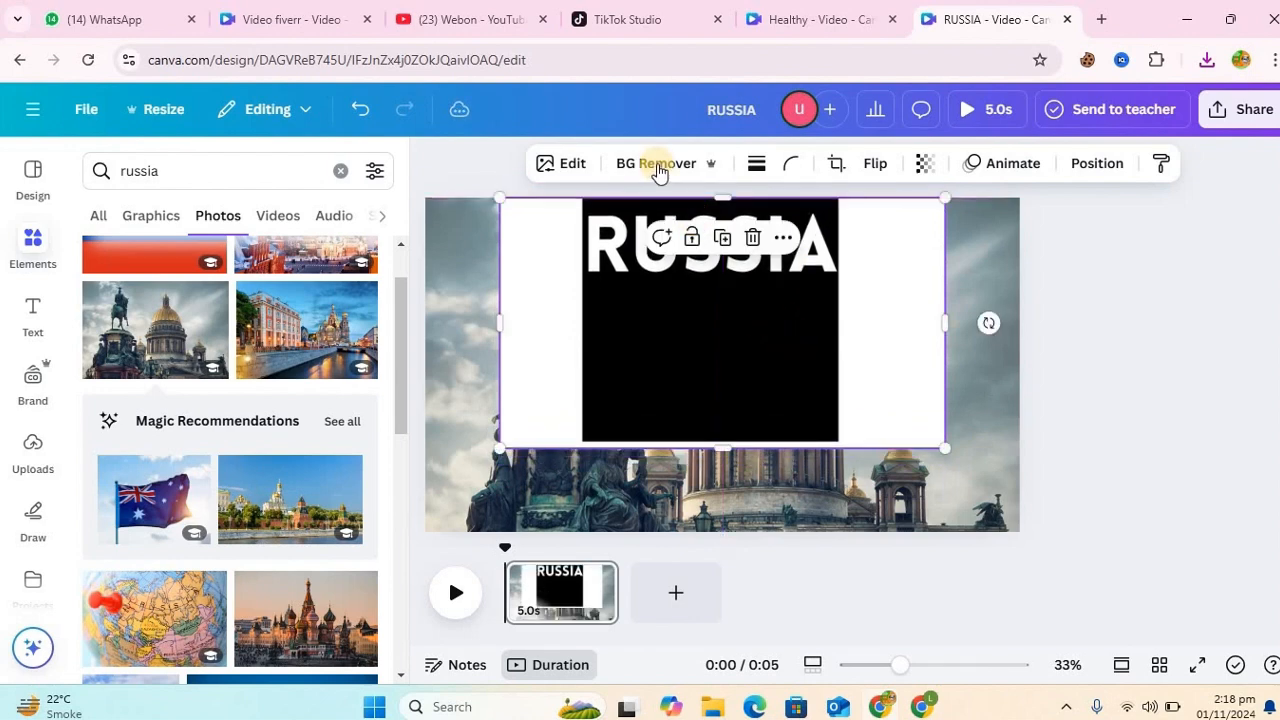
{"action": "left_click", "coordinate": [658, 168]}
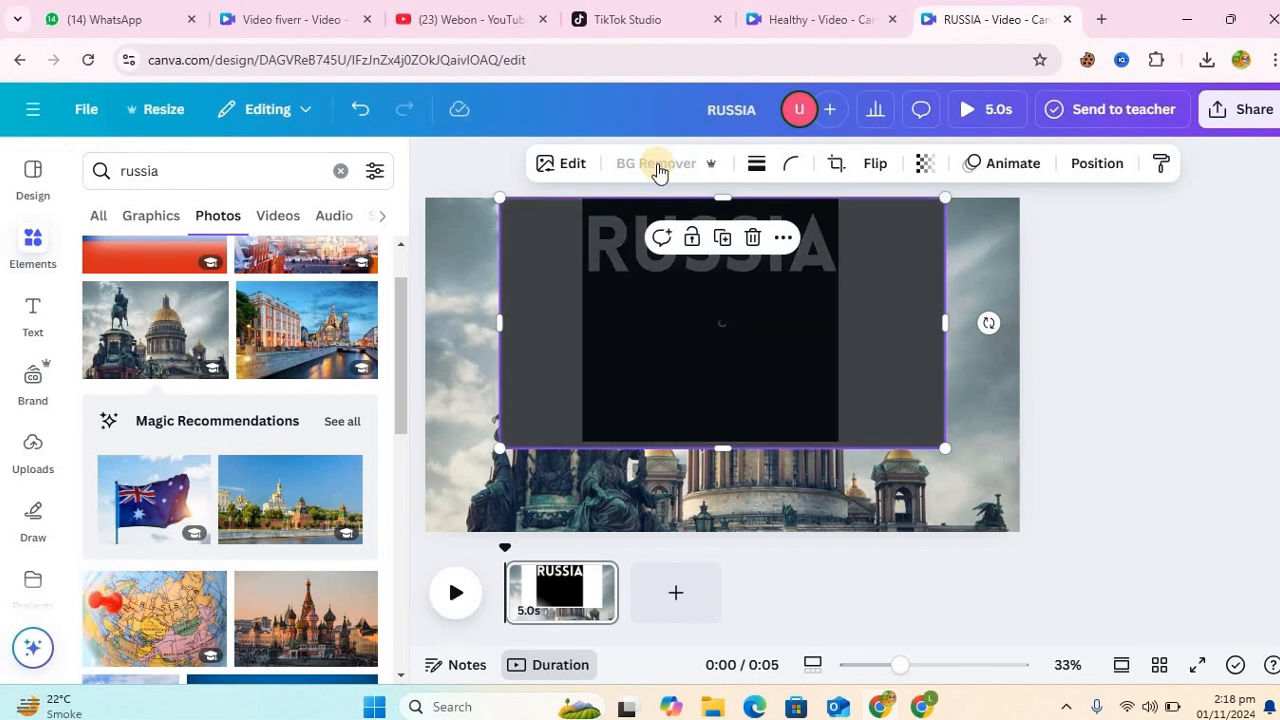
Enlarge and reposition the cut-out RUSSIA image until its black area covers the page and the letters RUS span the page width.
{"action": "left_click_drag", "start_coordinate": [729, 393], "coordinate": [867, 483]}
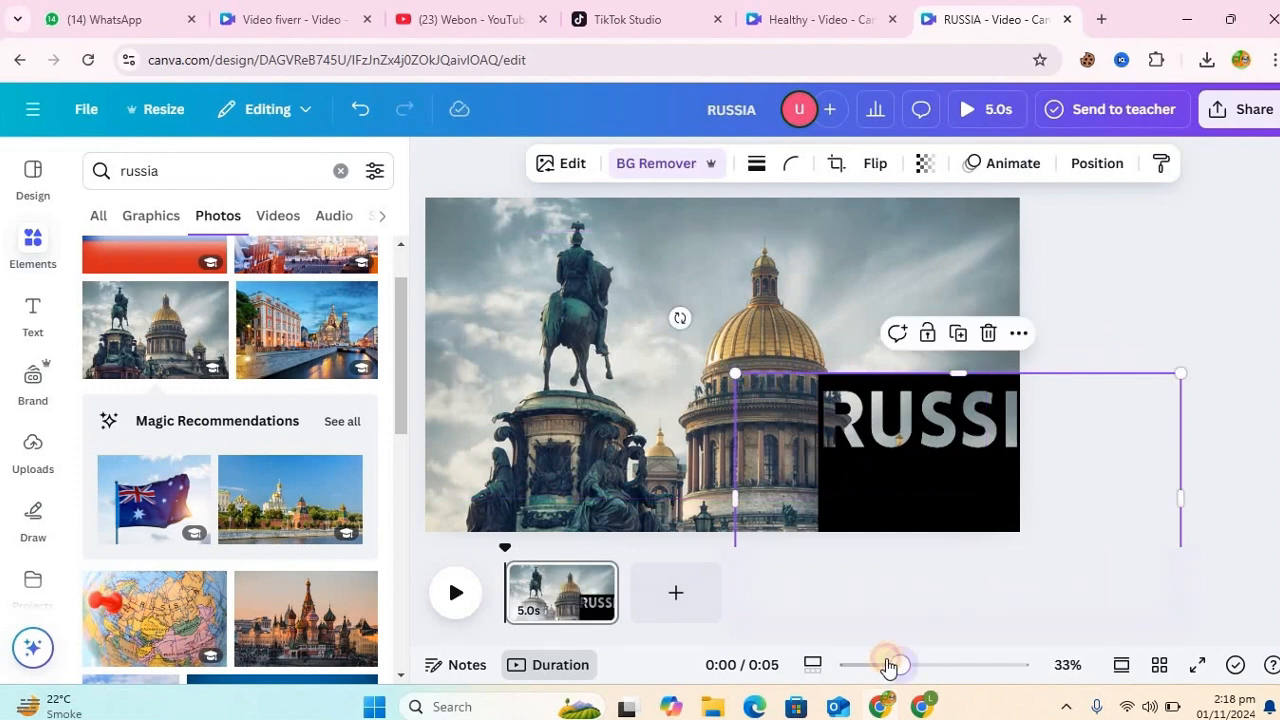
{"action": "left_click_drag", "start_coordinate": [889, 665], "coordinate": [879, 665]}
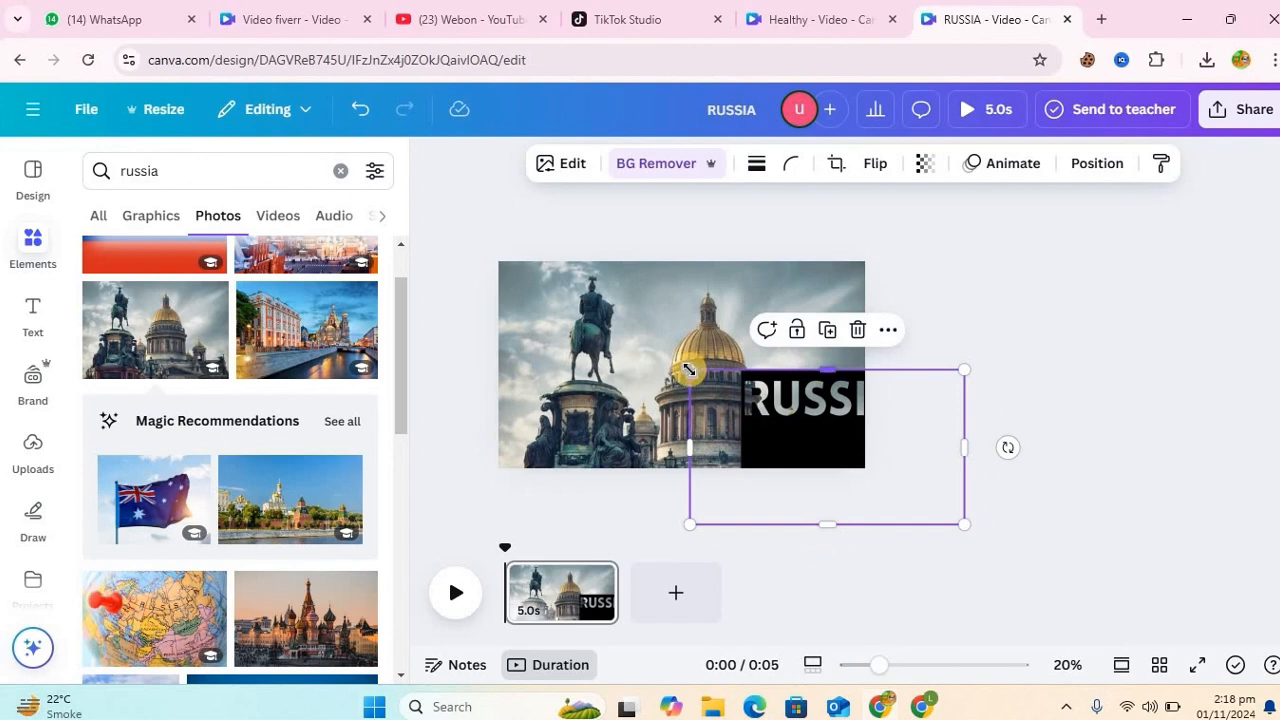
{"action": "left_click_drag", "start_coordinate": [530, 303], "coordinate": [400, 220]}
{"action": "left_click_drag", "start_coordinate": [762, 418], "coordinate": [880, 548]}
{"action": "left_click_drag", "start_coordinate": [535, 323], "coordinate": [491, 302]}
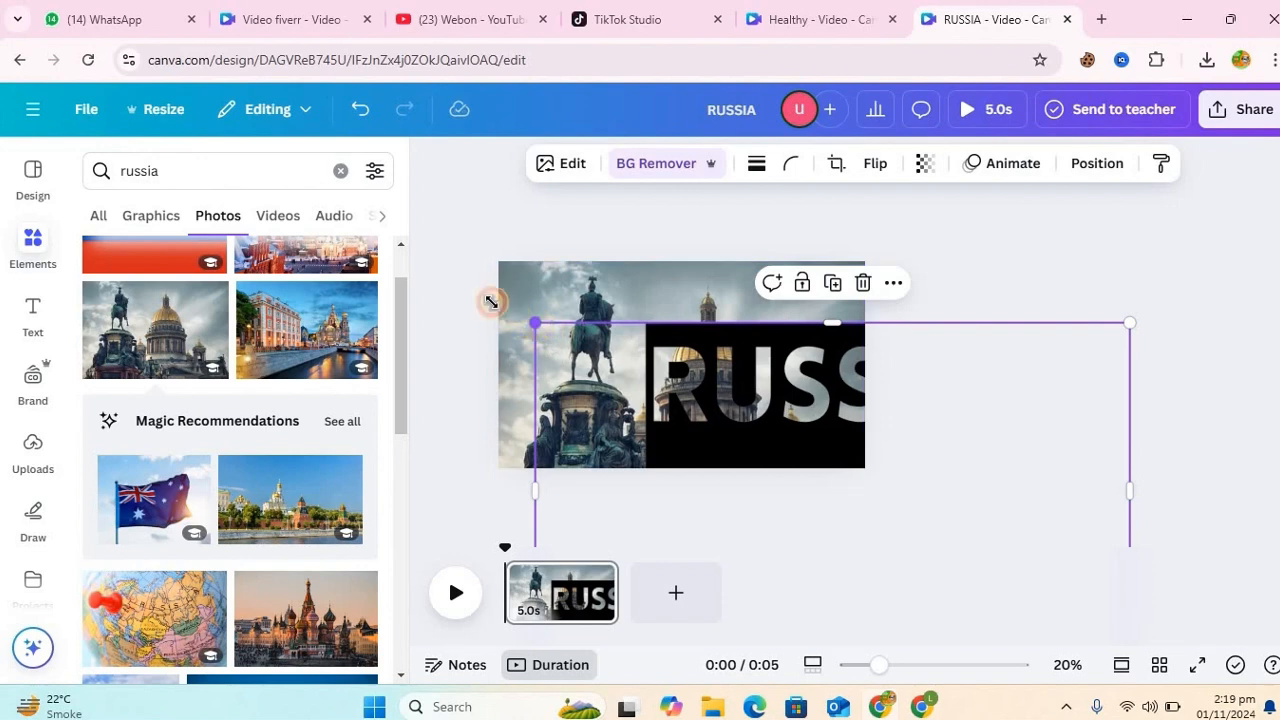
{"action": "left_click_drag", "start_coordinate": [427, 272], "coordinate": [405, 246]}
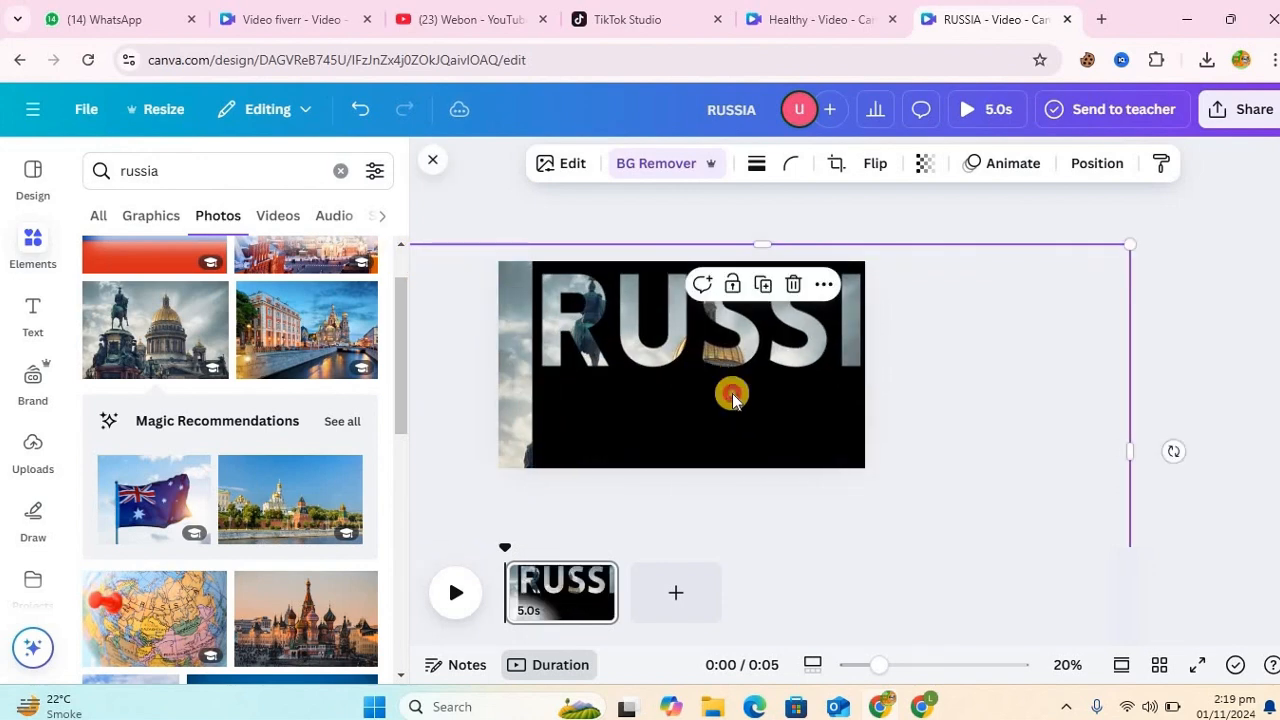
{"action": "left_click_drag", "start_coordinate": [825, 448], "coordinate": [936, 520]}
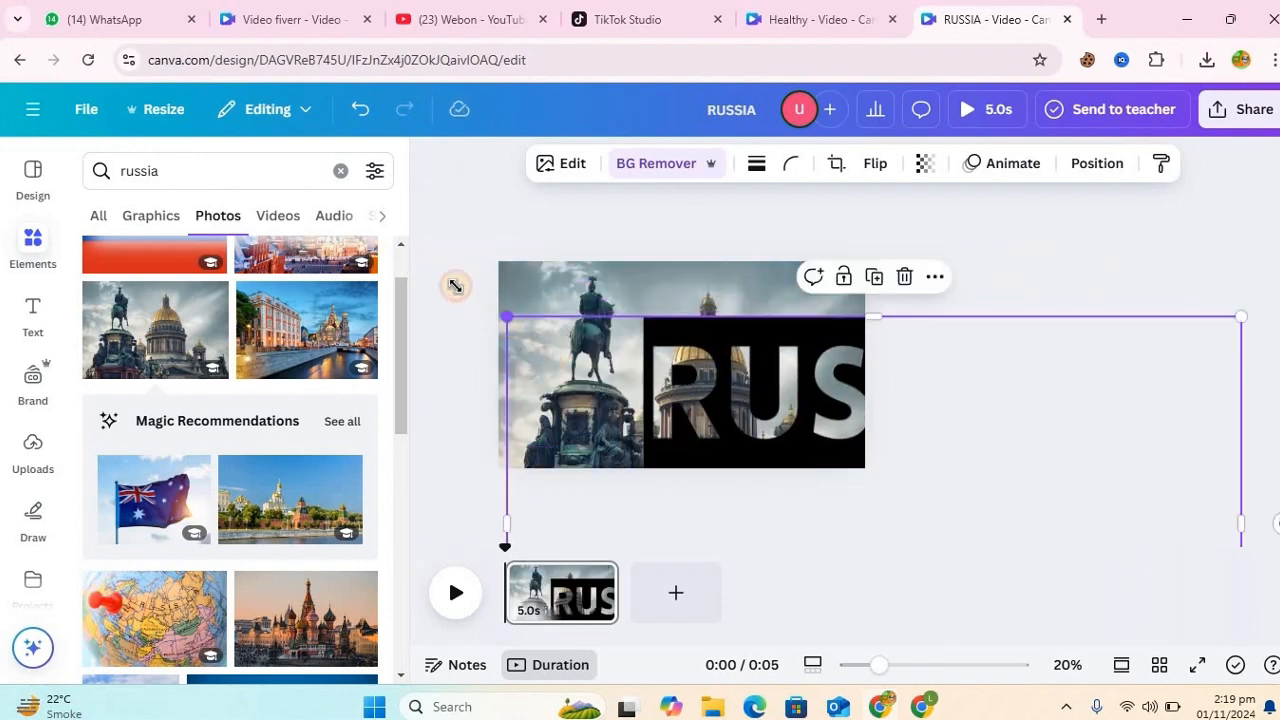
{"action": "left_click_drag", "start_coordinate": [409, 250], "coordinate": [355, 232]}
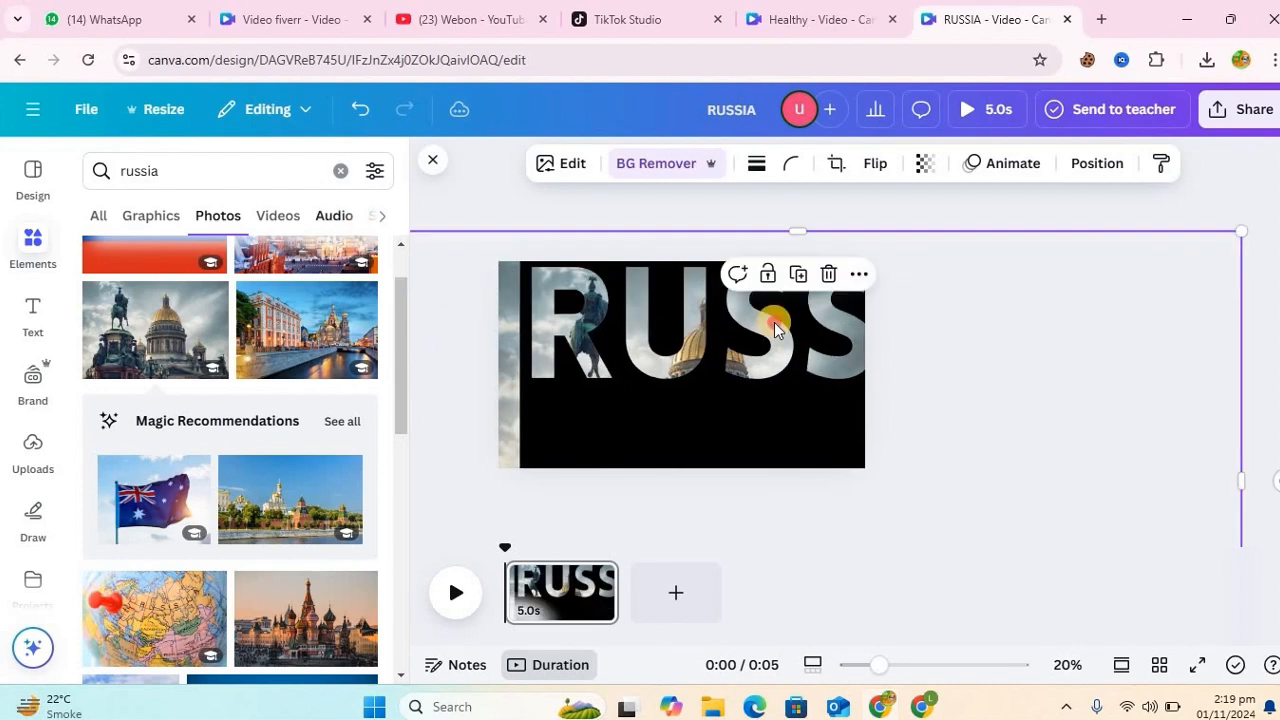
{"action": "left_click_drag", "start_coordinate": [816, 371], "coordinate": [898, 422]}
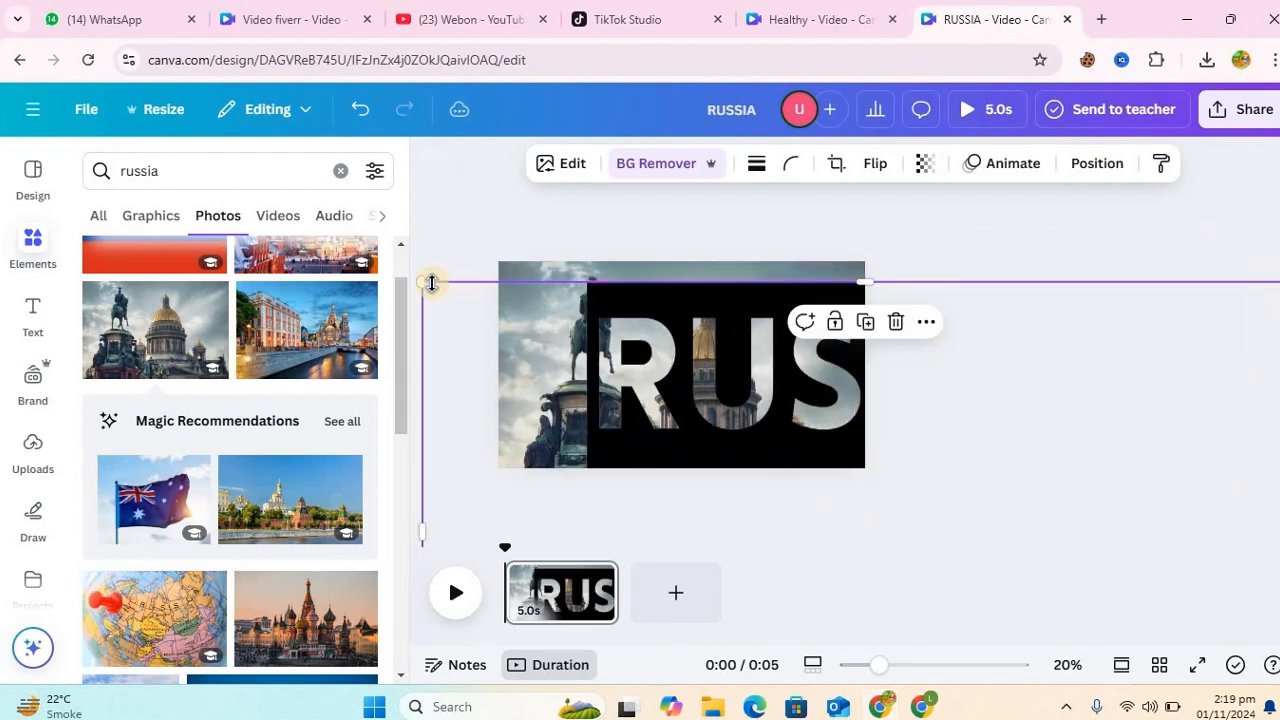
{"action": "left_click_drag", "start_coordinate": [355, 260], "coordinate": [124, 210]}
{"action": "left_click_drag", "start_coordinate": [674, 334], "coordinate": [797, 420]}
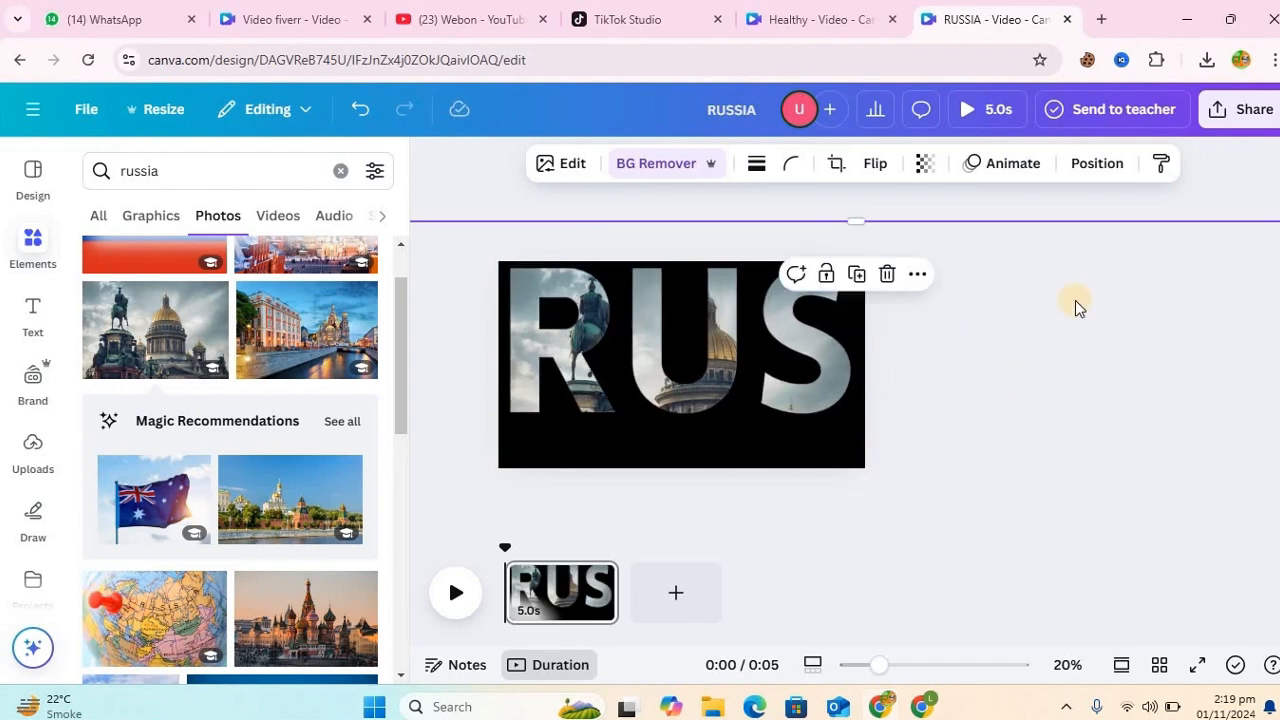
Set the RUSSIA image's transparency to 64.
{"action": "left_click", "coordinate": [933, 174]}
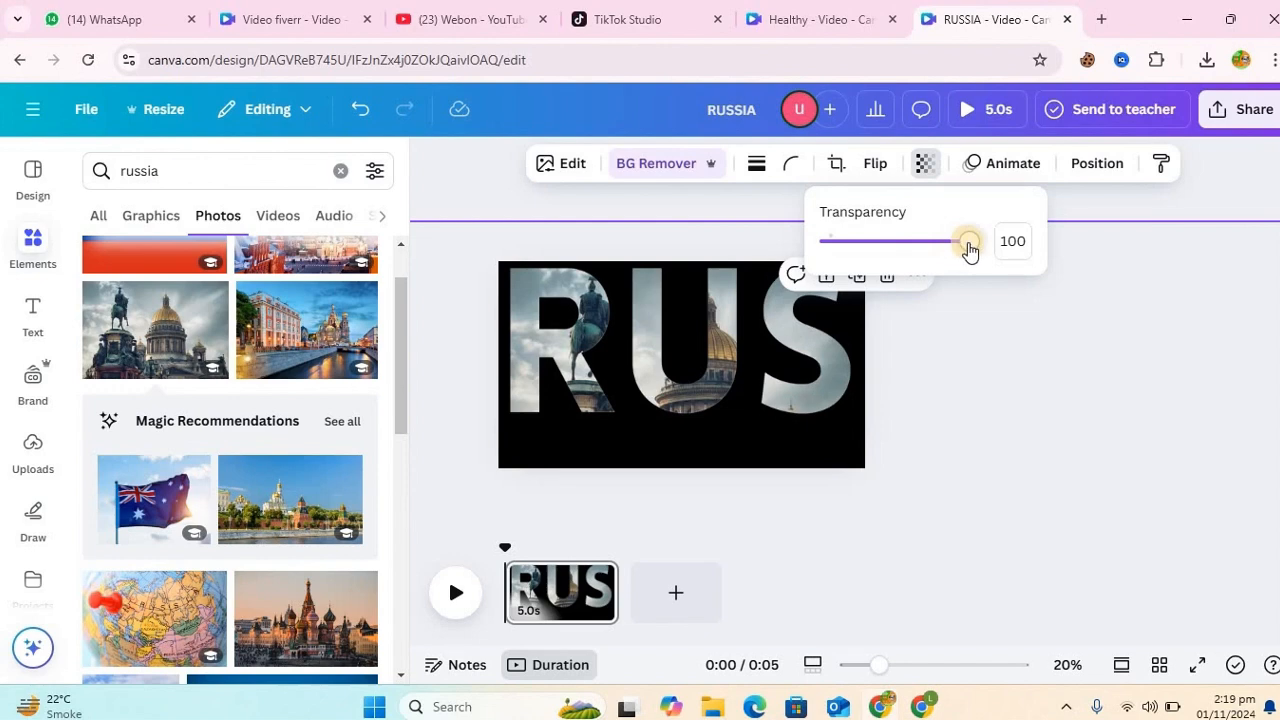
{"action": "left_click_drag", "start_coordinate": [969, 250], "coordinate": [918, 250]}
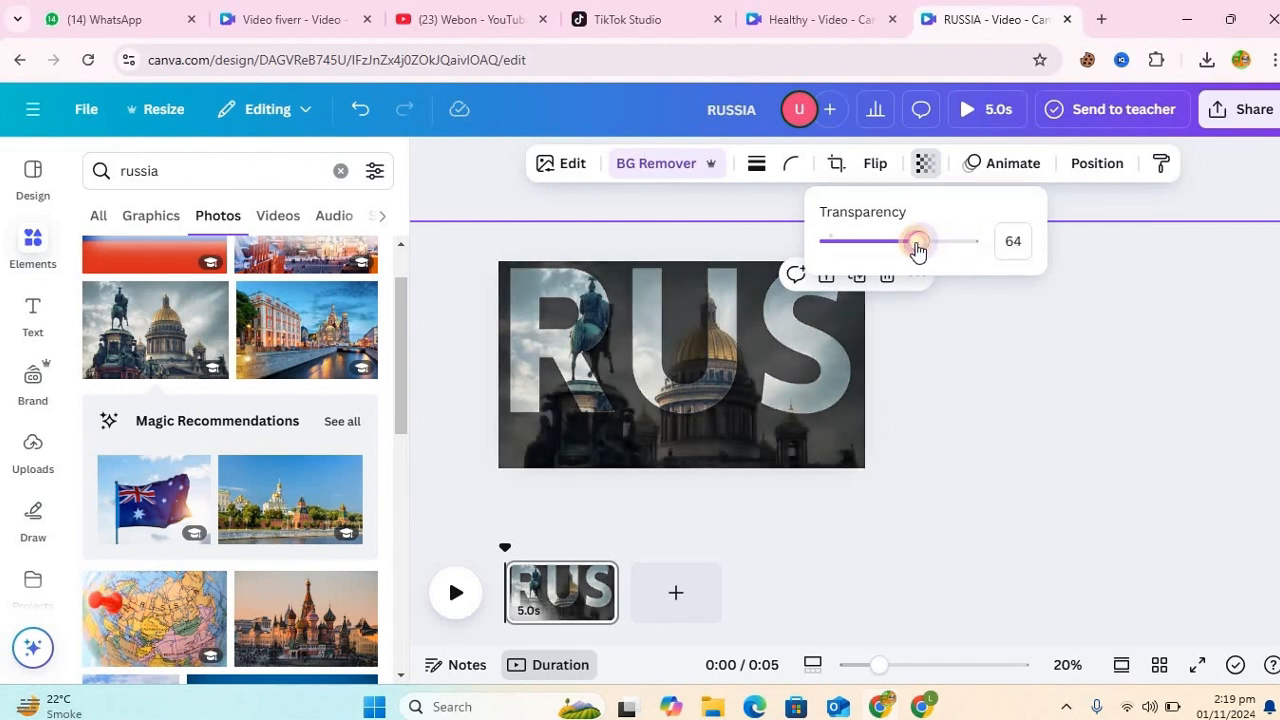
{"action": "left_click", "coordinate": [997, 378]}
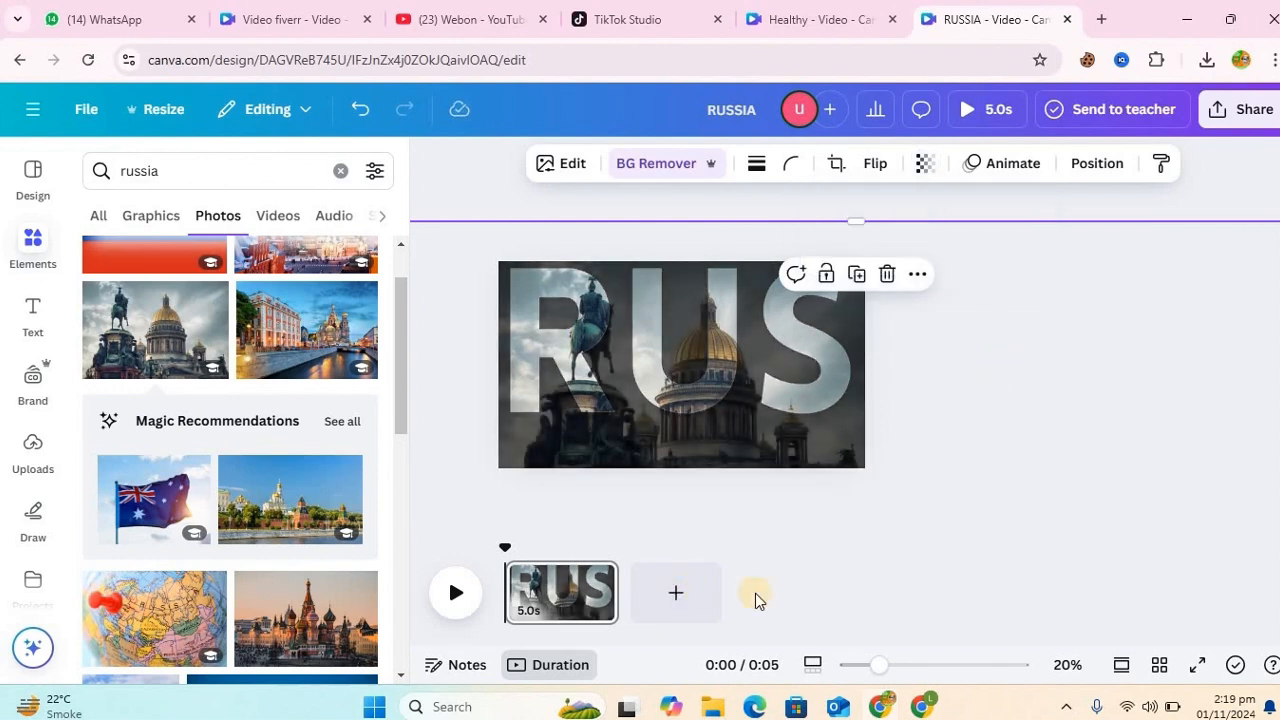
Duplicate the page and shift the RUSSIA image left on the copy so the letters SSIA fill it.
{"action": "left_click", "coordinate": [598, 580]}
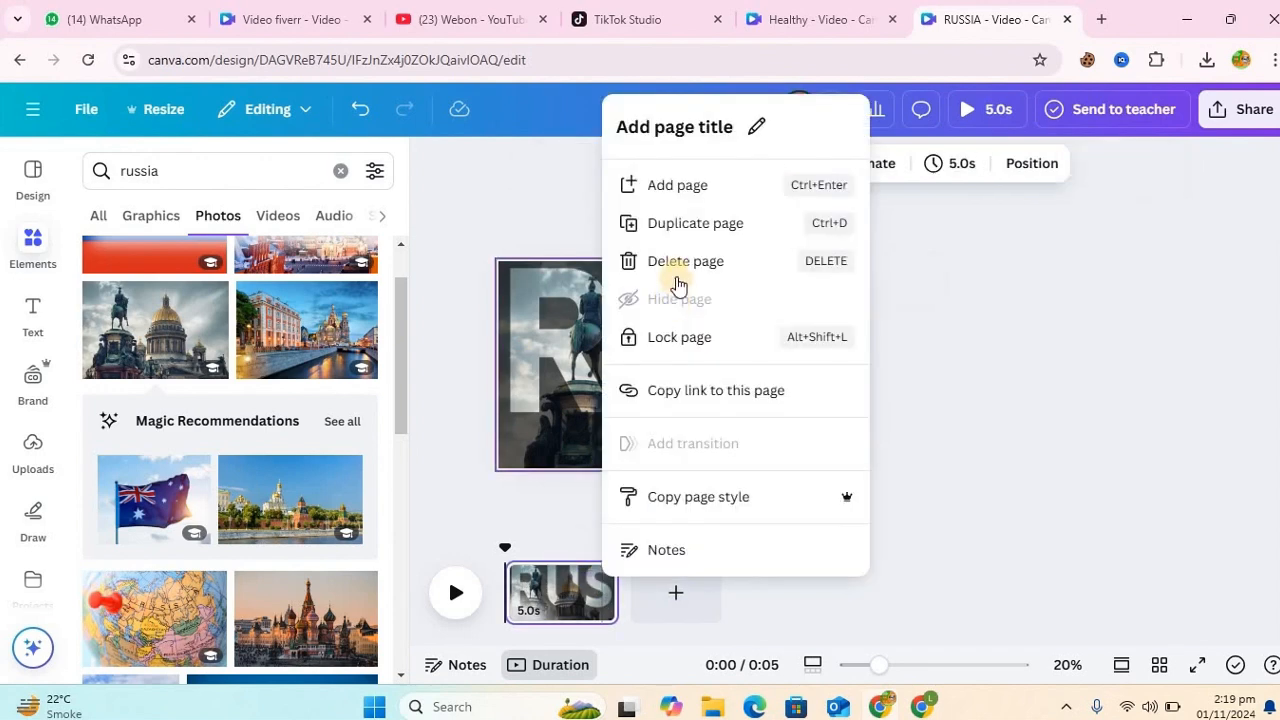
{"action": "left_click", "coordinate": [705, 224]}
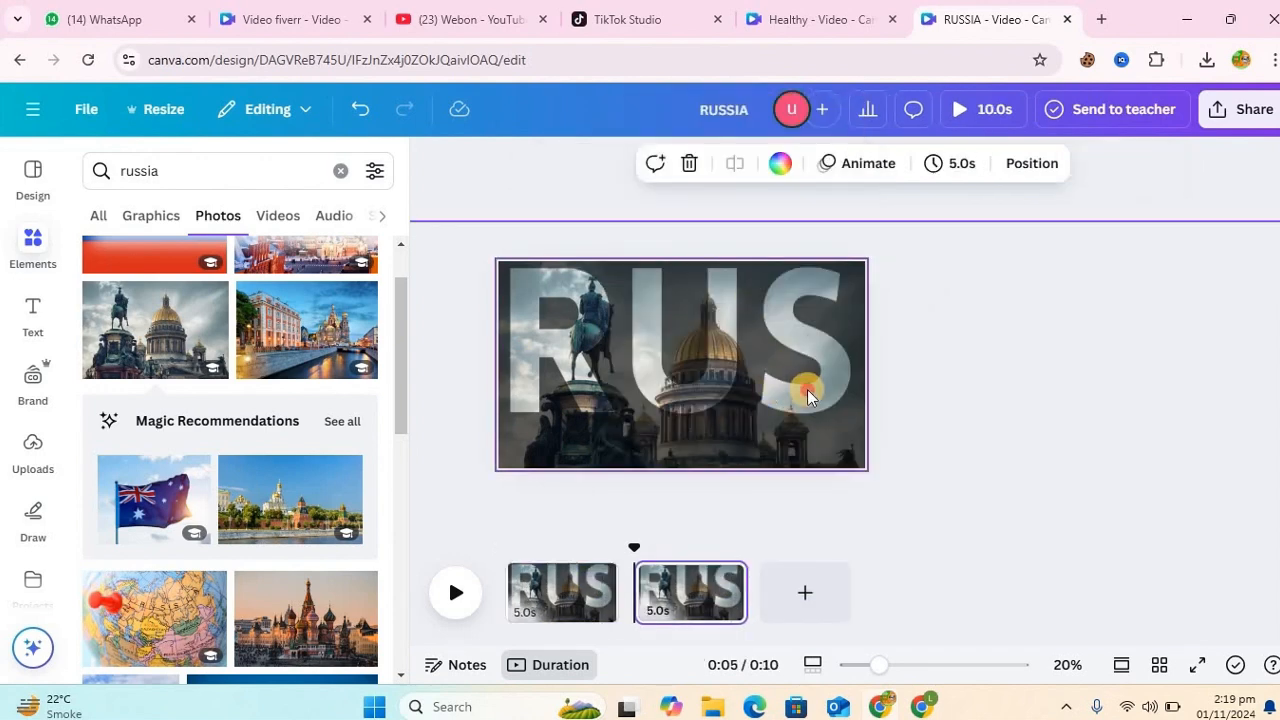
{"action": "left_click", "coordinate": [728, 380]}
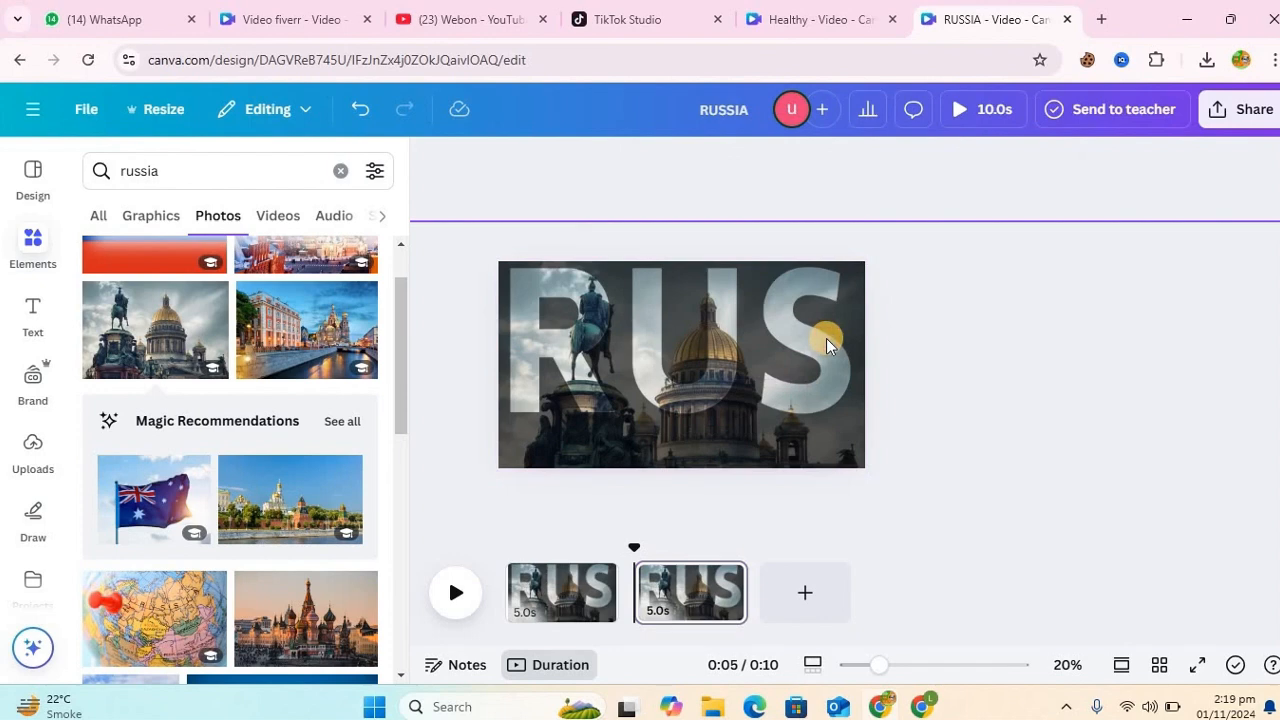
{"action": "left_click", "coordinate": [826, 338]}
{"action": "left_click_drag", "start_coordinate": [737, 334], "coordinate": [534, 334]}
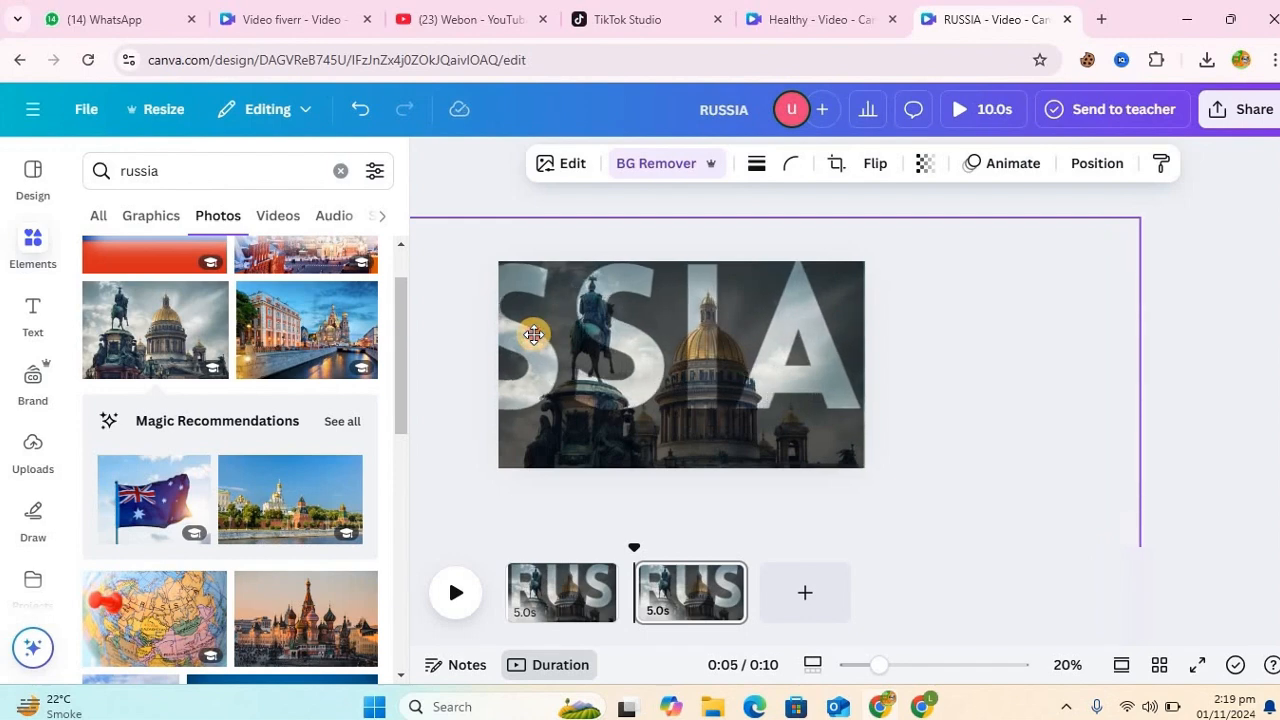
{"action": "left_click_drag", "start_coordinate": [534, 334], "coordinate": [536, 334]}
Duplicate the second page and add a blank page at the end of the timeline.
{"action": "left_click", "coordinate": [721, 579]}
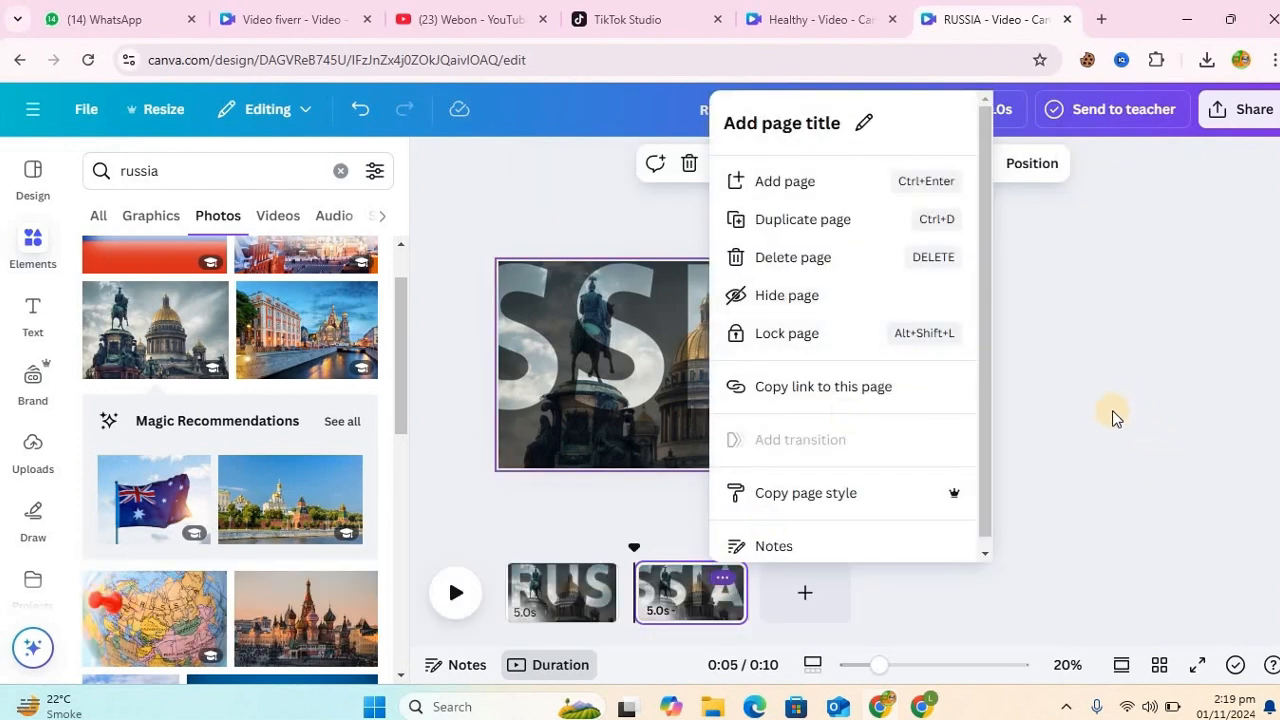
{"action": "left_click", "coordinate": [803, 220]}
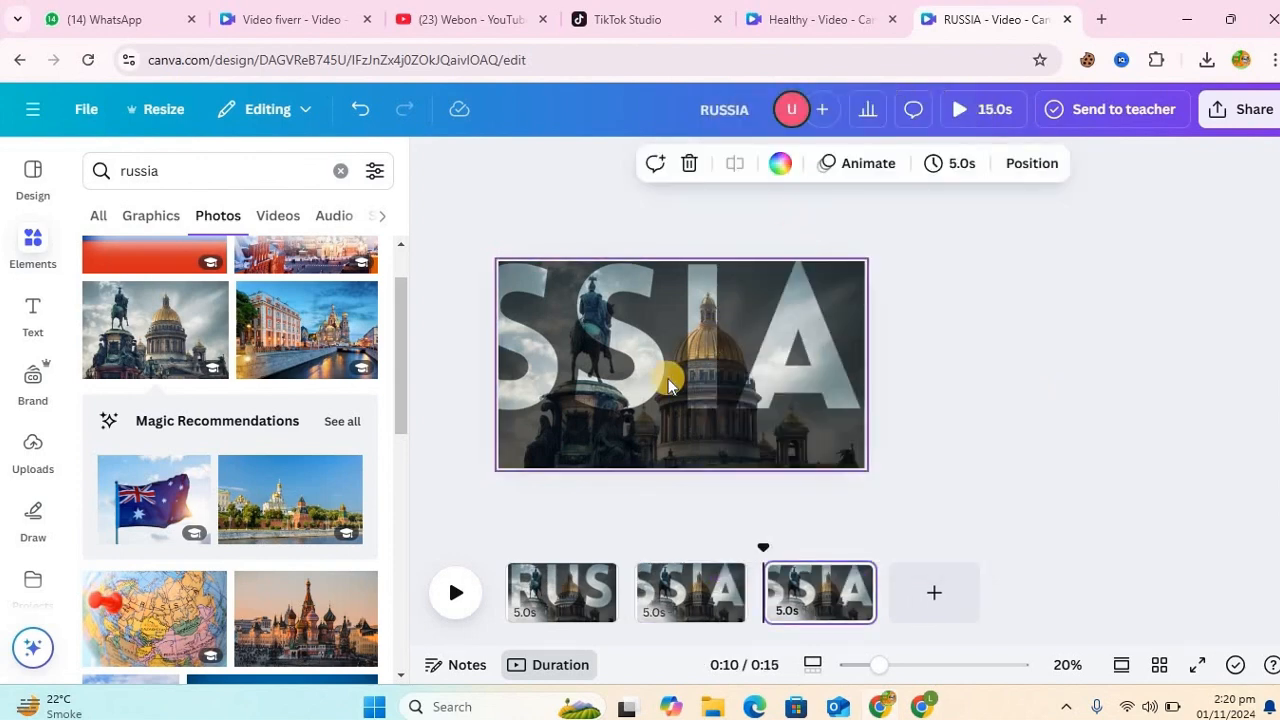
{"action": "left_click", "coordinate": [568, 592]}
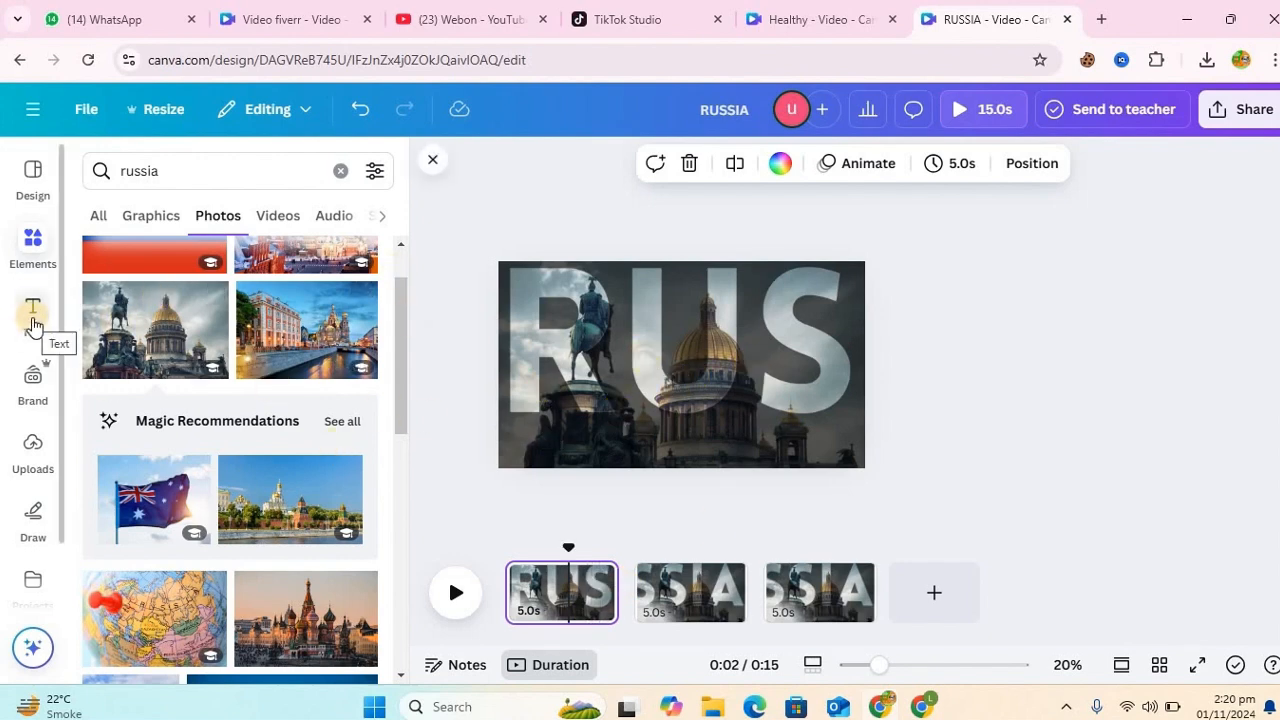
{"action": "left_click", "coordinate": [934, 592]}
{"action": "left_click", "coordinate": [608, 396]}
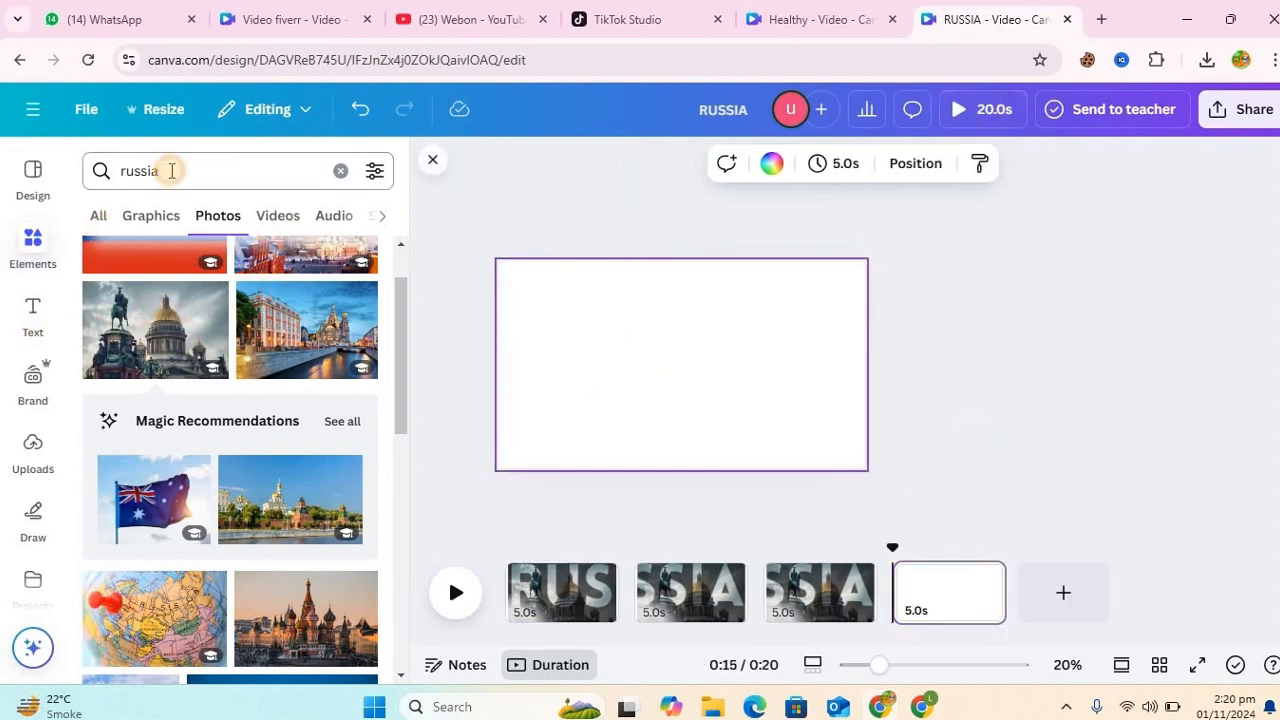
Search all element types for "shape".
{"action": "left_click_drag", "start_coordinate": [171, 170], "coordinate": [117, 171]}
{"action": "type", "text": "shape"}
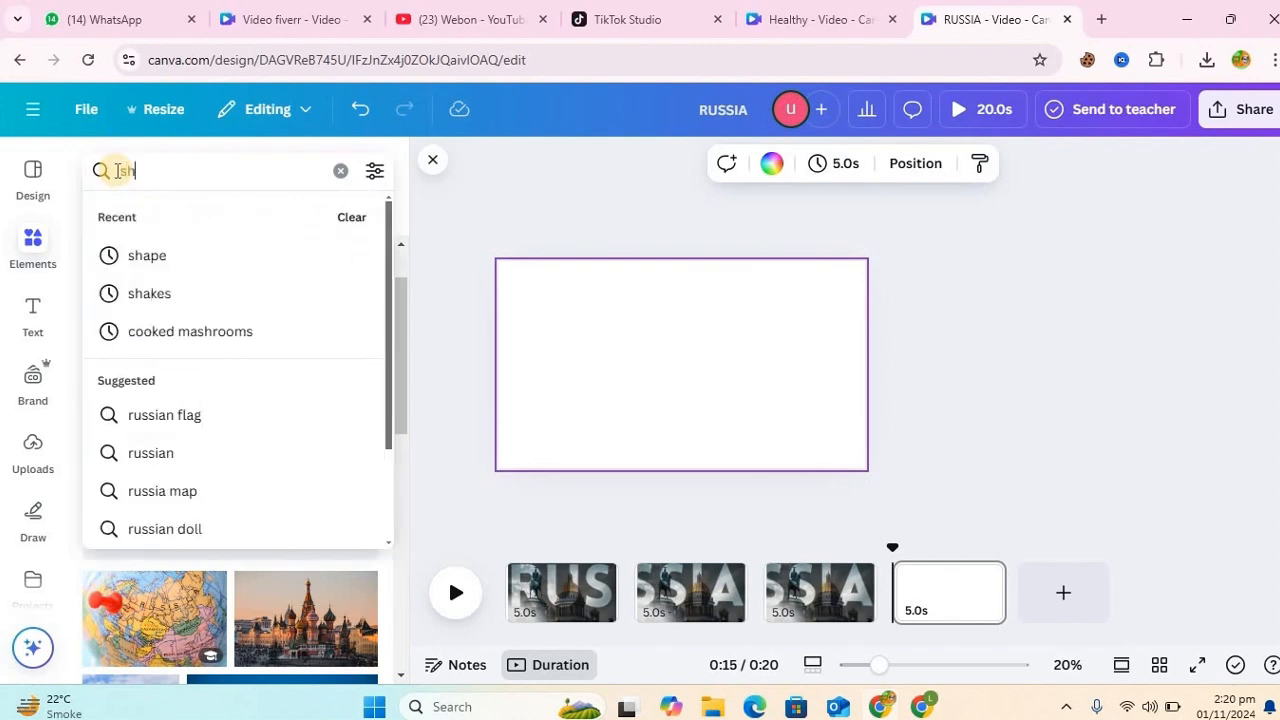
{"action": "key", "text": "Return"}
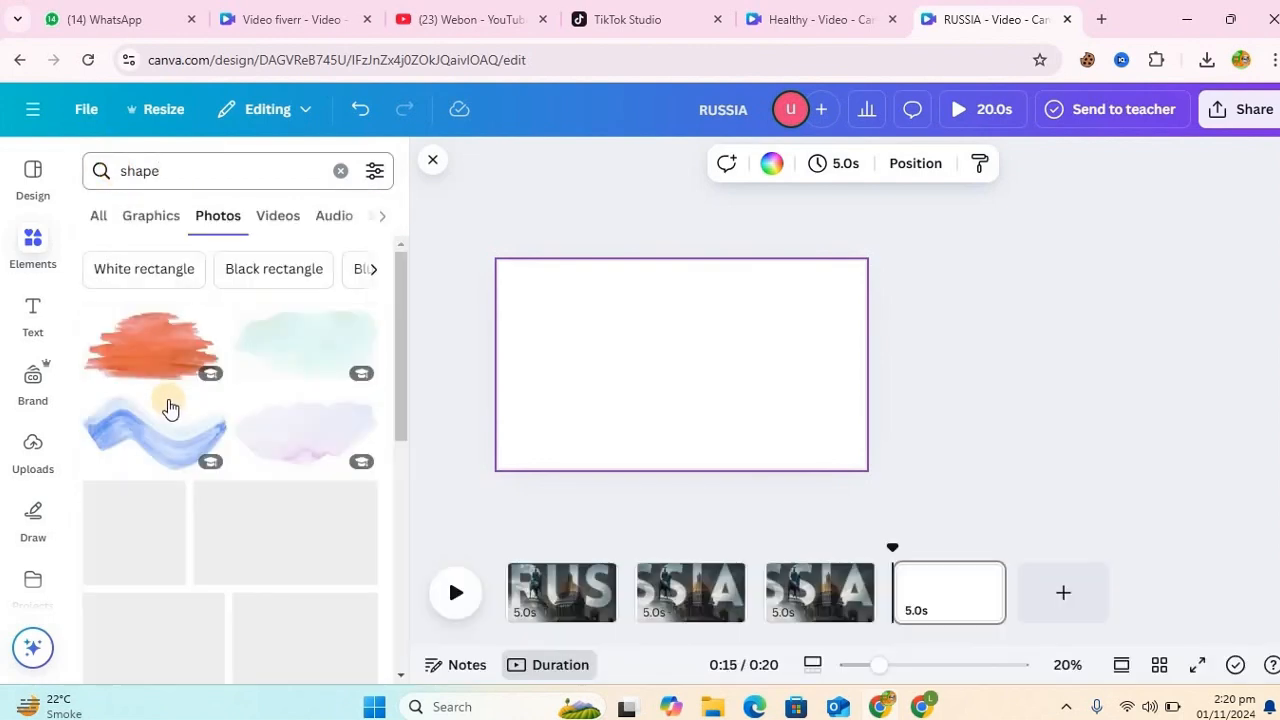
{"action": "left_click", "coordinate": [98, 216]}
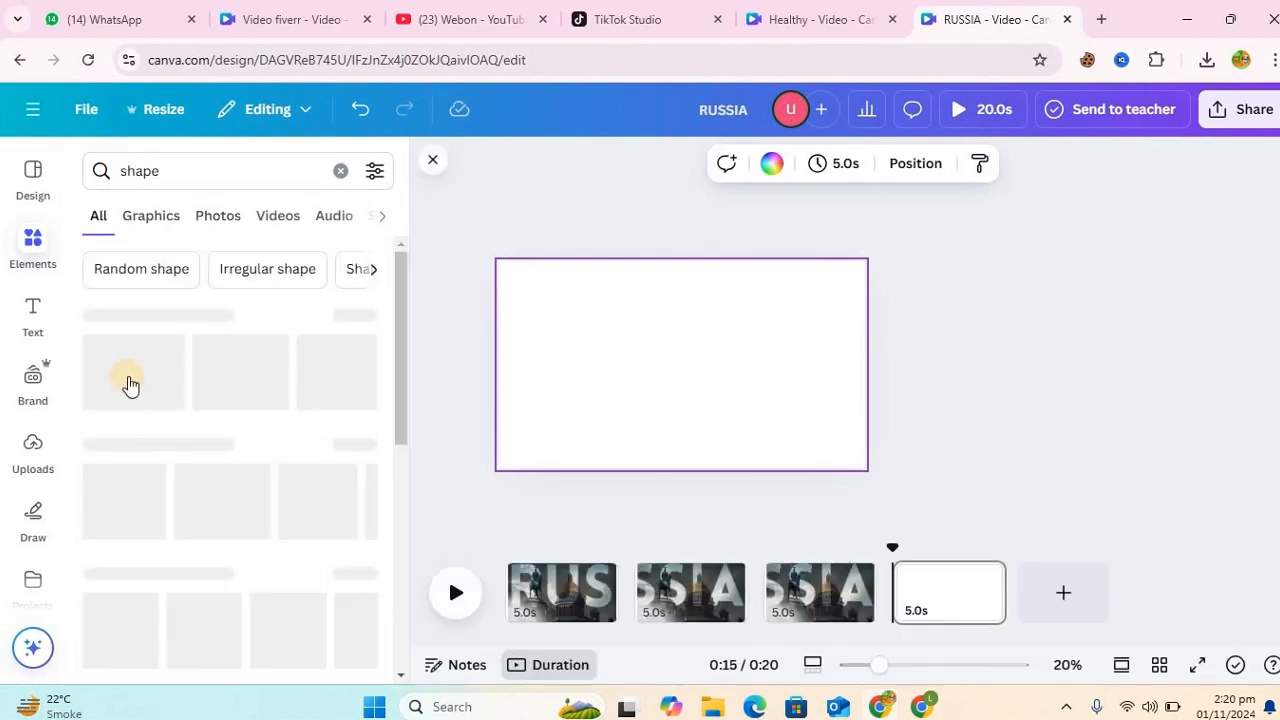
Stretch a grey square into a large rectangle covering most of the blank fourth page and centre it there.
{"action": "left_click_drag", "start_coordinate": [646, 352], "coordinate": [526, 299]}
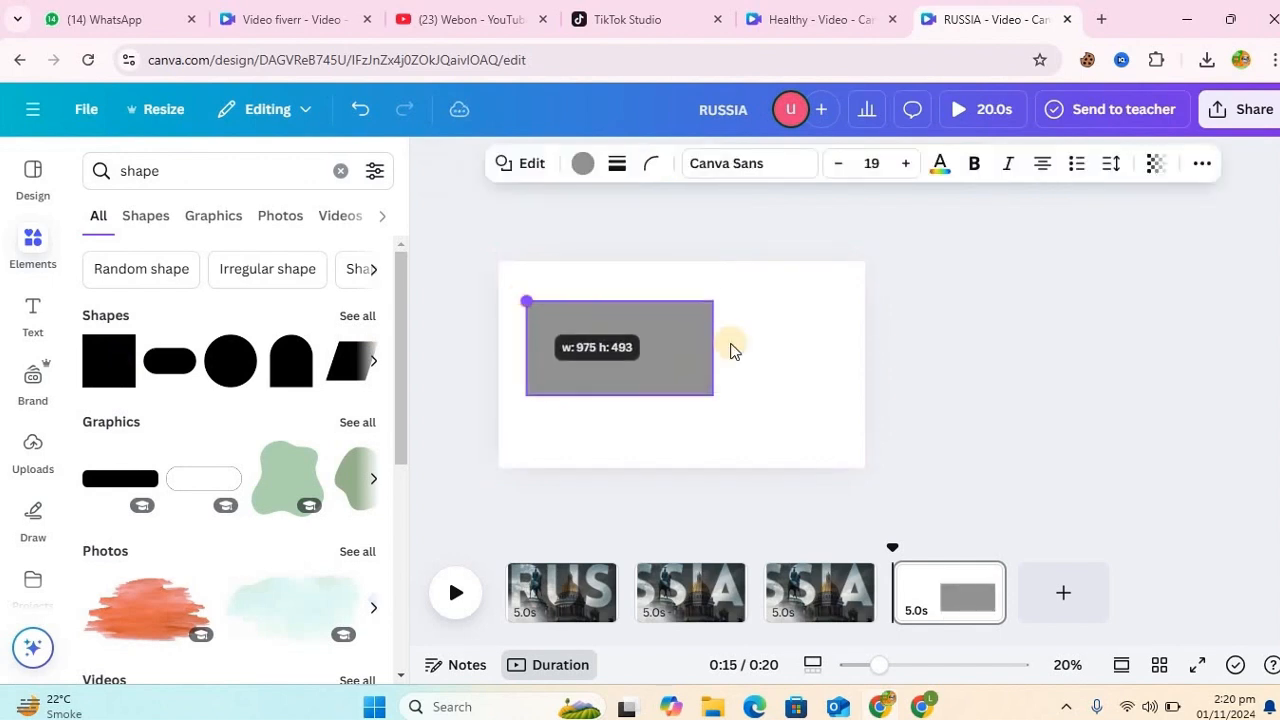
{"action": "left_click_drag", "start_coordinate": [713, 347], "coordinate": [832, 347]}
{"action": "left_click_drag", "start_coordinate": [676, 400], "coordinate": [676, 448]}
{"action": "left_click_drag", "start_coordinate": [673, 365], "coordinate": [673, 356]}
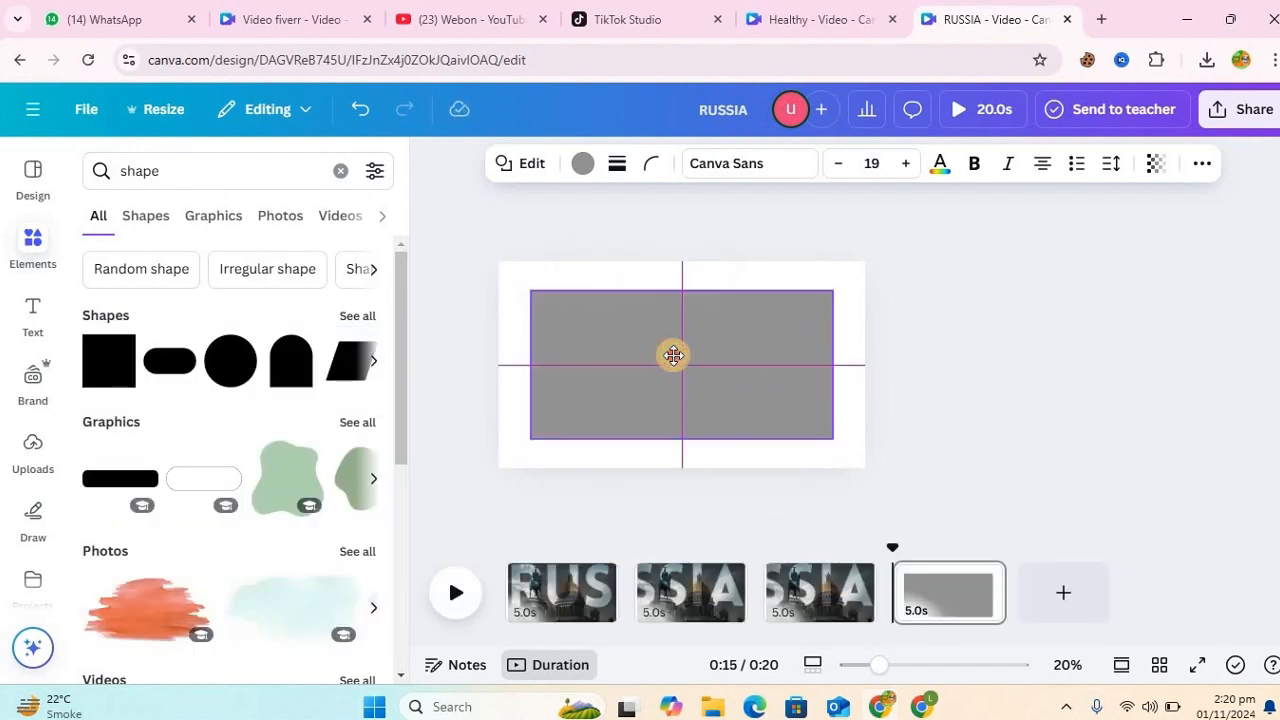
{"action": "left_click_drag", "start_coordinate": [791, 277], "coordinate": [795, 272]}
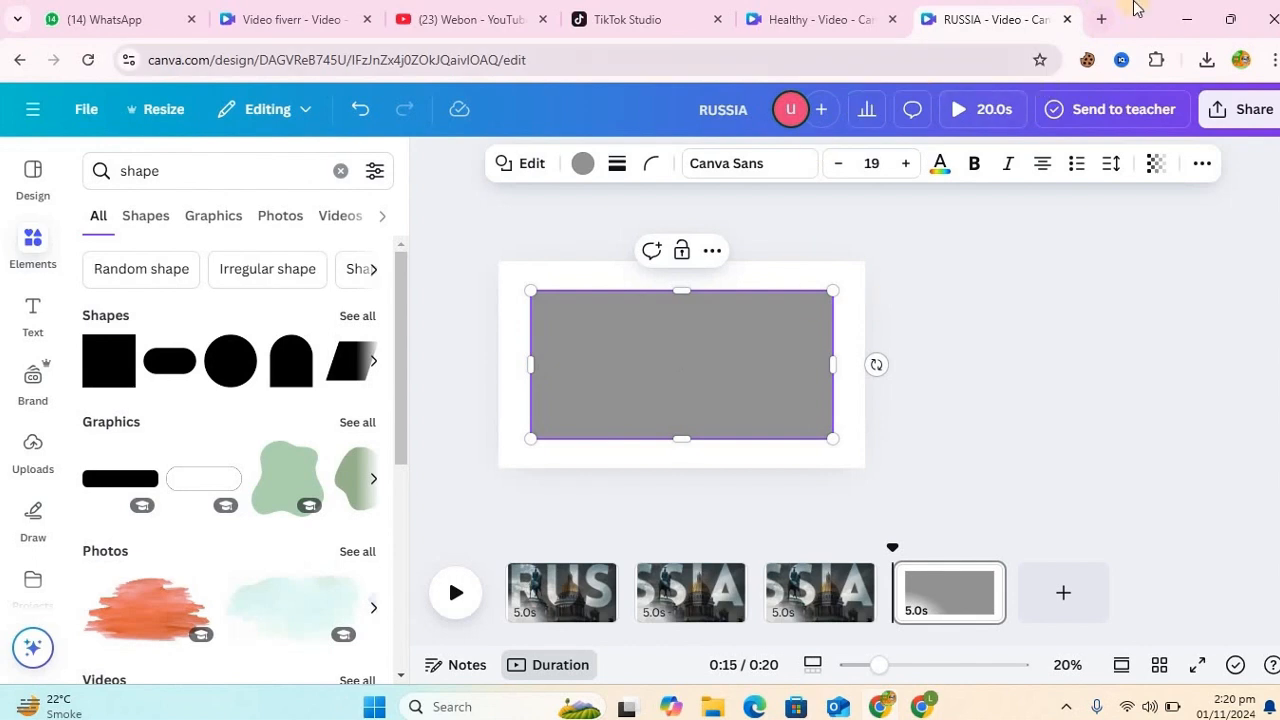
Open Gemini in a new browser tab and ask it in a new chat to "write two lines about russian history".
{"action": "left_click", "coordinate": [1099, 22]}
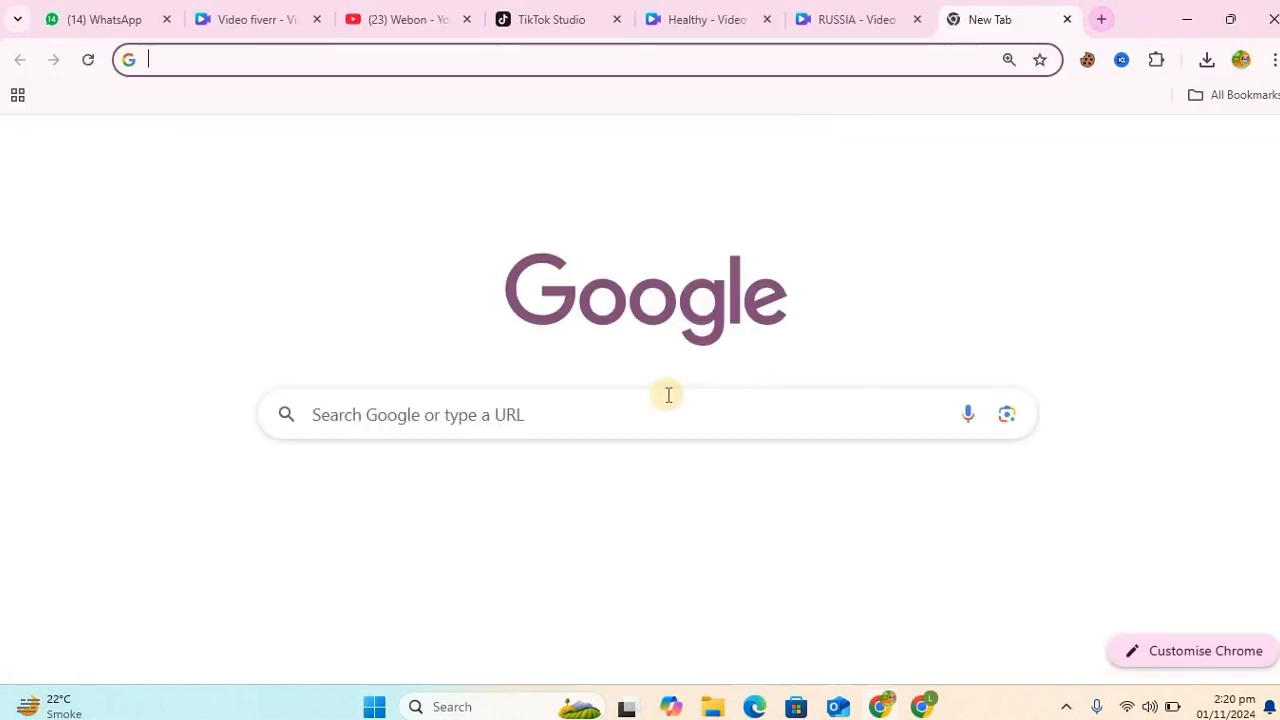
{"action": "left_click", "coordinate": [1055, 526]}
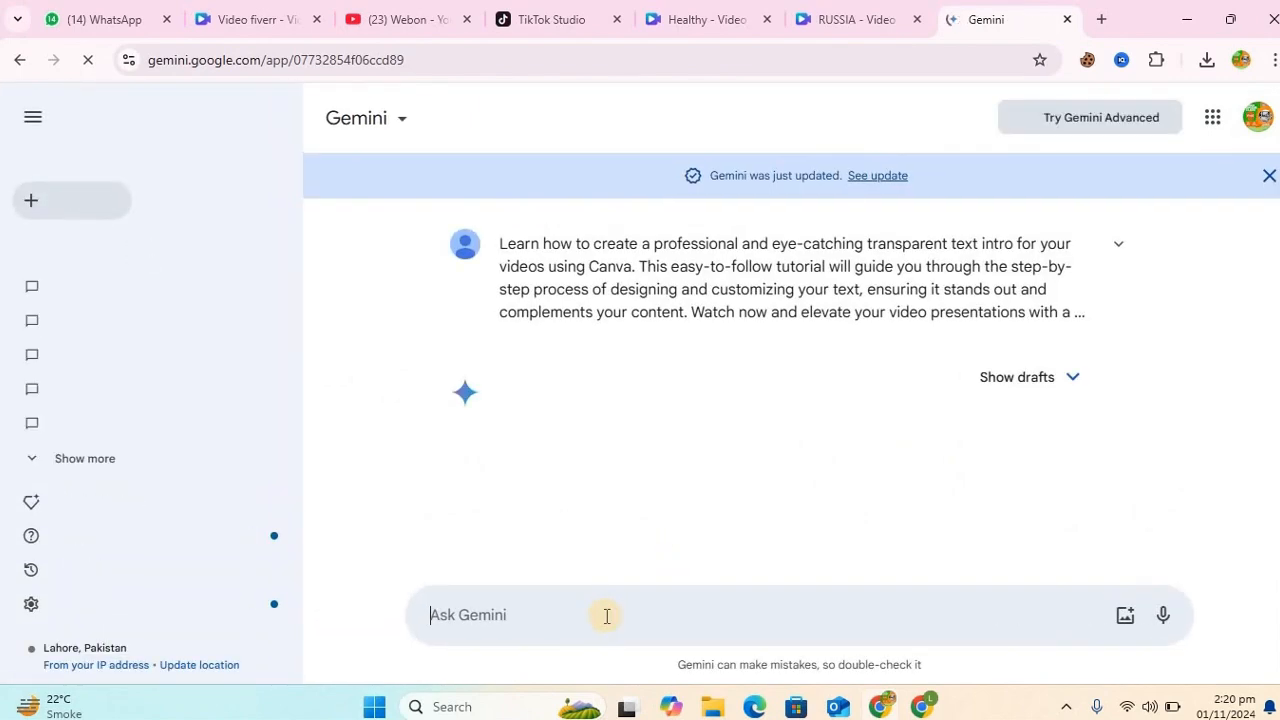
{"action": "left_click", "coordinate": [71, 202]}
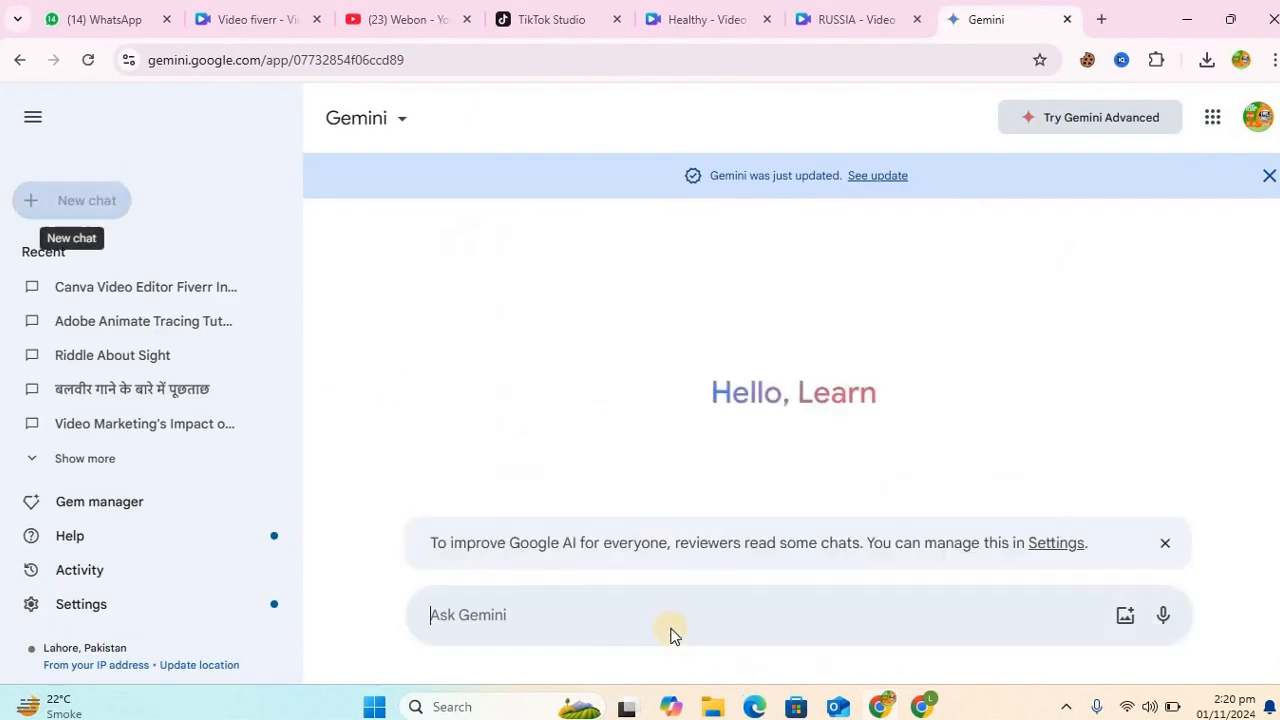
{"action": "left_click", "coordinate": [666, 614]}
{"action": "type", "text": "wr"}
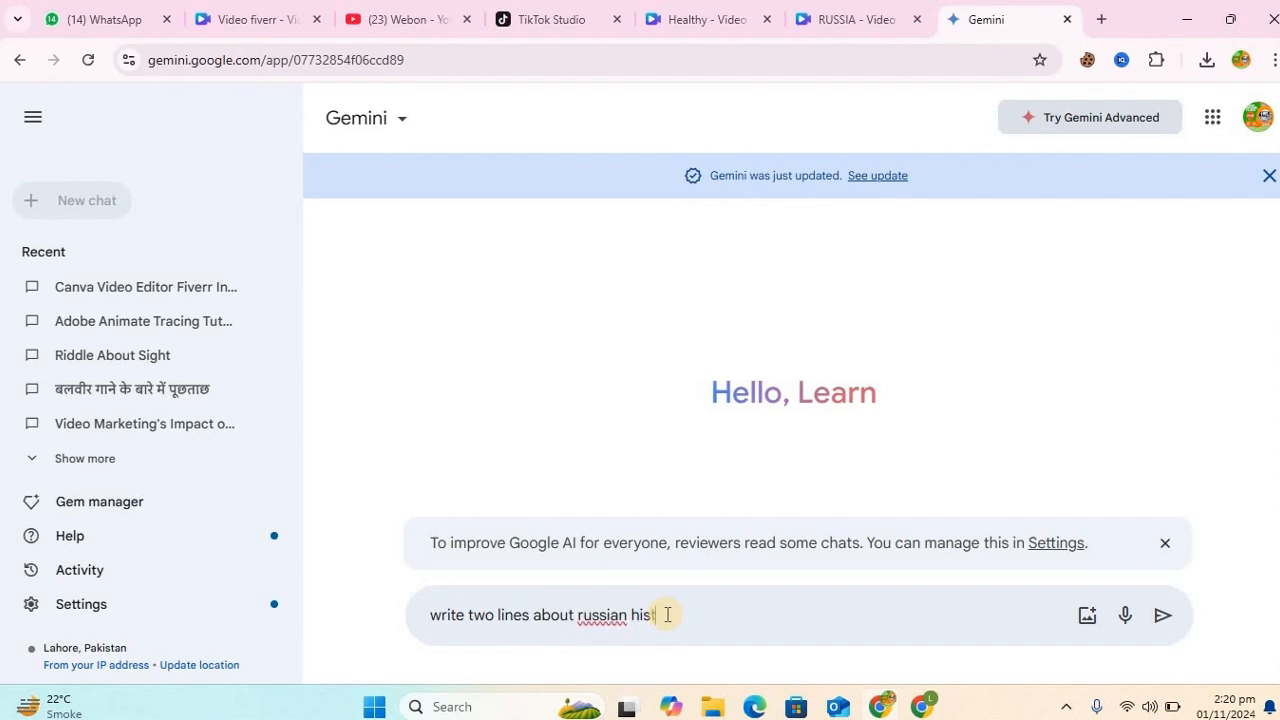
{"action": "key", "text": "Return"}
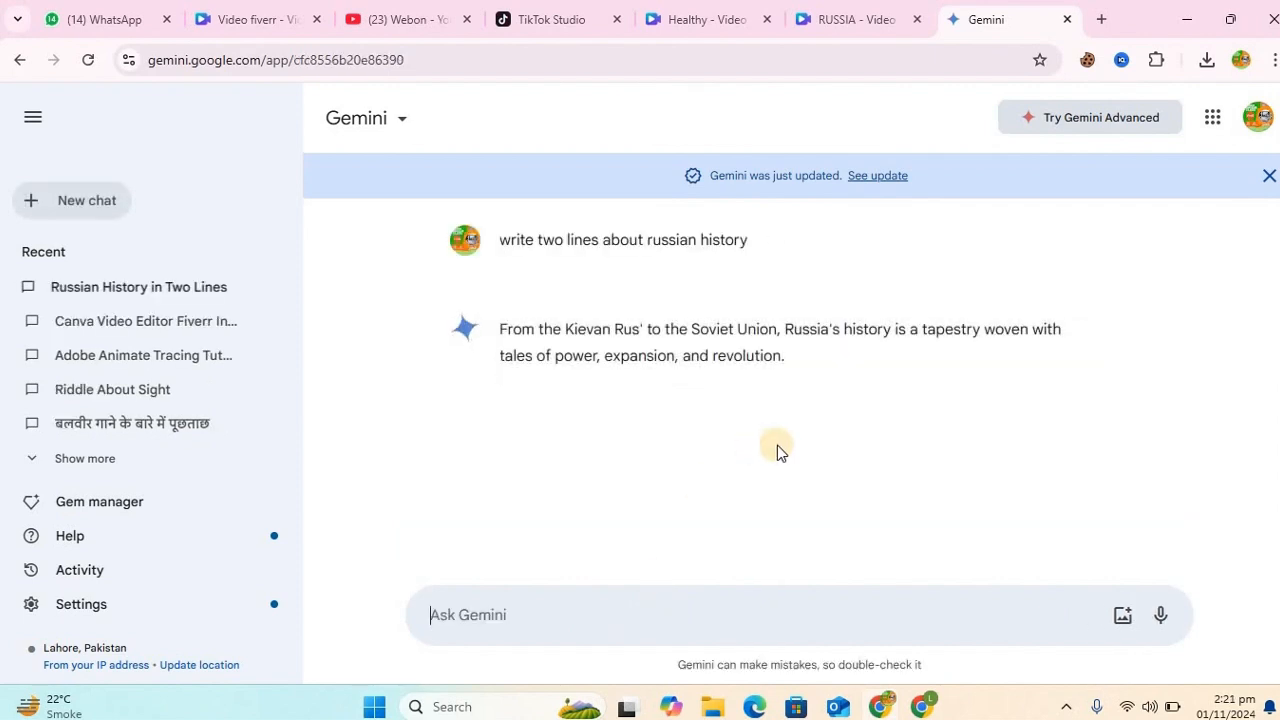
Copy Gemini's full answer about Russian history.
{"action": "left_click_drag", "start_coordinate": [499, 337], "coordinate": [788, 360]}
{"action": "right_click", "coordinate": [722, 362]}
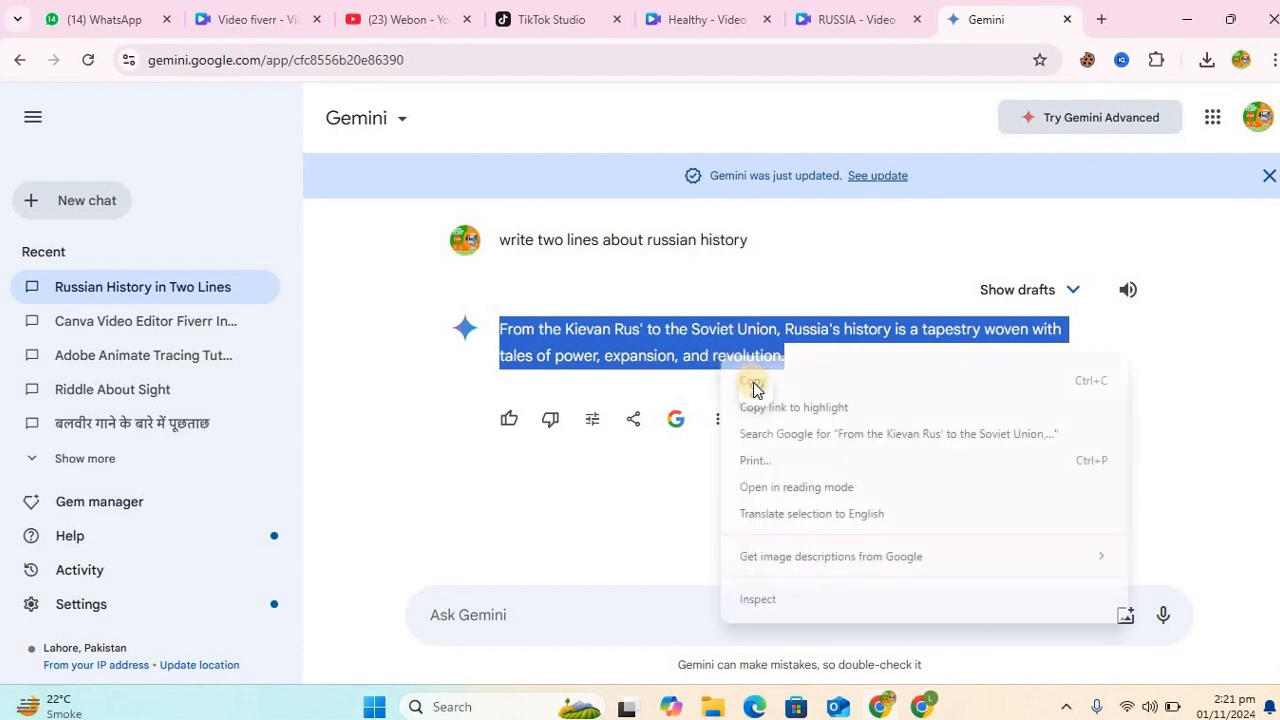
{"action": "left_click", "coordinate": [749, 380]}
Return to the Canva RUSSIA design and add a heading over the grey rectangle, replacing its text with the copied sentence.
{"action": "left_click", "coordinate": [851, 20]}
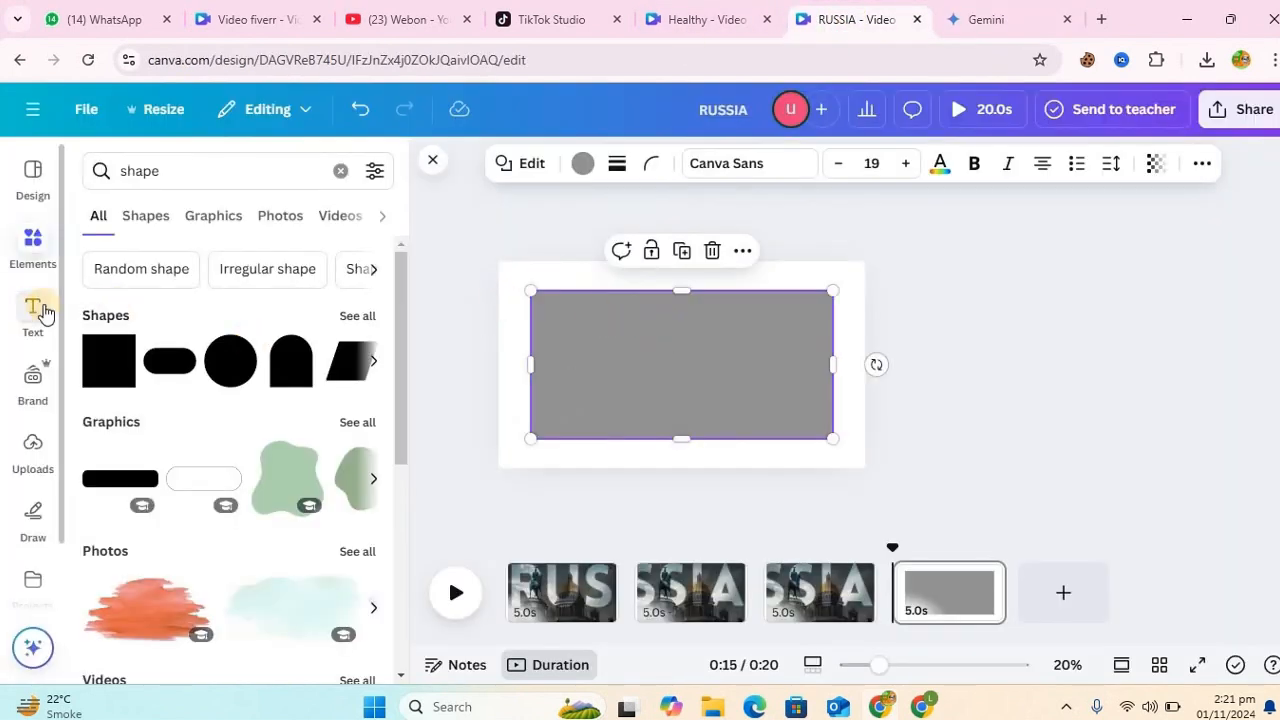
{"action": "left_click", "coordinate": [32, 310]}
{"action": "left_click_drag", "start_coordinate": [724, 377], "coordinate": [733, 332]}
{"action": "double_click", "coordinate": [733, 332]}
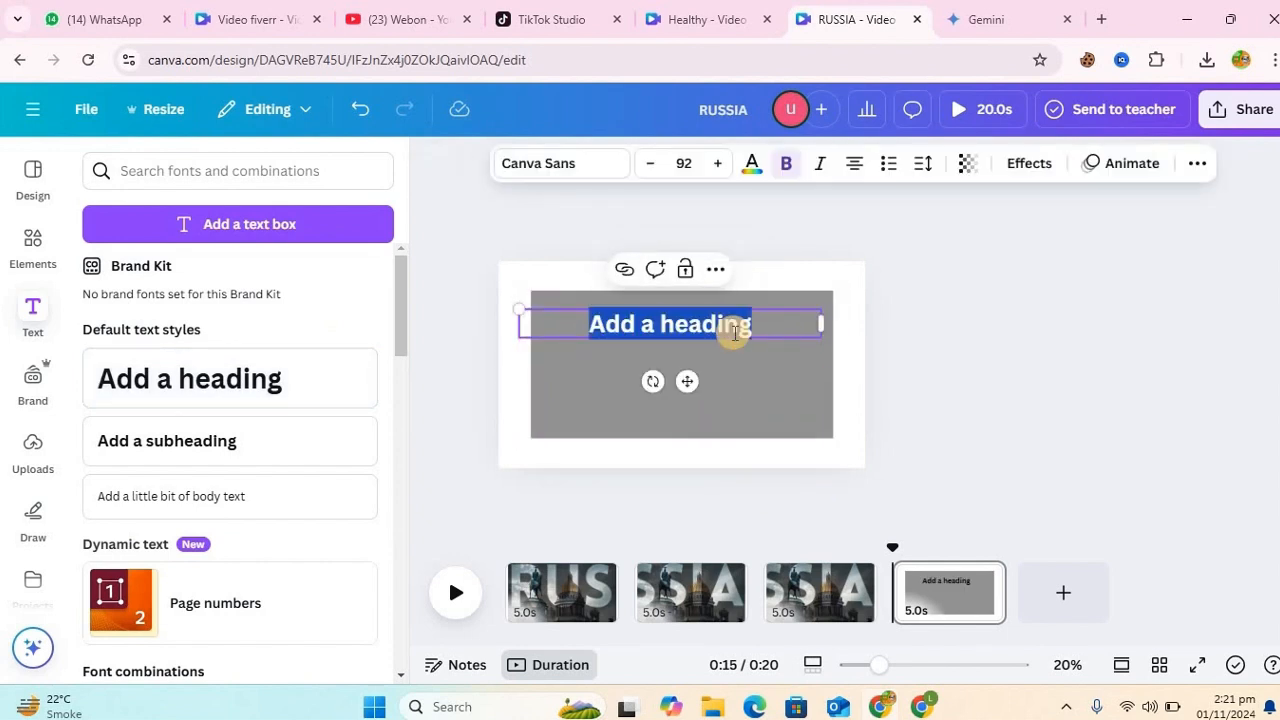
{"action": "key", "text": "ctrl+v"}
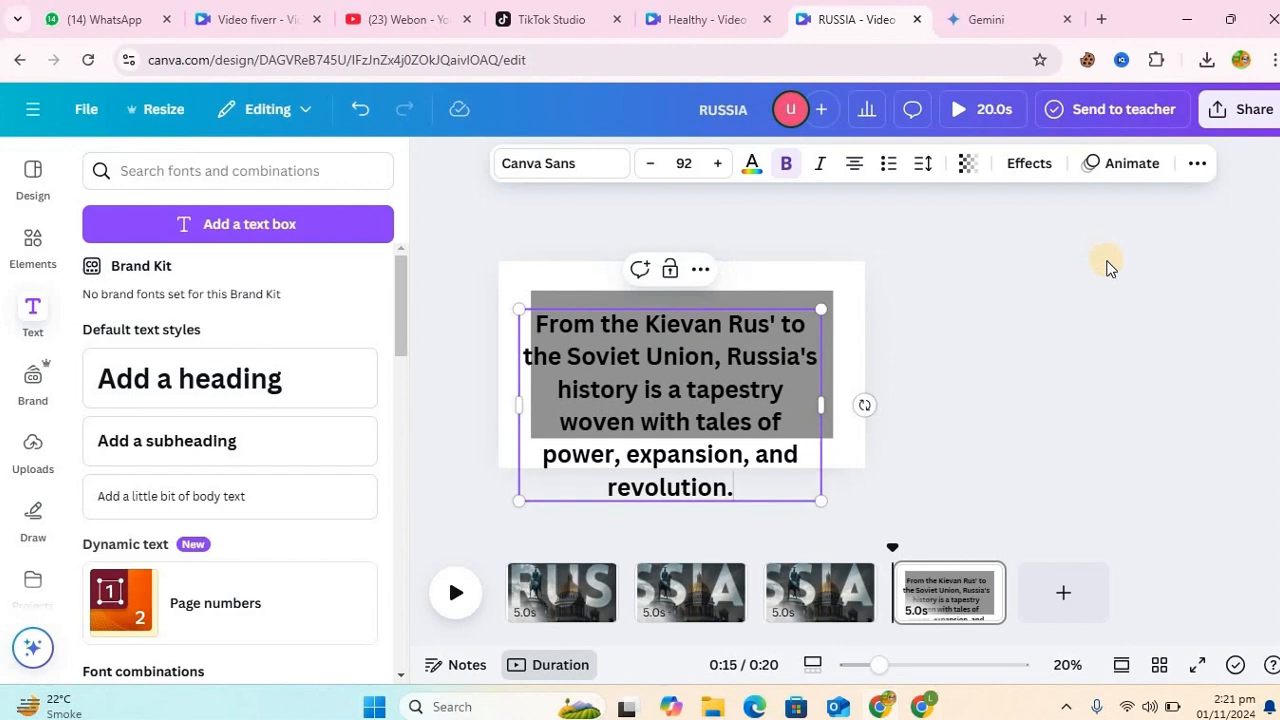
Scale the sentence down to font size 67.2, widen its text box and centre it inside the grey rectangle.
{"action": "left_click", "coordinate": [862, 338]}
{"action": "left_click_drag", "start_coordinate": [728, 394], "coordinate": [752, 354]}
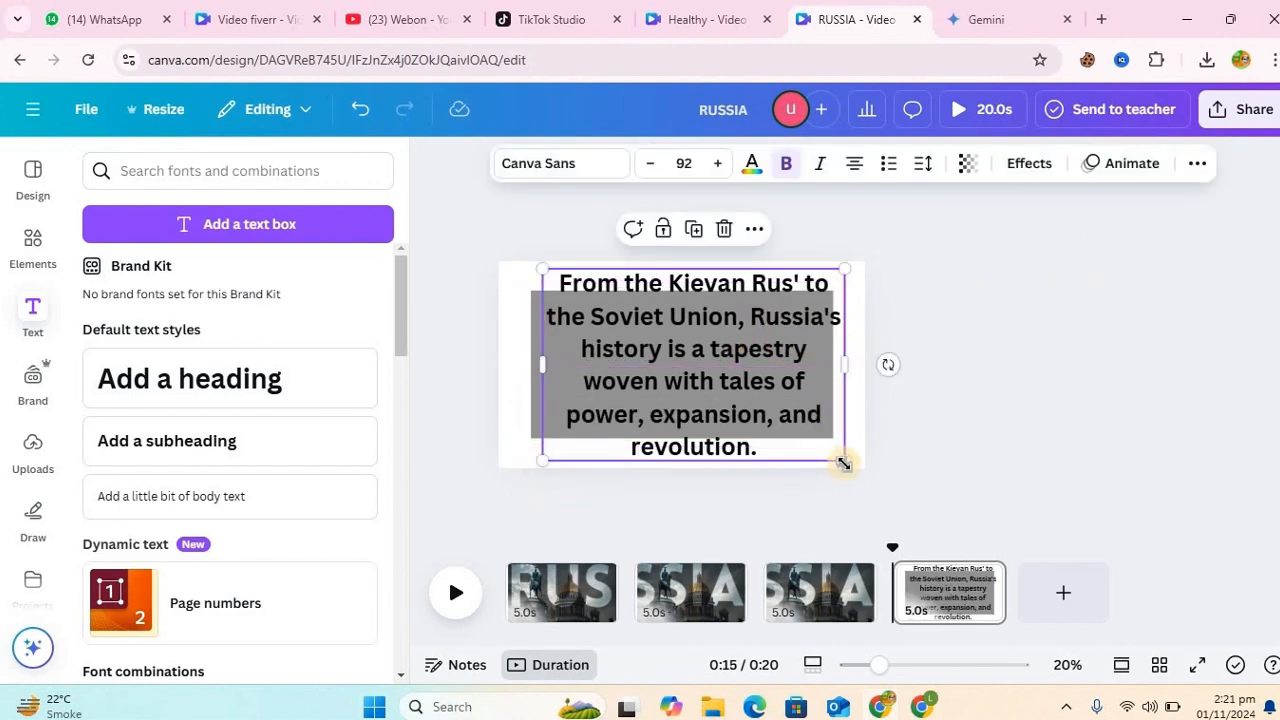
{"action": "left_click_drag", "start_coordinate": [843, 463], "coordinate": [771, 418]}
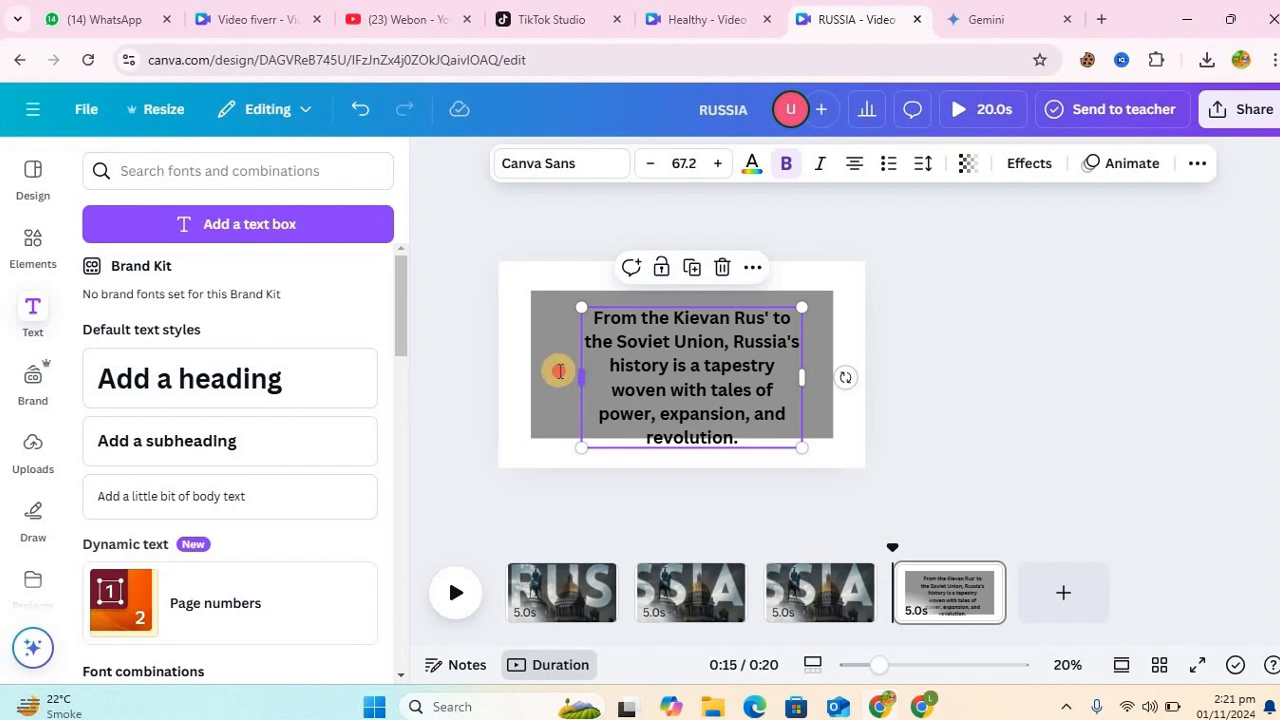
{"action": "left_click_drag", "start_coordinate": [559, 371], "coordinate": [536, 372]}
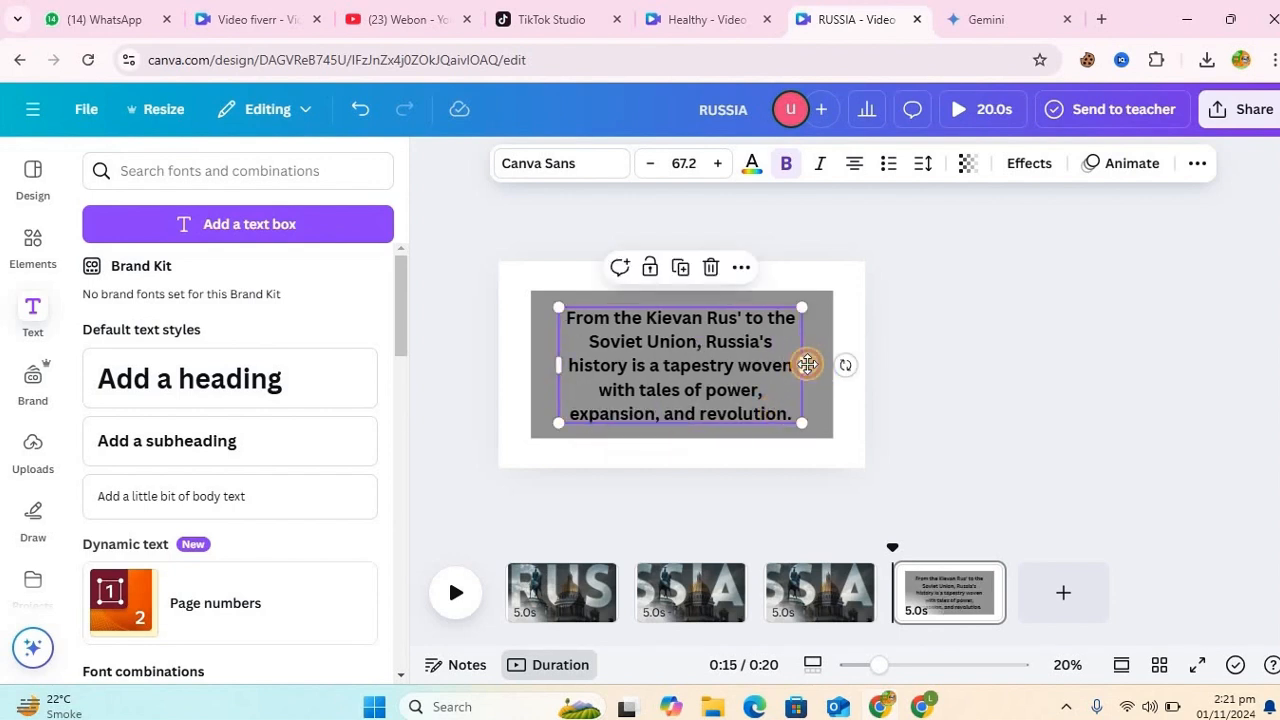
Fill the rectangle behind the sentence with black (#000000).
{"action": "left_click", "coordinate": [548, 342]}
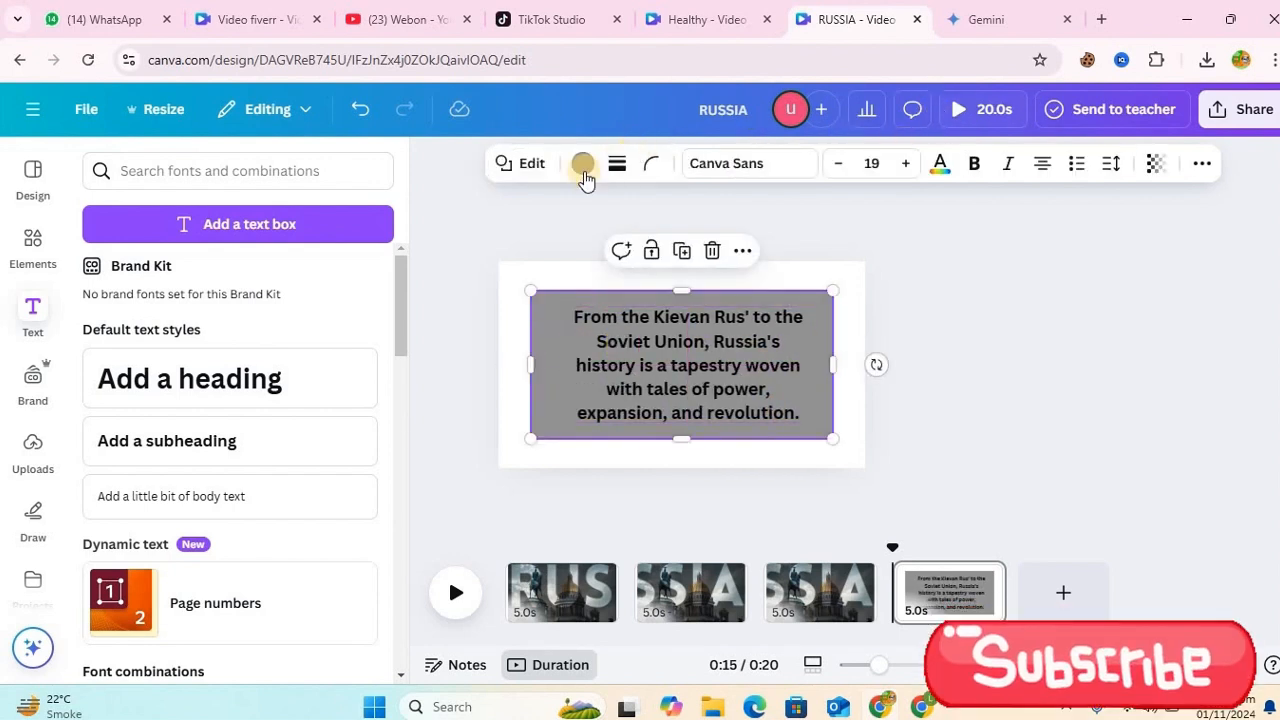
{"action": "left_click", "coordinate": [583, 166]}
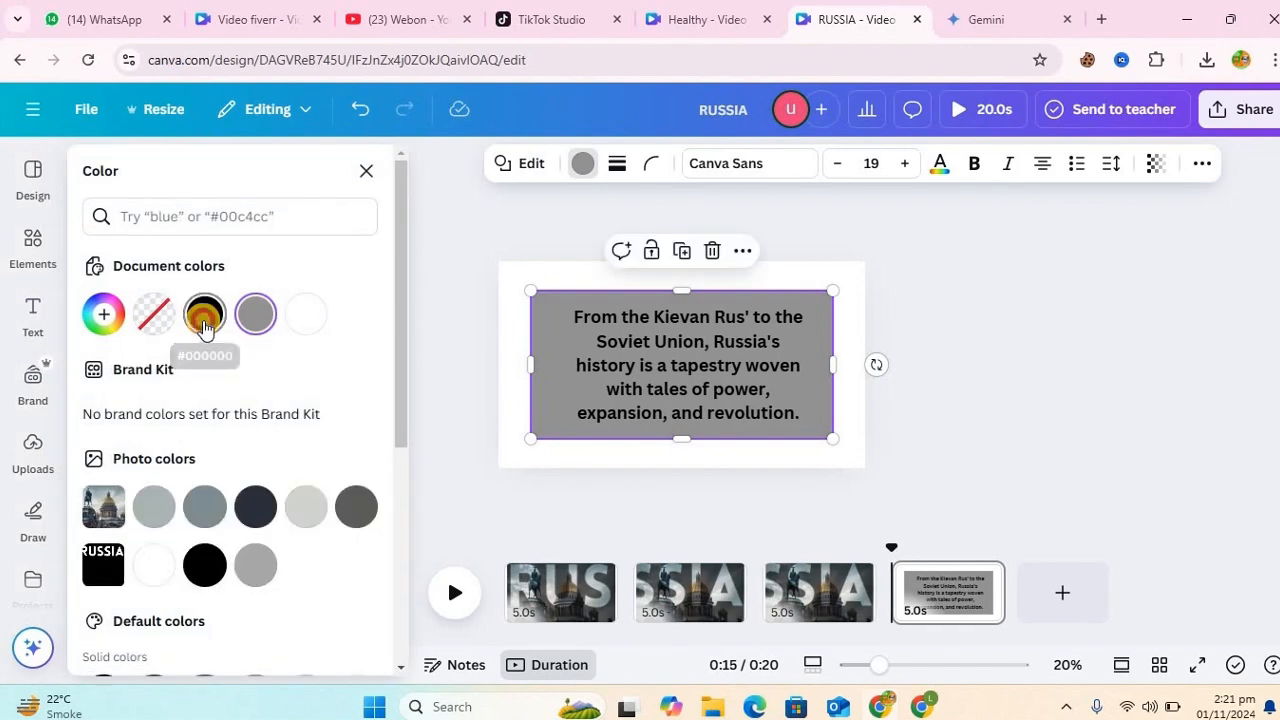
{"action": "left_click", "coordinate": [204, 316]}
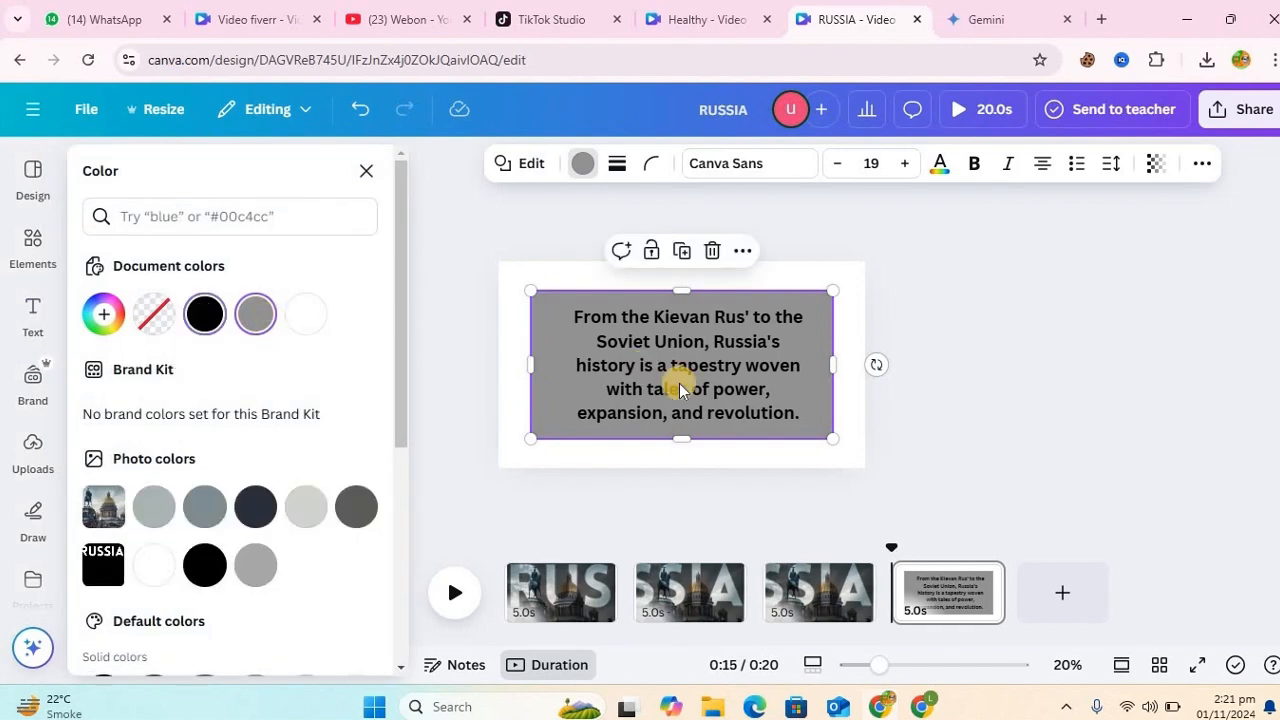
Change the sentence's text colour to white.
{"action": "left_click", "coordinate": [728, 348]}
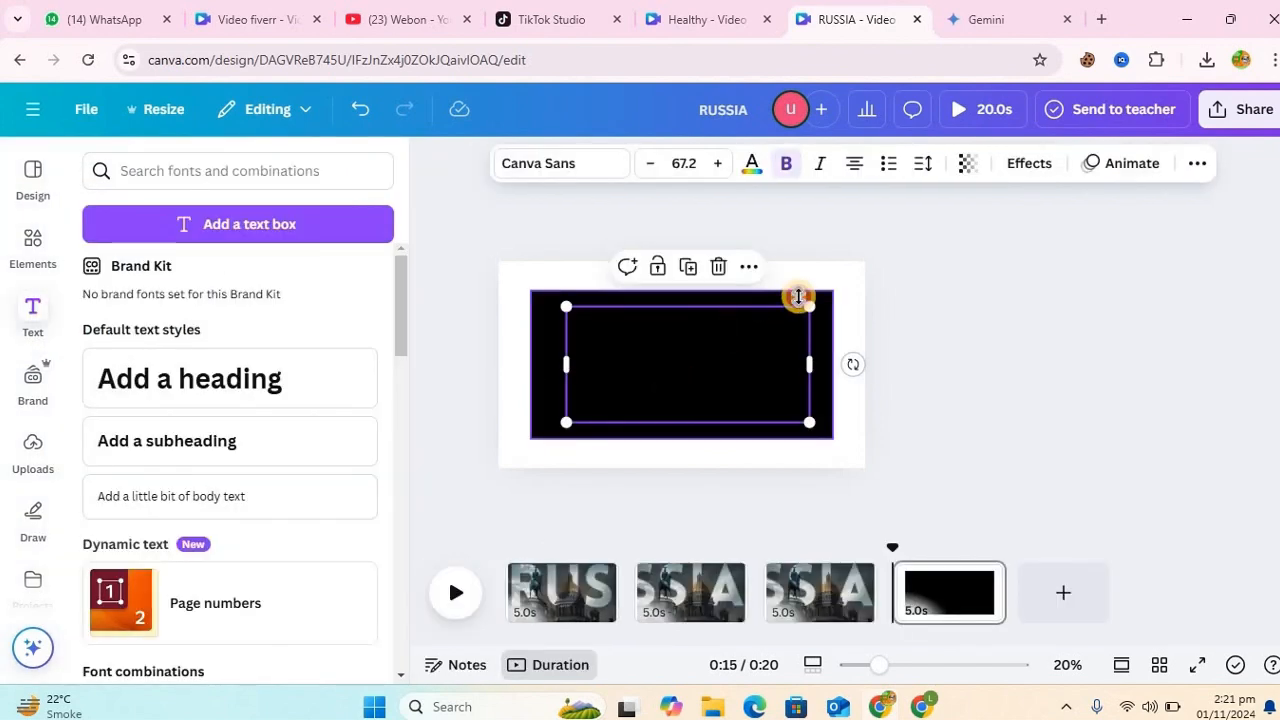
{"action": "left_click", "coordinate": [798, 297]}
{"action": "left_click", "coordinate": [706, 354]}
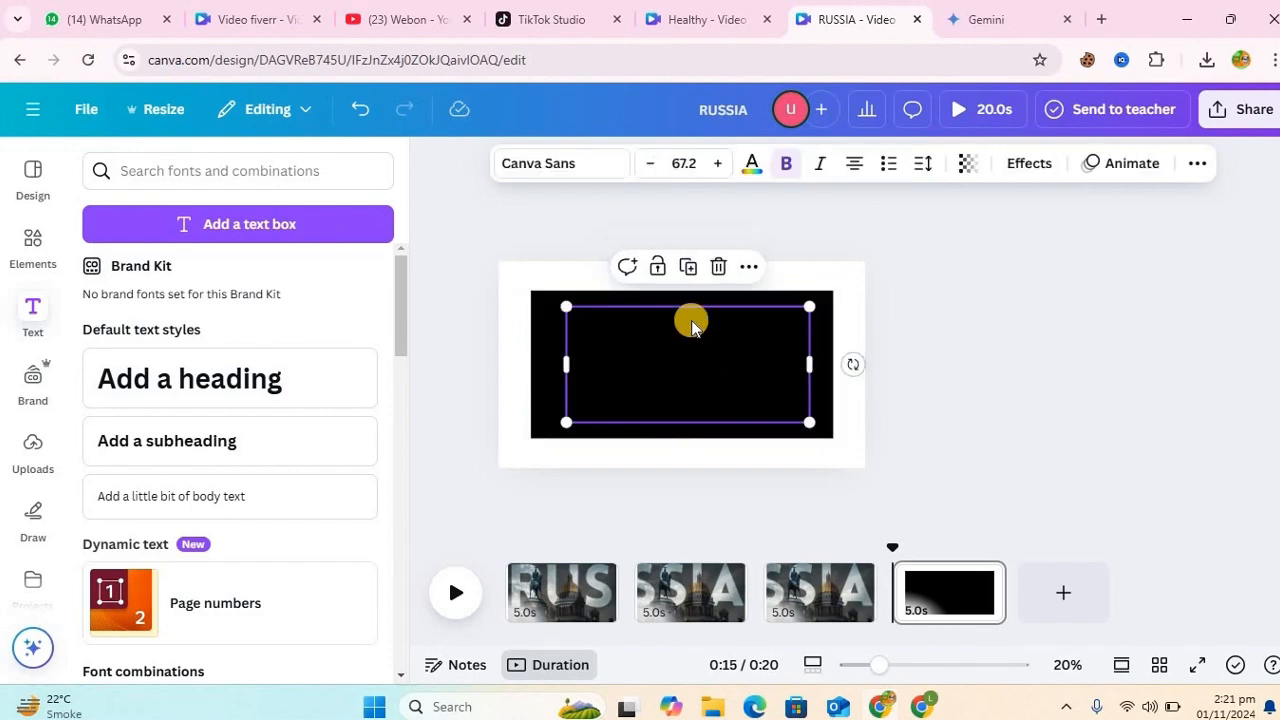
{"action": "left_click", "coordinate": [760, 162]}
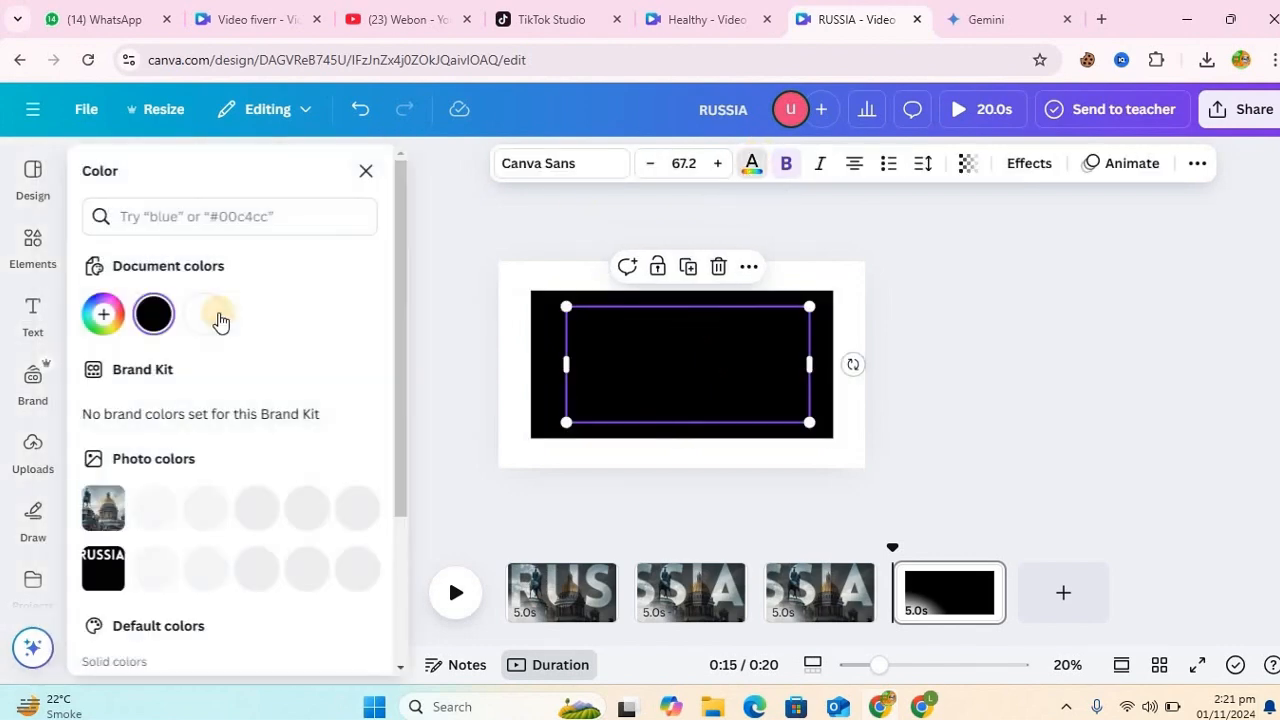
{"action": "left_click", "coordinate": [219, 317]}
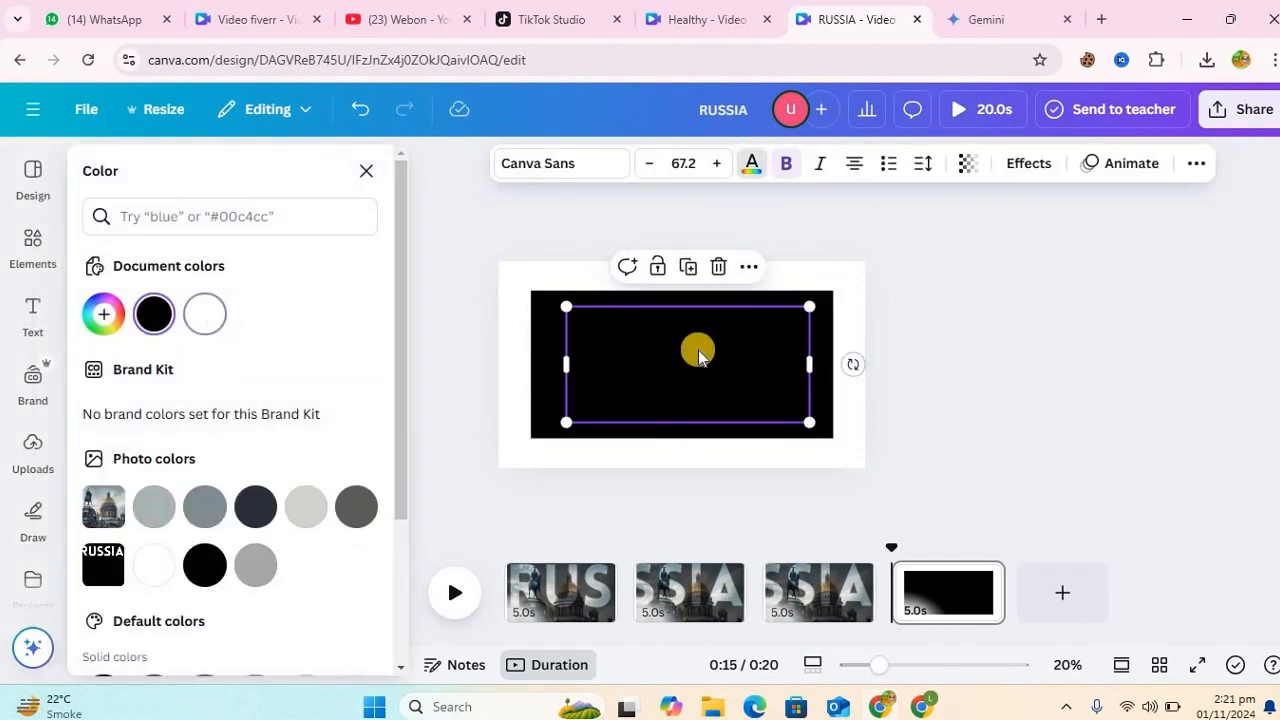
Set the black rectangle's transparency to 0.
{"action": "left_click", "coordinate": [541, 353]}
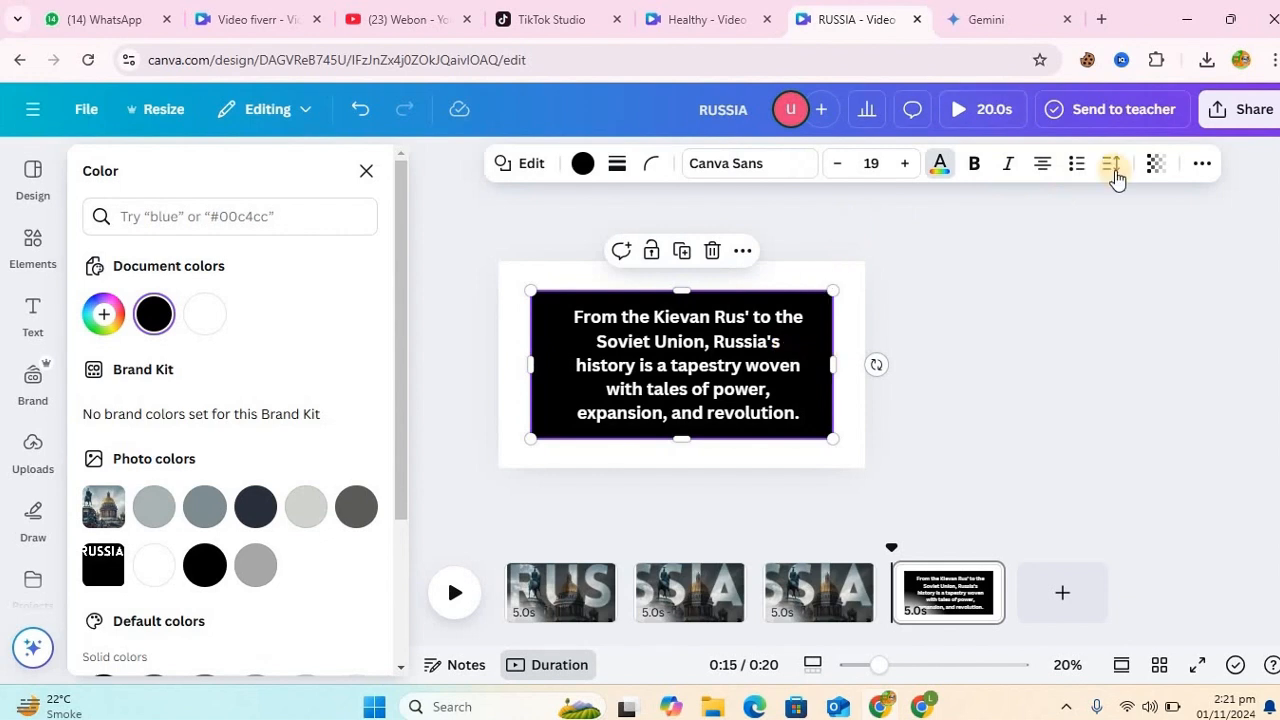
{"action": "left_click", "coordinate": [1157, 172]}
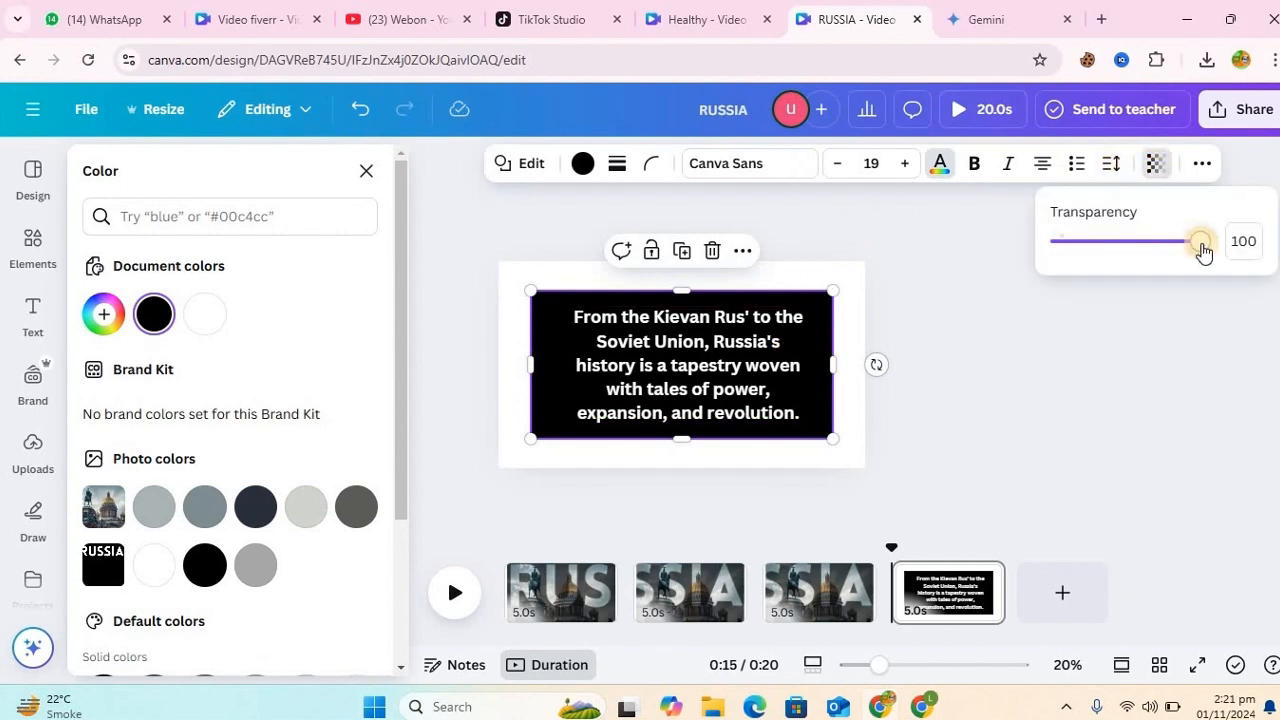
{"action": "left_click_drag", "start_coordinate": [1203, 250], "coordinate": [1040, 250]}
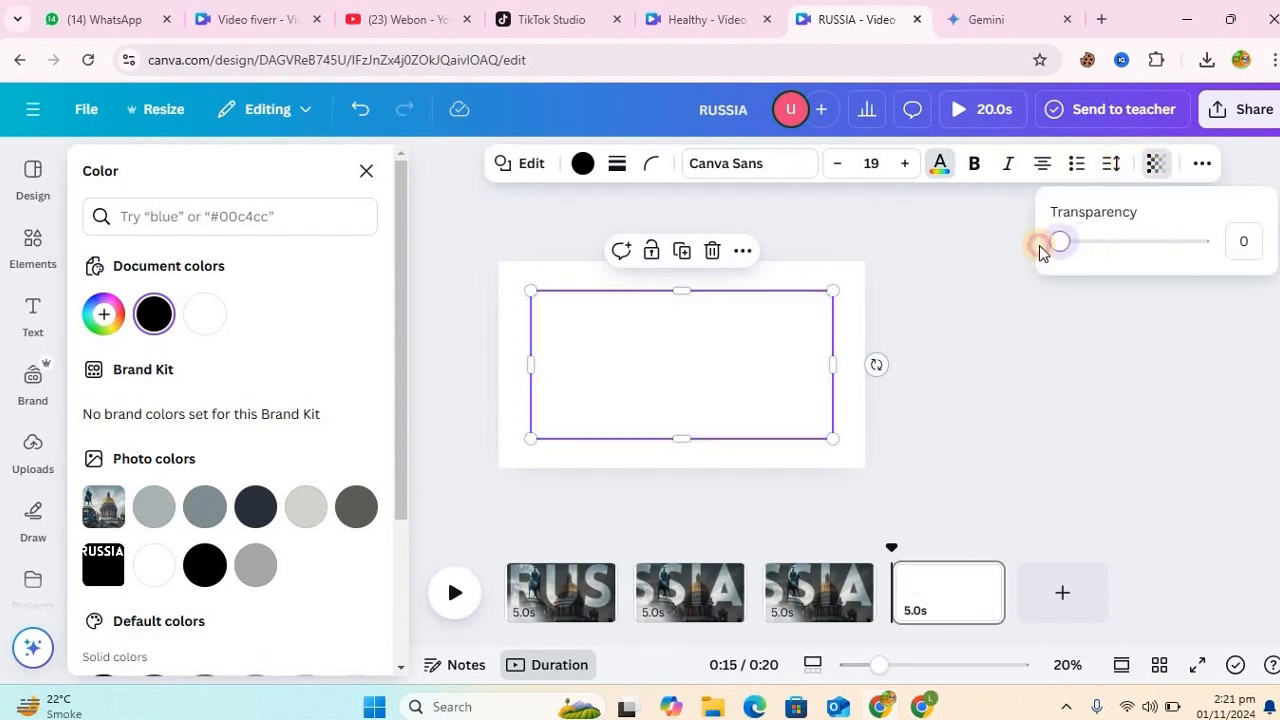
{"action": "left_click", "coordinate": [917, 328]}
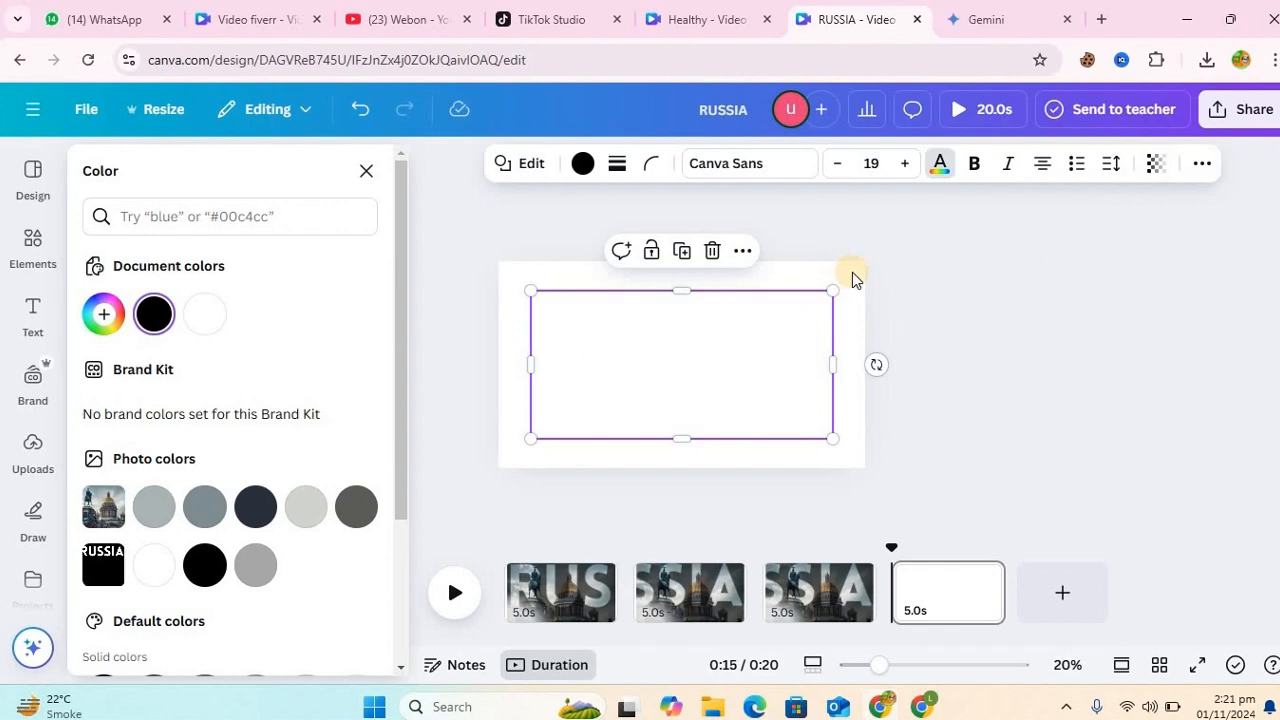
Select the transparent rectangle together with the white text and group them.
{"action": "left_click", "coordinate": [937, 270]}
{"action": "left_click_drag", "start_coordinate": [853, 272], "coordinate": [480, 460]}
{"action": "left_click", "coordinate": [620, 252]}
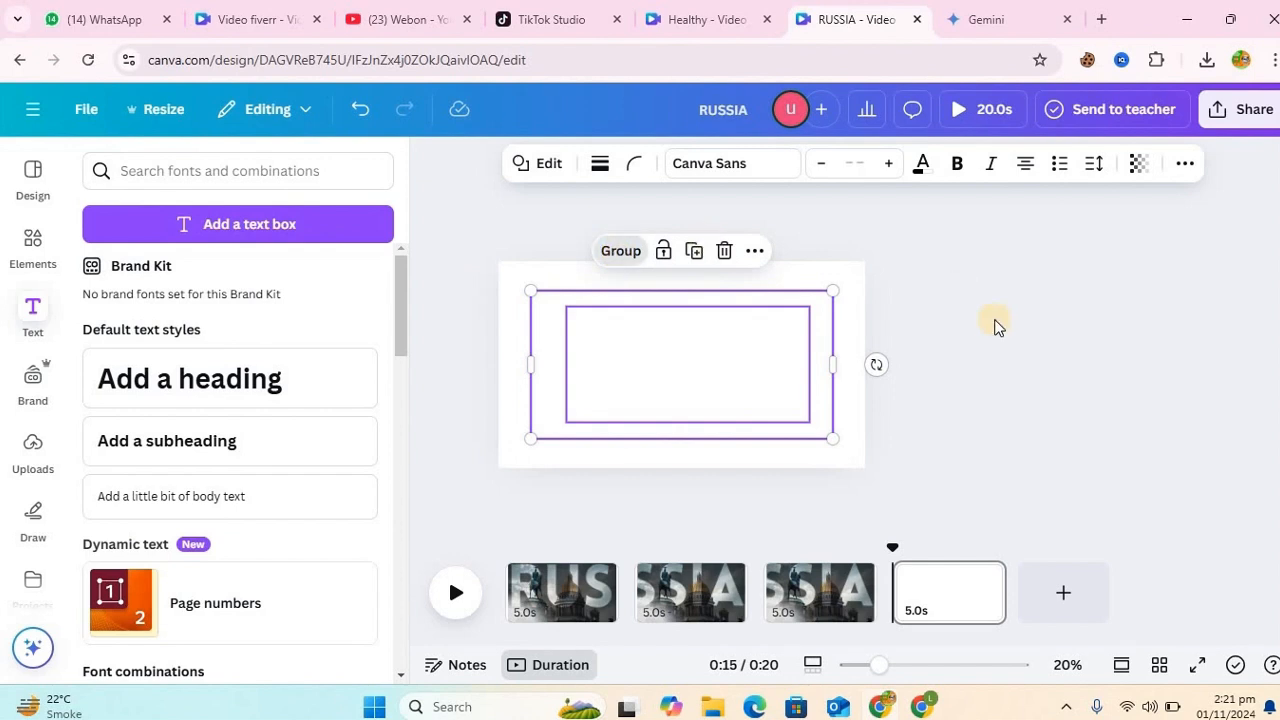
Copy the text group onto the first page and move it down until its text lies below the page edge.
{"action": "right_click", "coordinate": [756, 344]}
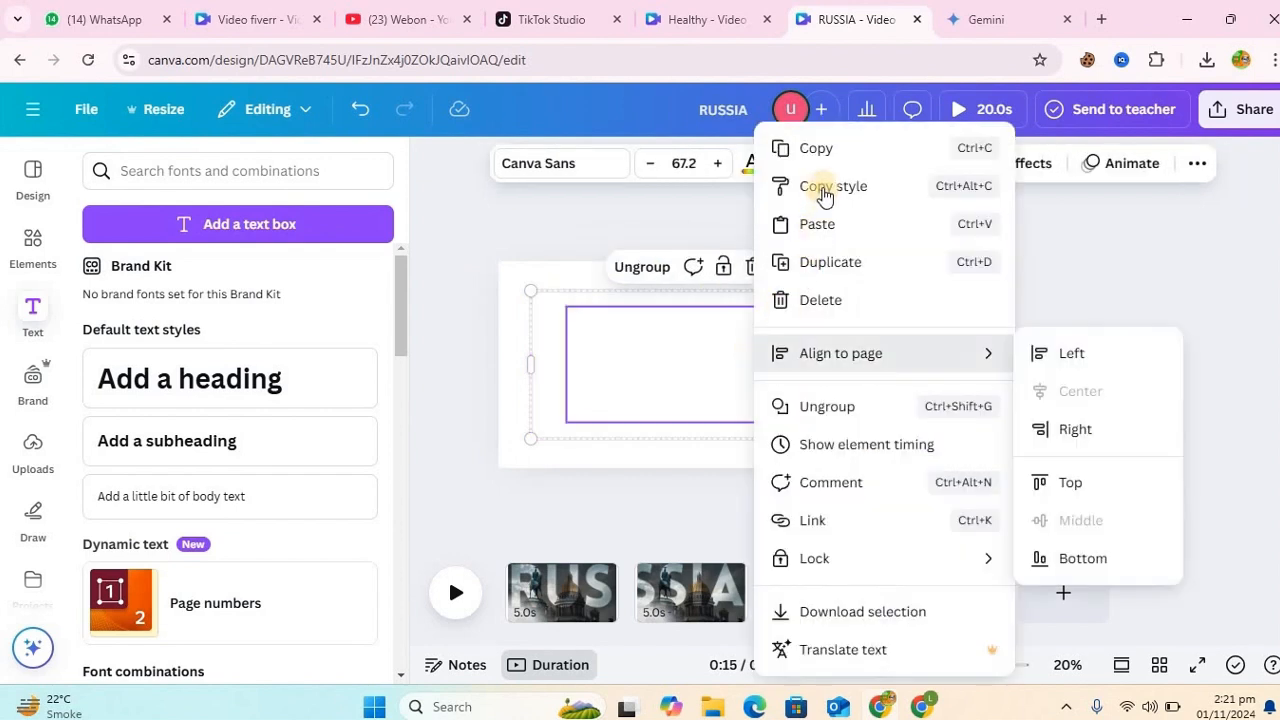
{"action": "left_click", "coordinate": [830, 150]}
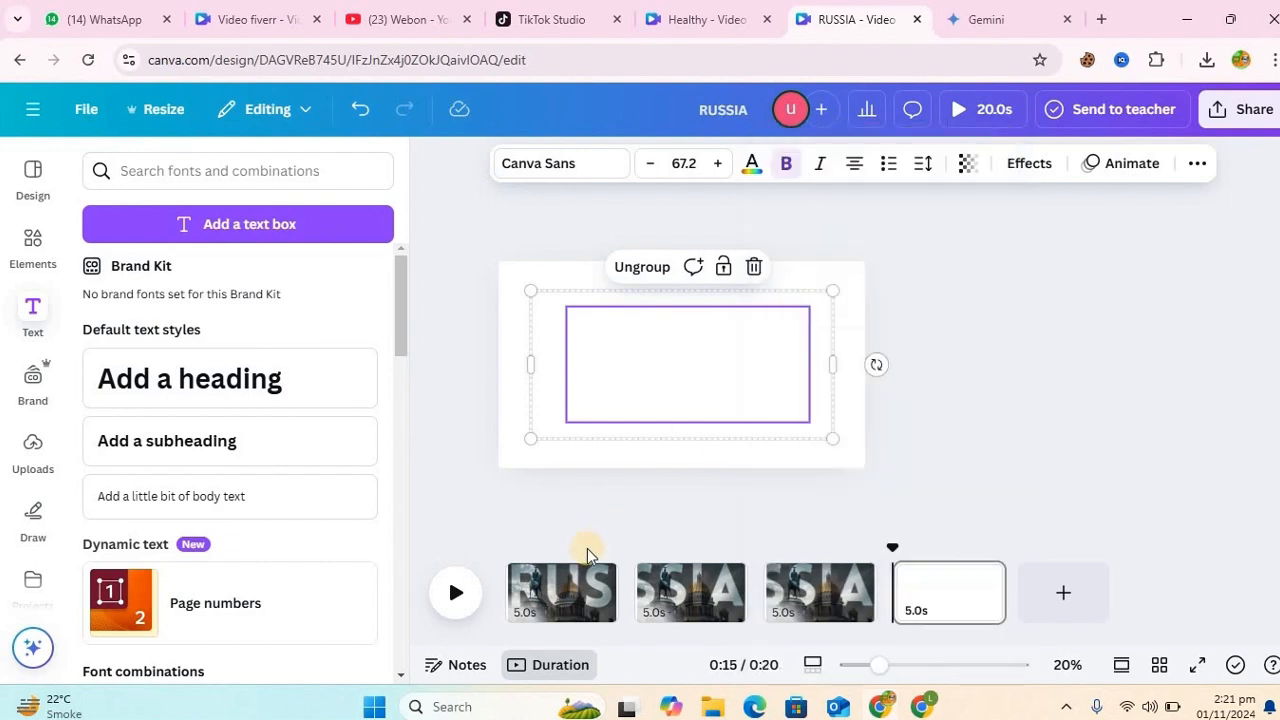
{"action": "left_click", "coordinate": [573, 598]}
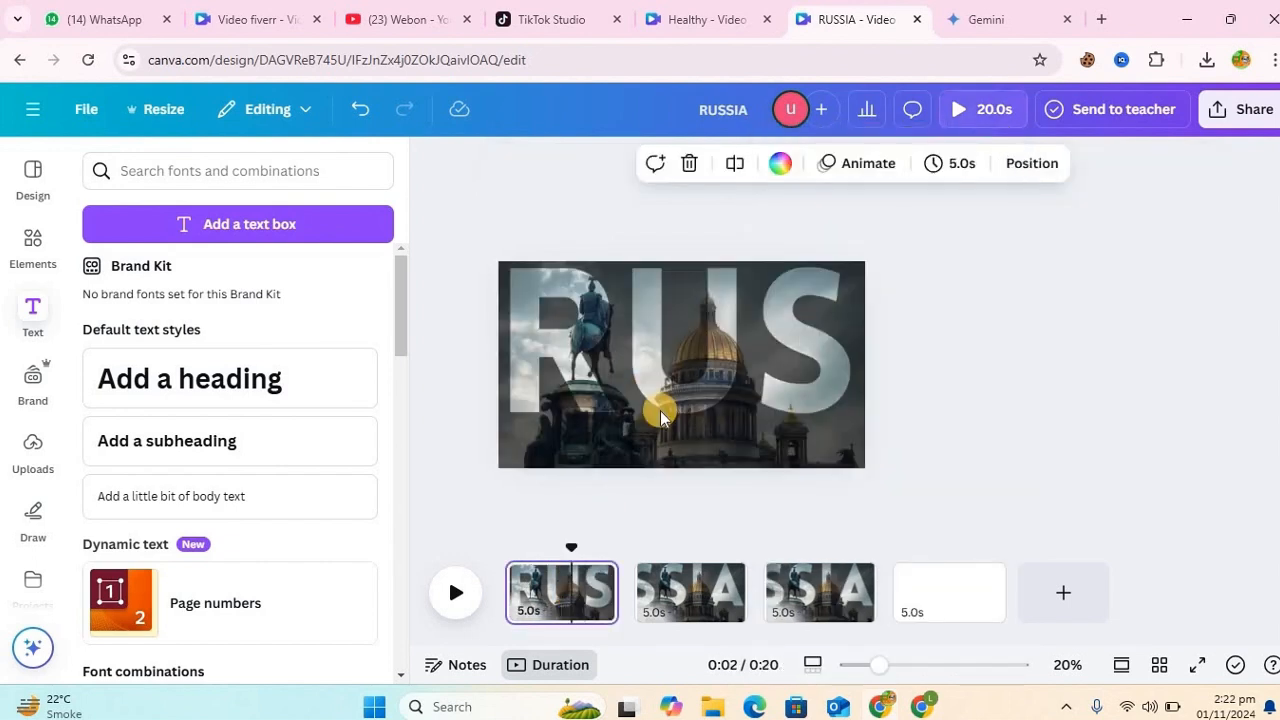
{"action": "key", "text": "ctrl+v"}
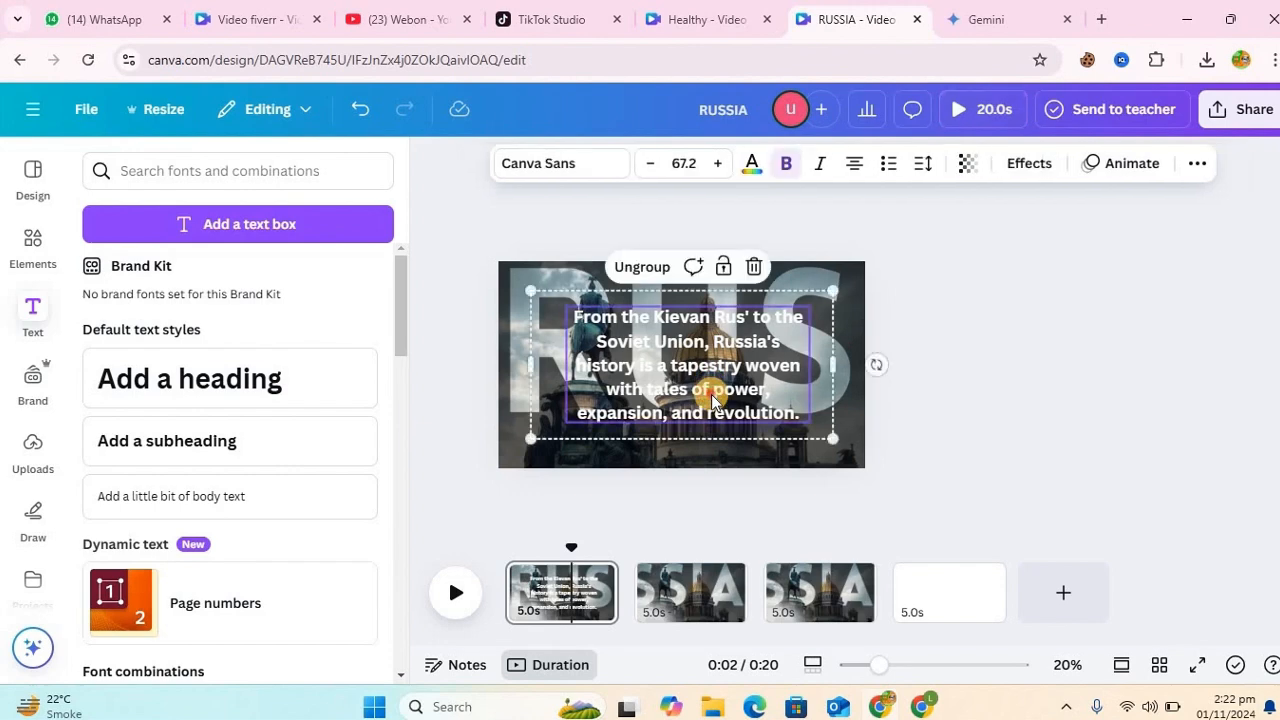
{"action": "left_click_drag", "start_coordinate": [725, 400], "coordinate": [734, 518]}
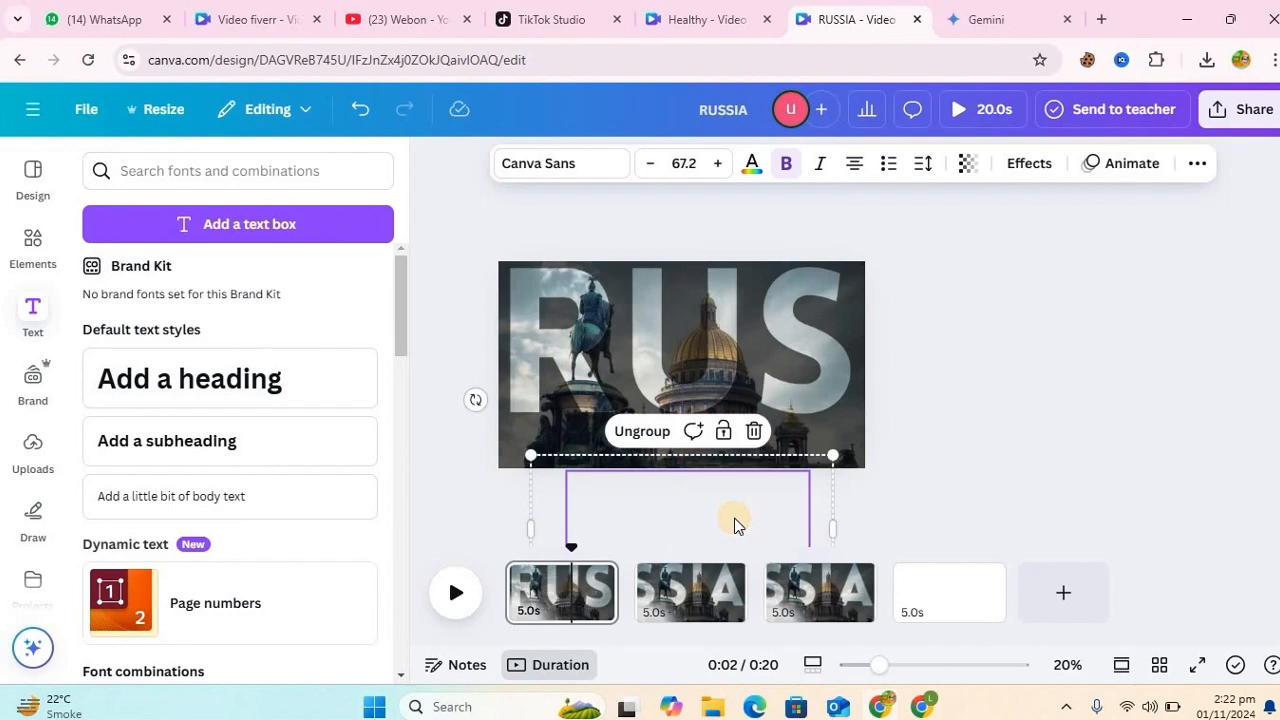
Paste the text group onto the second and third pages, and move the second page's copy down until its text lies below the page edge.
{"action": "left_click", "coordinate": [697, 590]}
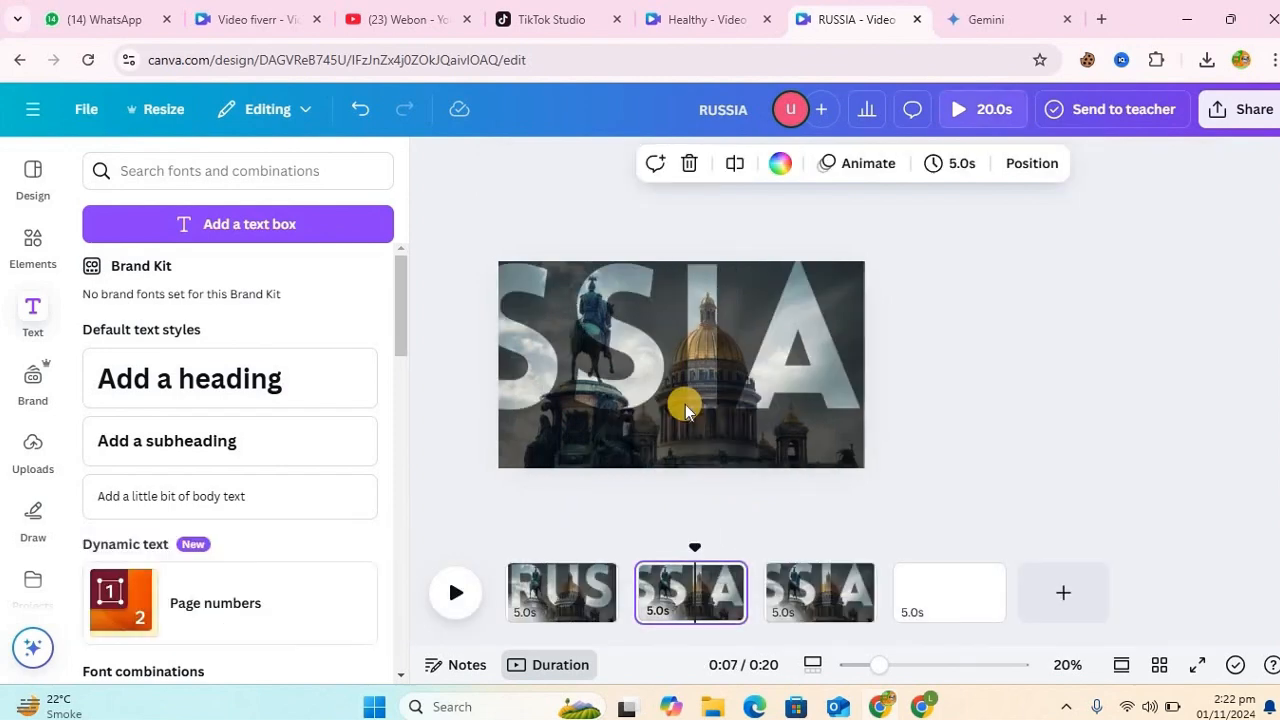
{"action": "left_click", "coordinate": [686, 410]}
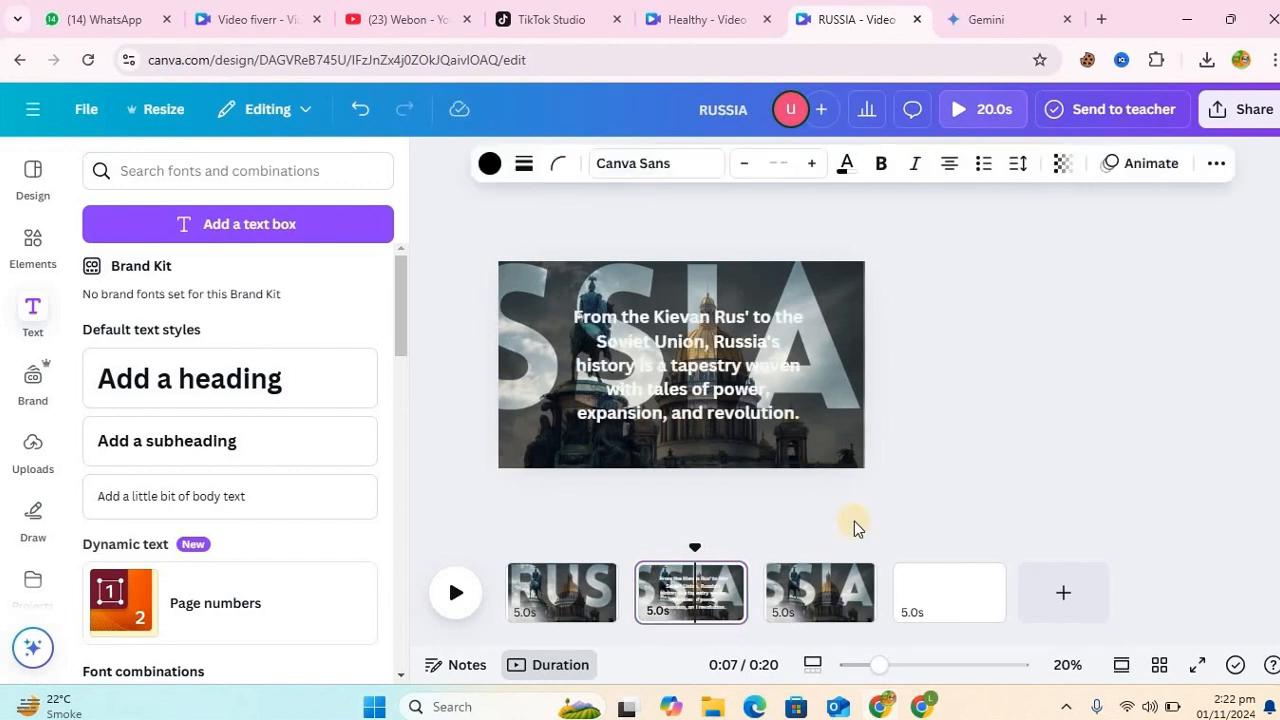
{"action": "left_click", "coordinate": [848, 598]}
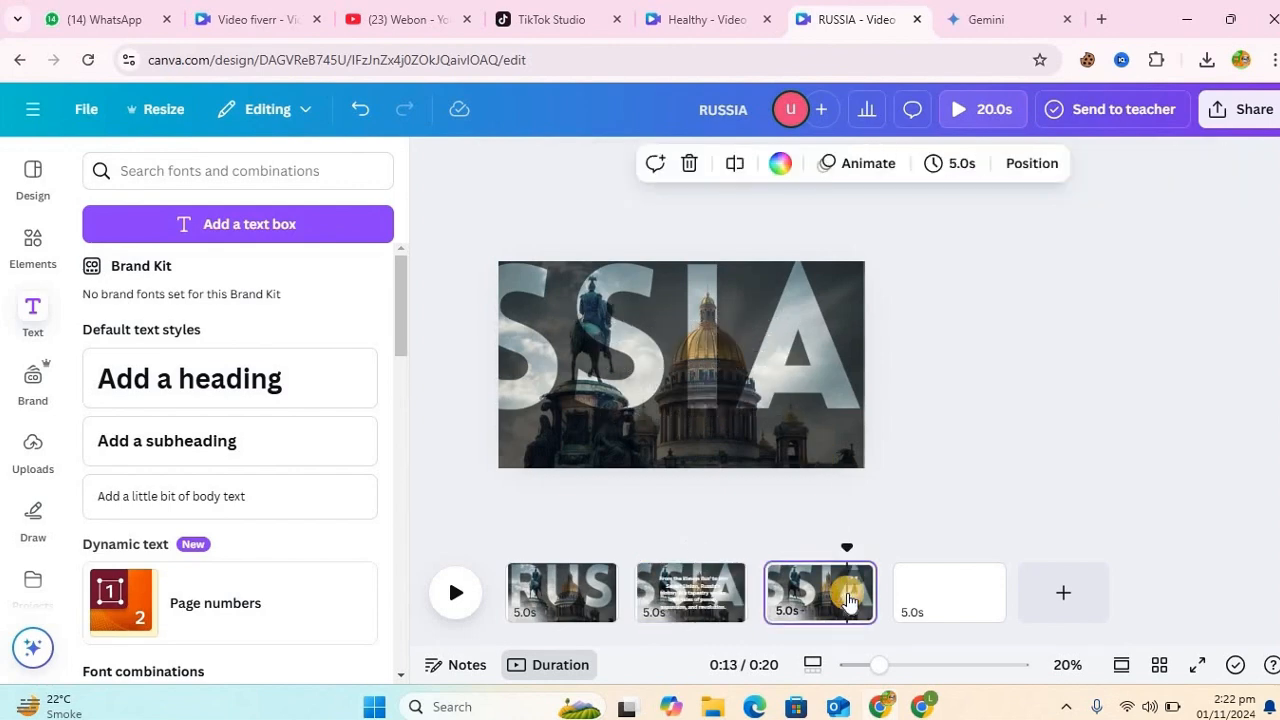
{"action": "left_click", "coordinate": [686, 588]}
{"action": "left_click", "coordinate": [684, 467]}
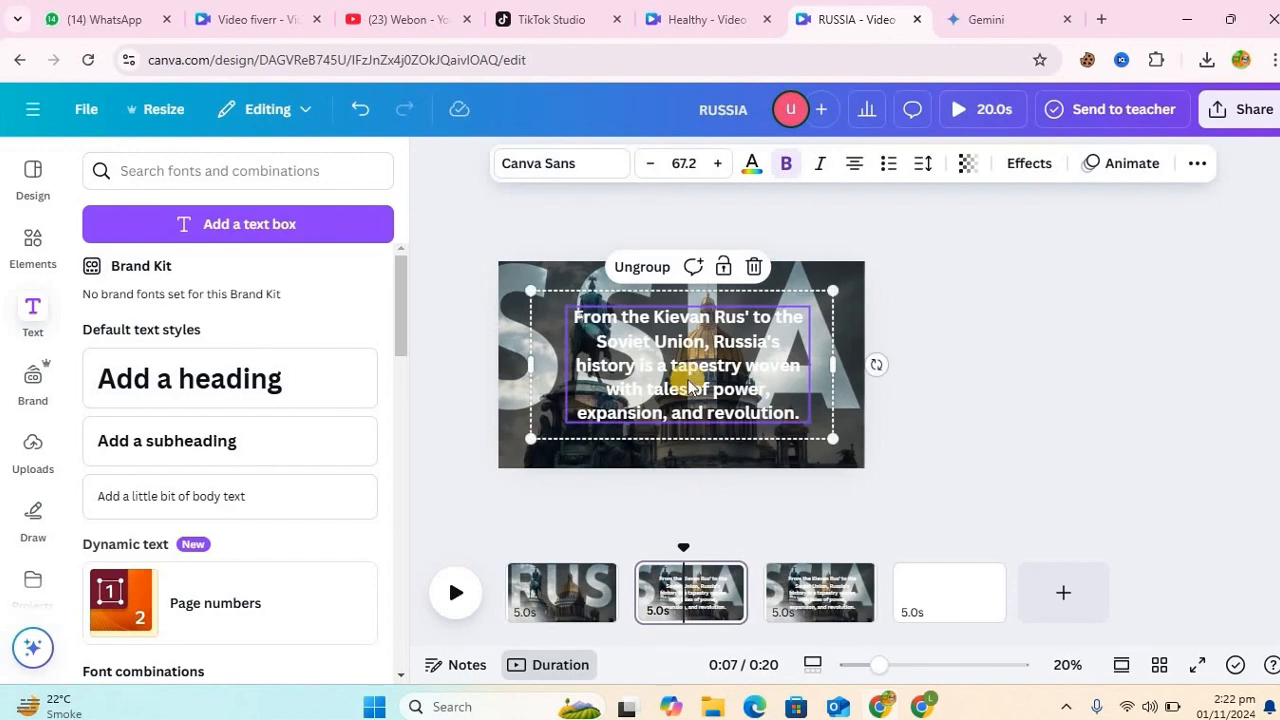
{"action": "left_click_drag", "start_coordinate": [686, 410], "coordinate": [683, 543]}
Move the text group on the third page down until its text lies below the page edge.
{"action": "left_click", "coordinate": [829, 590]}
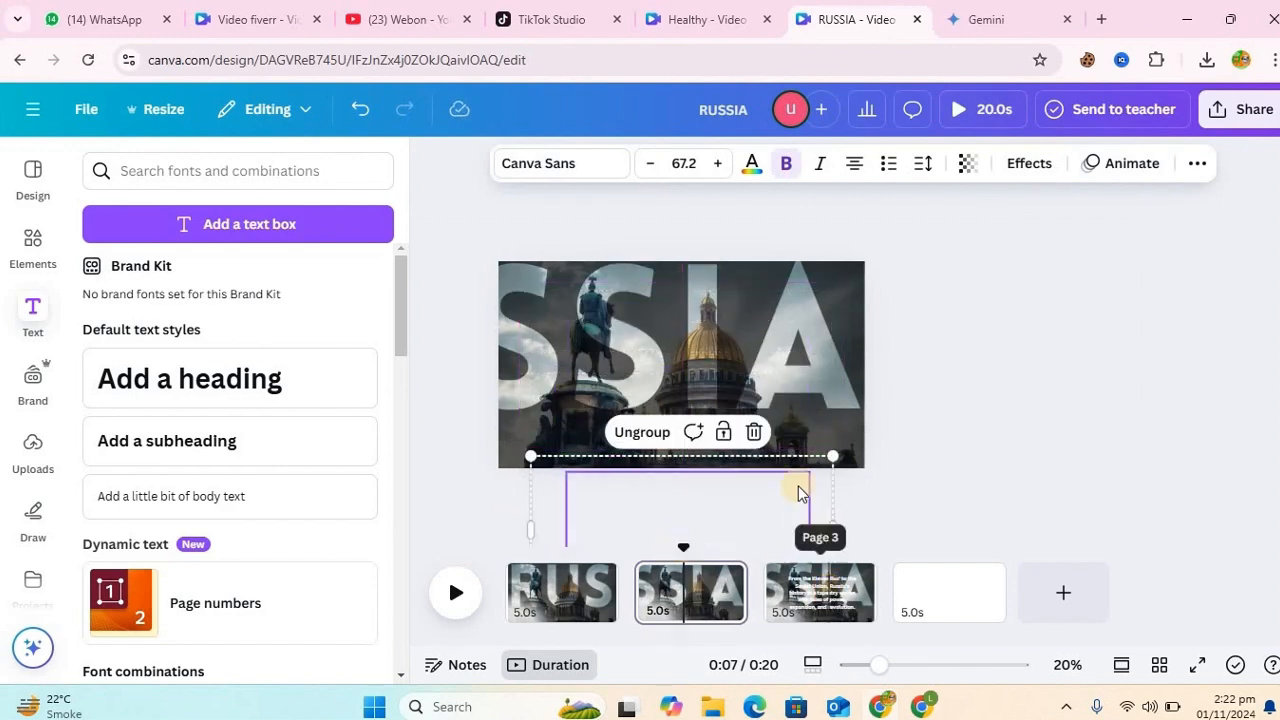
{"action": "left_click", "coordinate": [726, 447]}
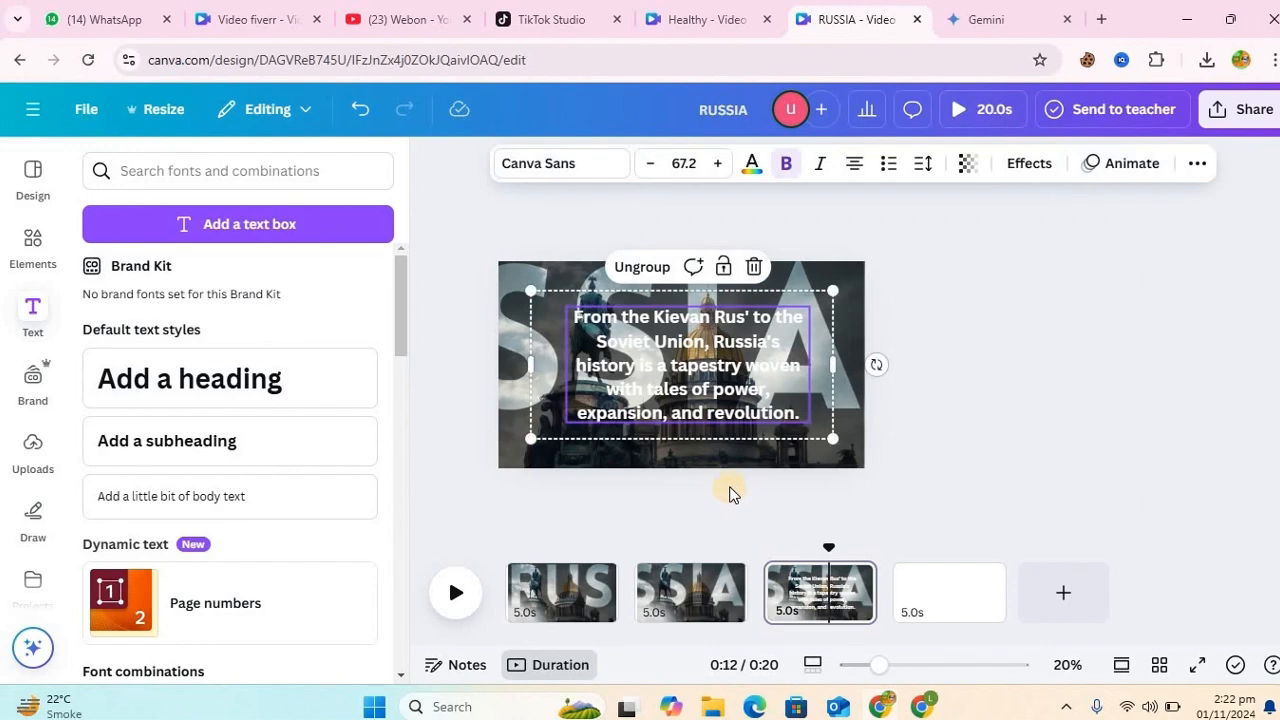
{"action": "left_click_drag", "start_coordinate": [720, 372], "coordinate": [722, 539]}
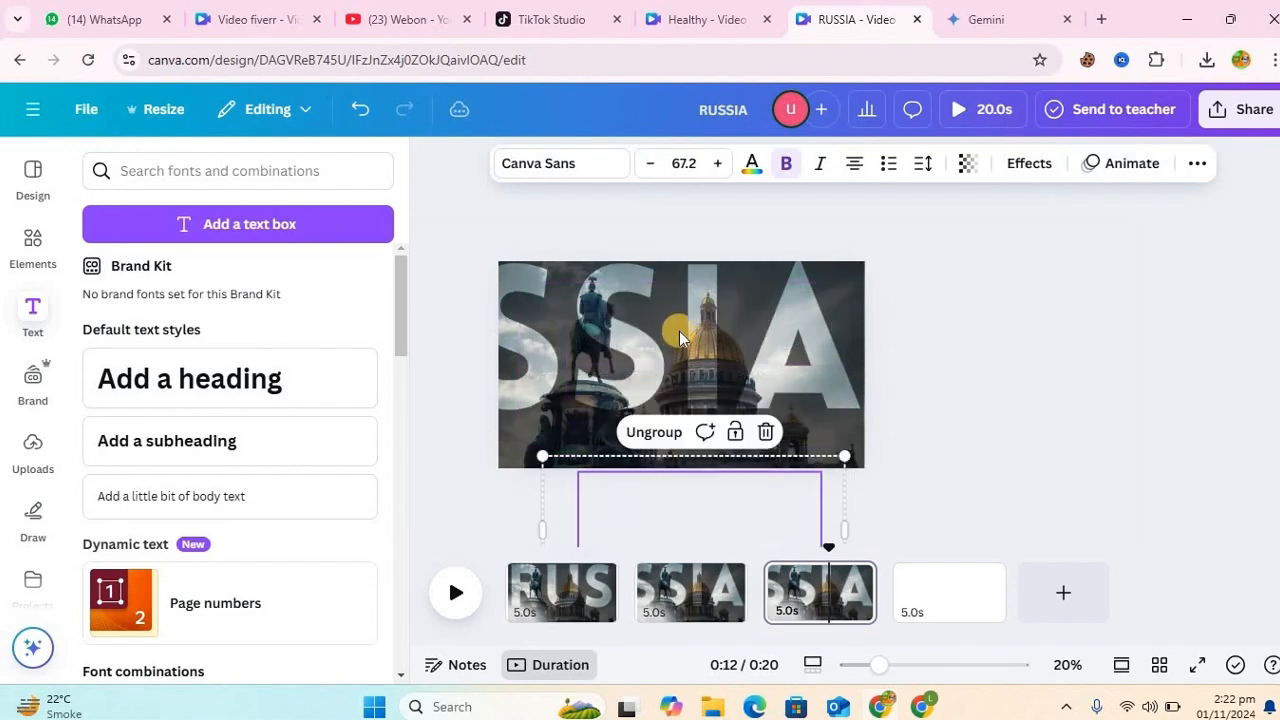
Shrink the RUSSIA cut-out on the third page until the whole word fits, centre it, and widen its frame on both sides.
{"action": "left_click", "coordinate": [679, 331]}
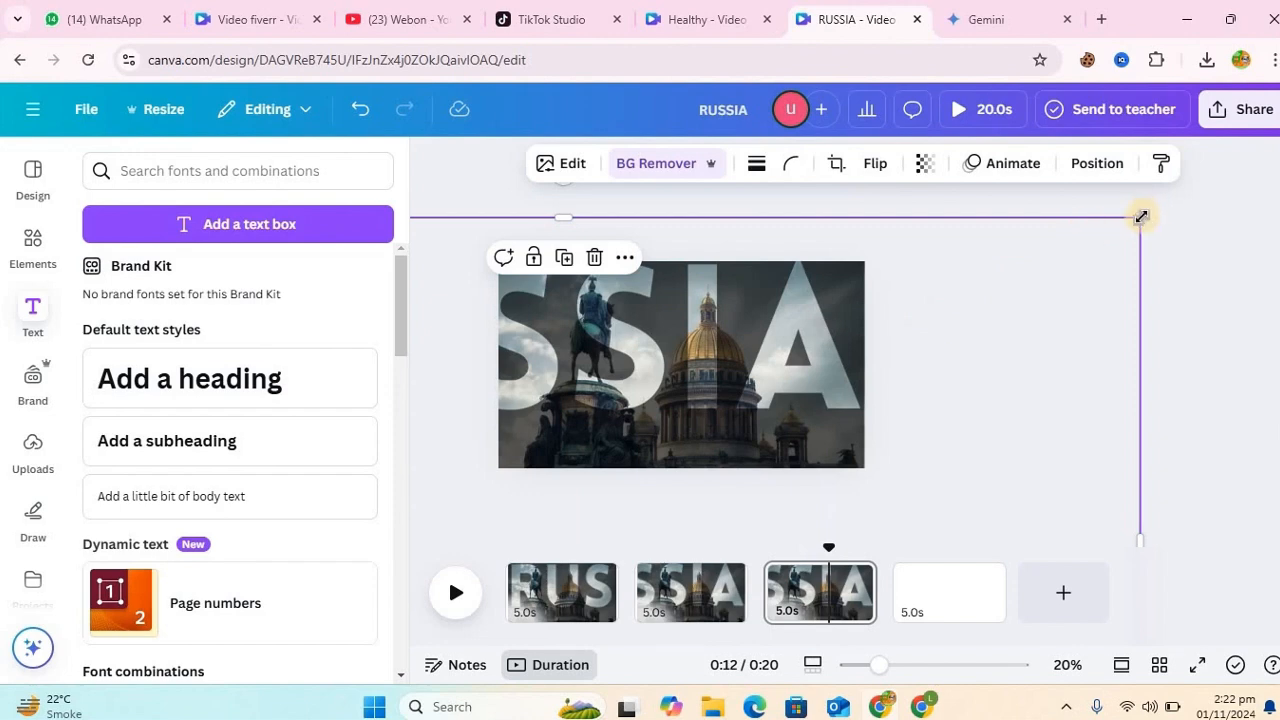
{"action": "left_click_drag", "start_coordinate": [1139, 217], "coordinate": [680, 400]}
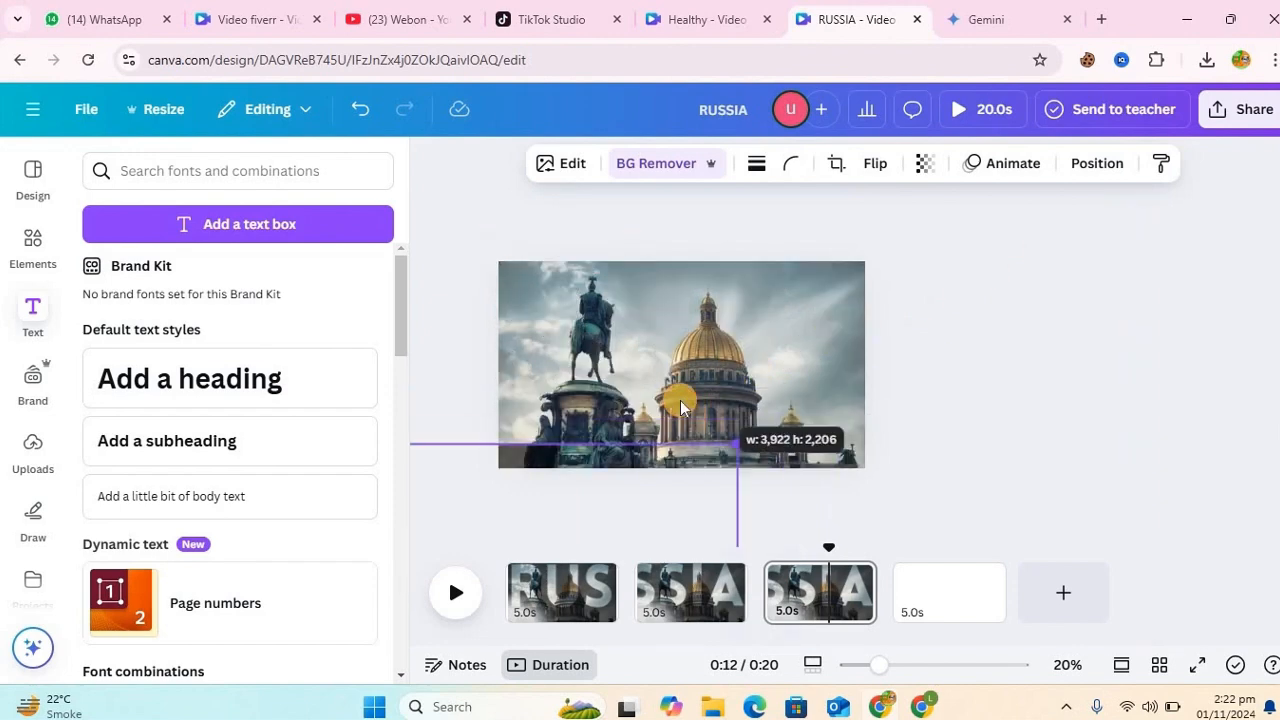
{"action": "left_click_drag", "start_coordinate": [598, 418], "coordinate": [938, 232]}
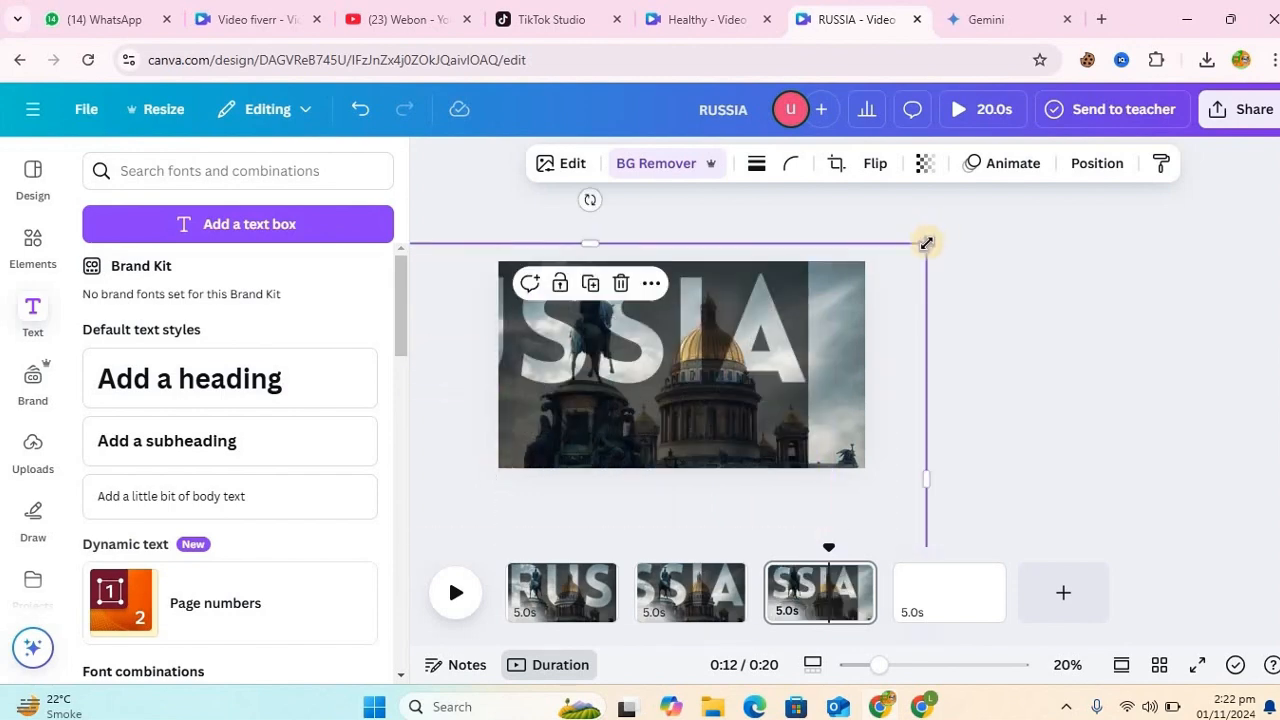
{"action": "left_click_drag", "start_coordinate": [832, 304], "coordinate": [727, 384]}
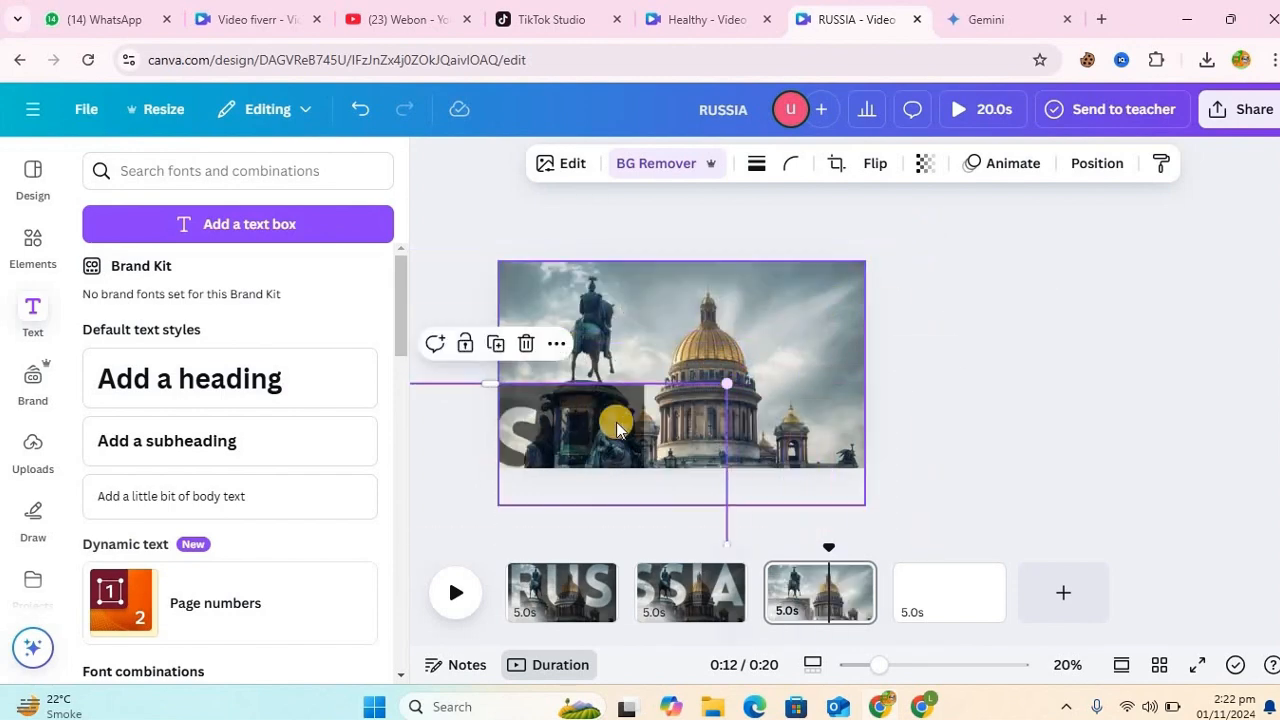
{"action": "mouse_move", "coordinate": [776, 320]}
{"action": "left_mouse_down"}
{"action": "mouse_move", "coordinate": [943, 263]}
{"action": "mouse_move", "coordinate": [790, 341]}
{"action": "left_mouse_up"}
{"action": "left_click_drag", "start_coordinate": [670, 415], "coordinate": [699, 334]}
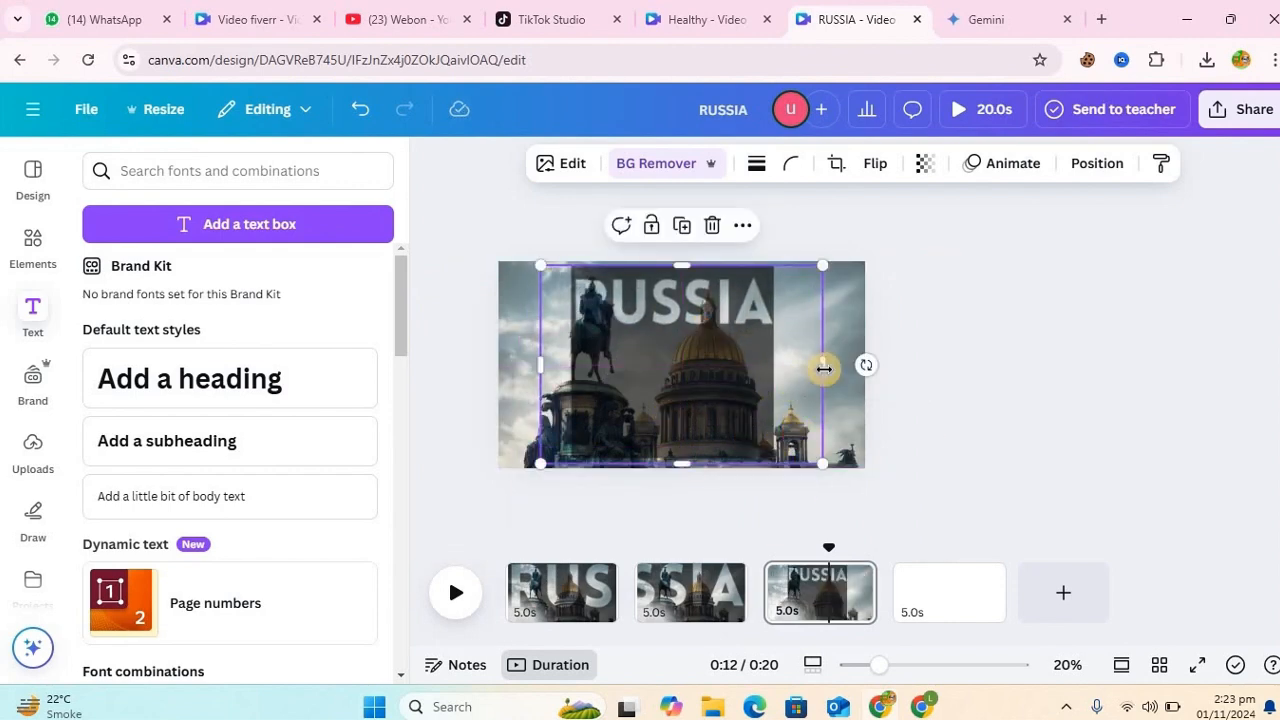
{"action": "left_click_drag", "start_coordinate": [848, 367], "coordinate": [851, 369]}
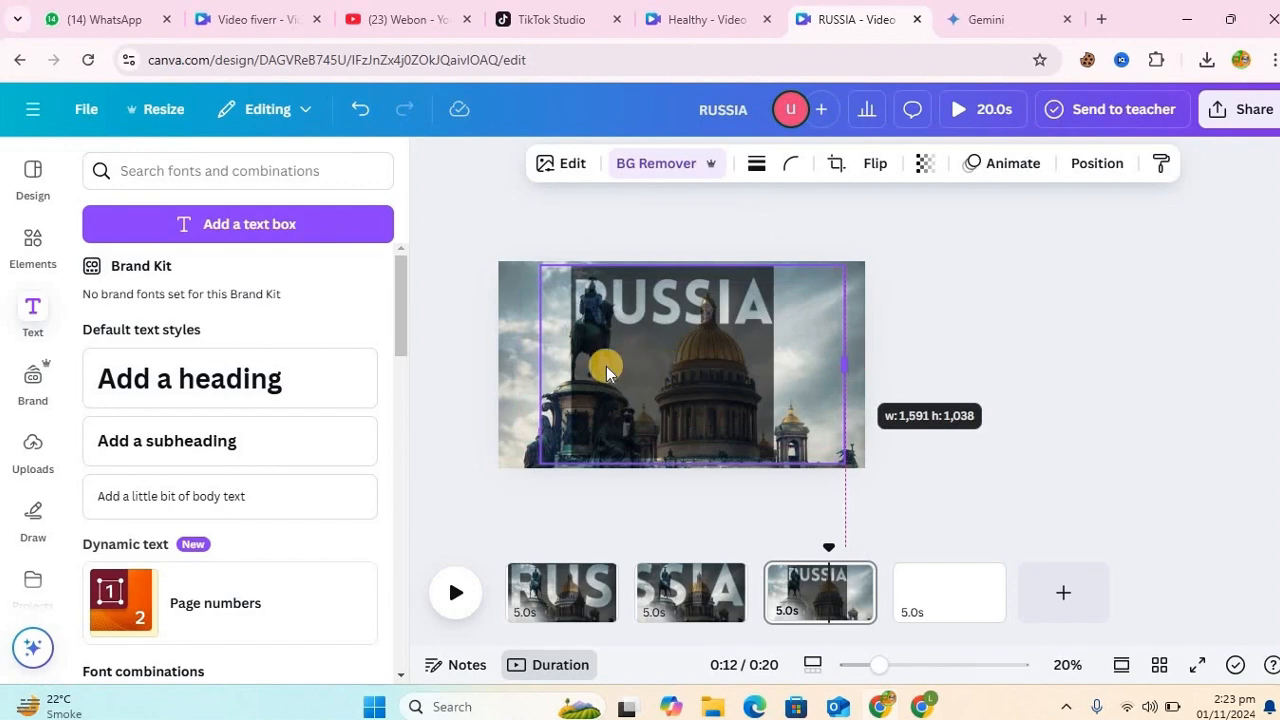
{"action": "mouse_move", "coordinate": [522, 365]}
{"action": "left_mouse_down"}
{"action": "mouse_move", "coordinate": [505, 365]}
{"action": "mouse_move", "coordinate": [519, 366]}
{"action": "left_mouse_up"}
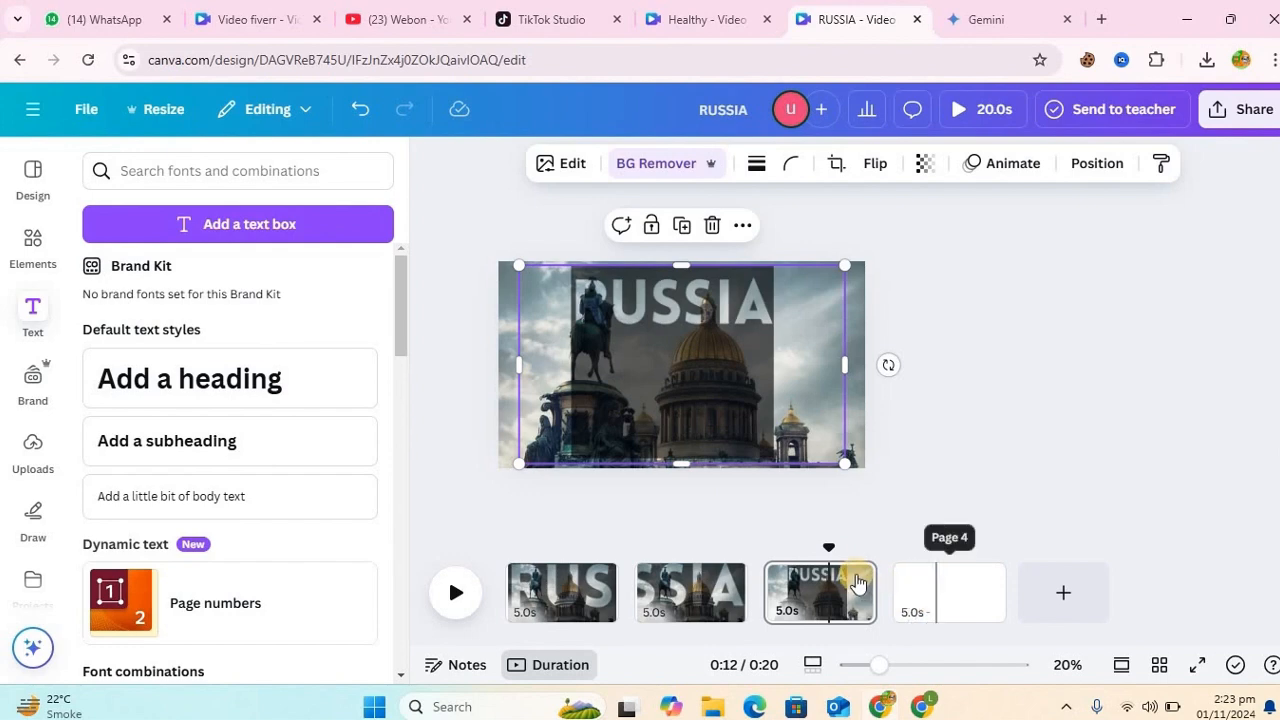
Duplicate the third page, and on the copy raise the text group to just below RUSSIA and shrink it to fit the dark panel.
{"action": "right_click", "coordinate": [865, 437]}
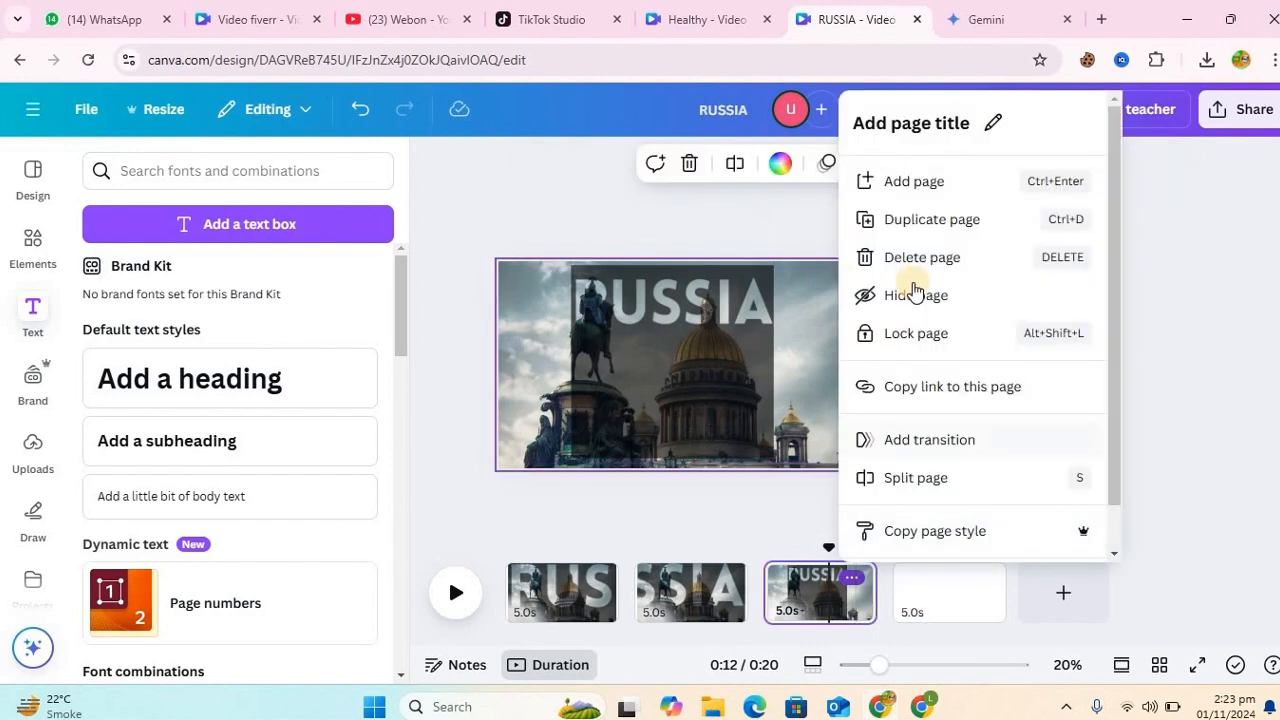
{"action": "left_click", "coordinate": [922, 222]}
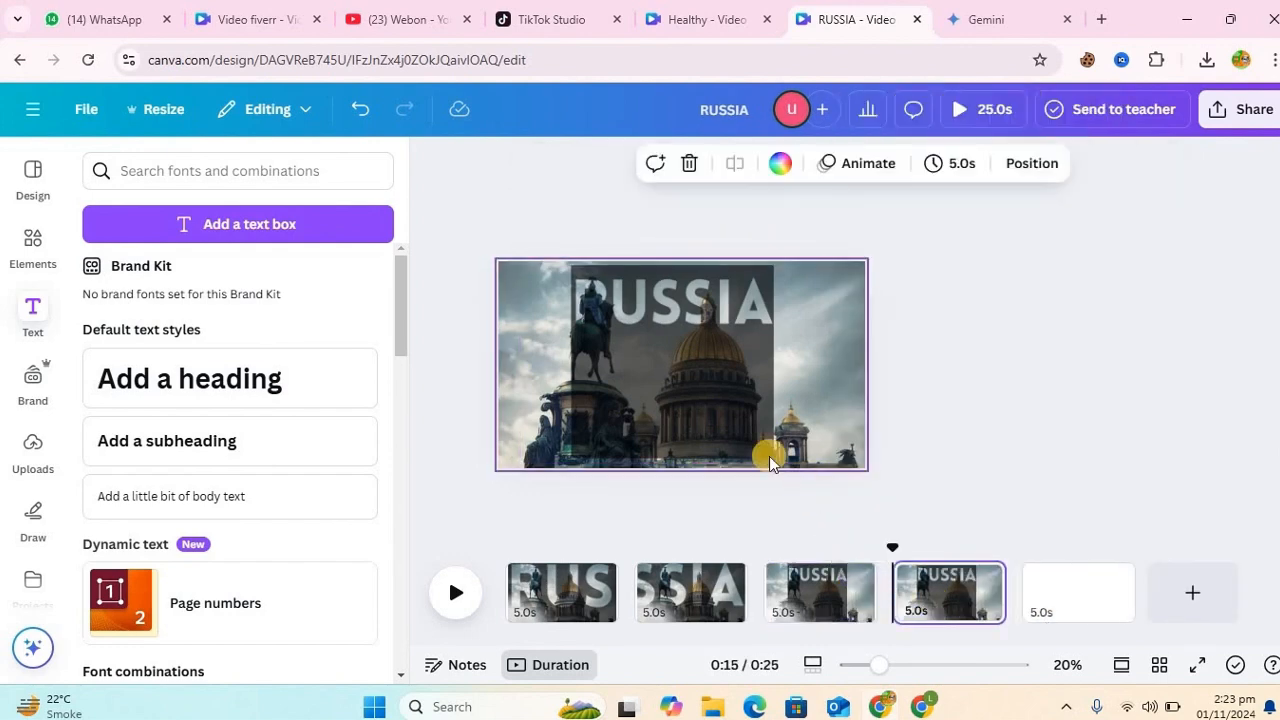
{"action": "left_click_drag", "start_coordinate": [735, 467], "coordinate": [722, 332]}
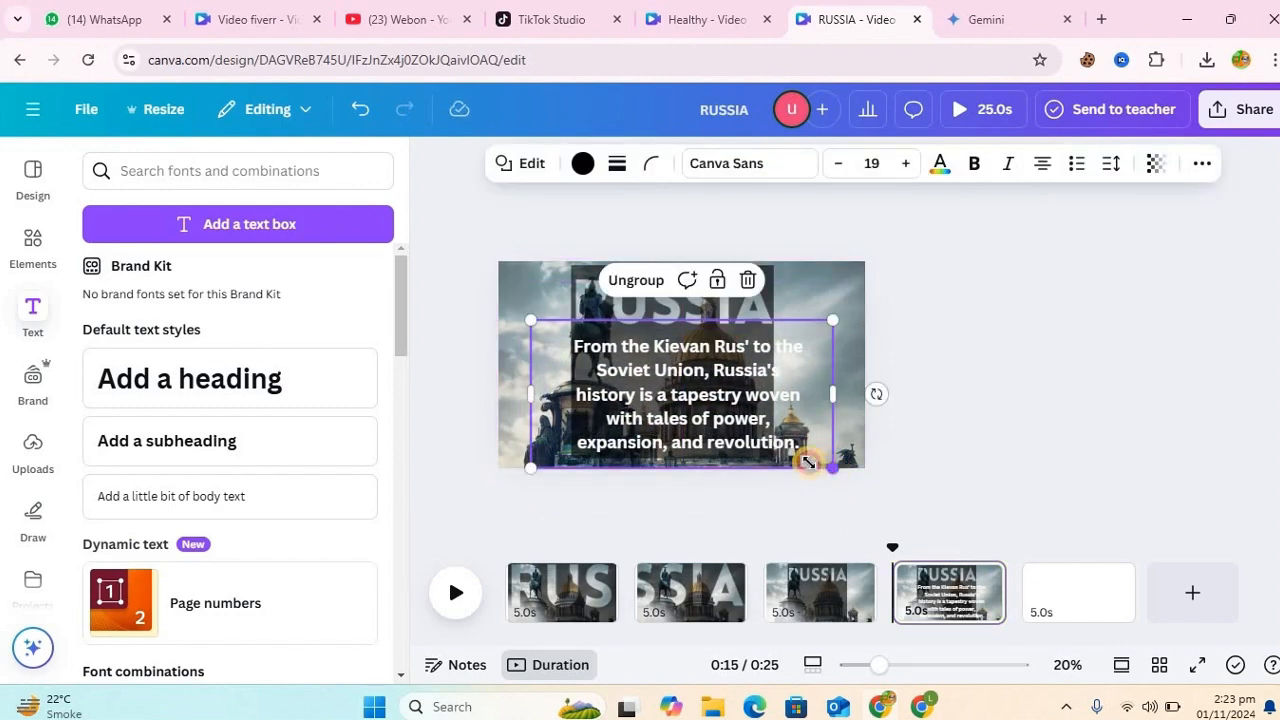
{"action": "left_click_drag", "start_coordinate": [808, 462], "coordinate": [672, 410]}
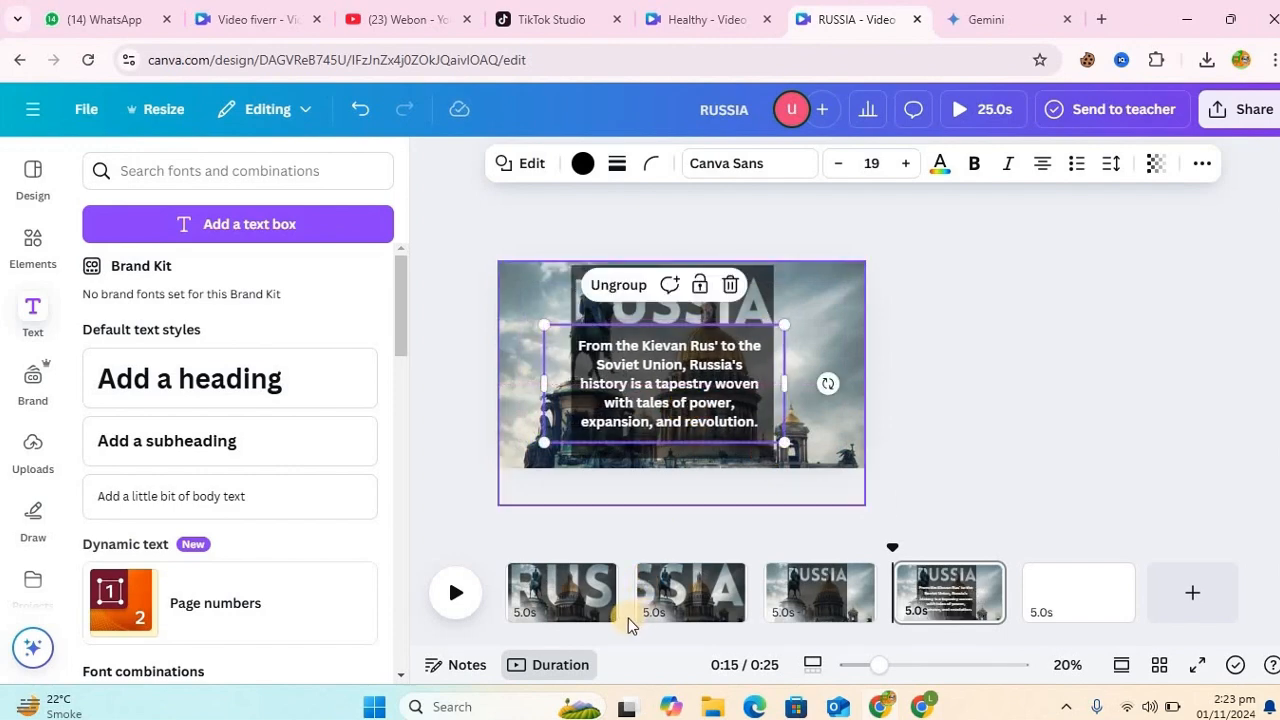
Add a 1.5-second Match & Move transition after the first page and apply it between all pages.
{"action": "left_click", "coordinate": [631, 614]}
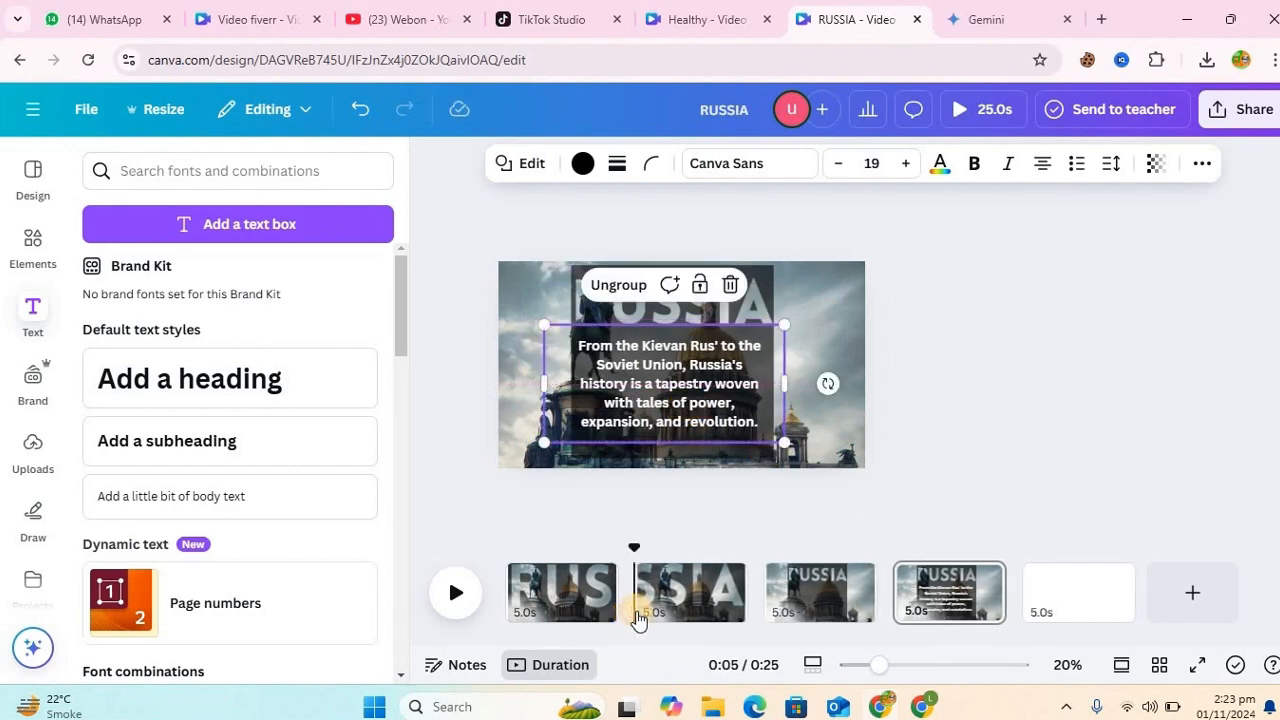
{"action": "left_click", "coordinate": [636, 610]}
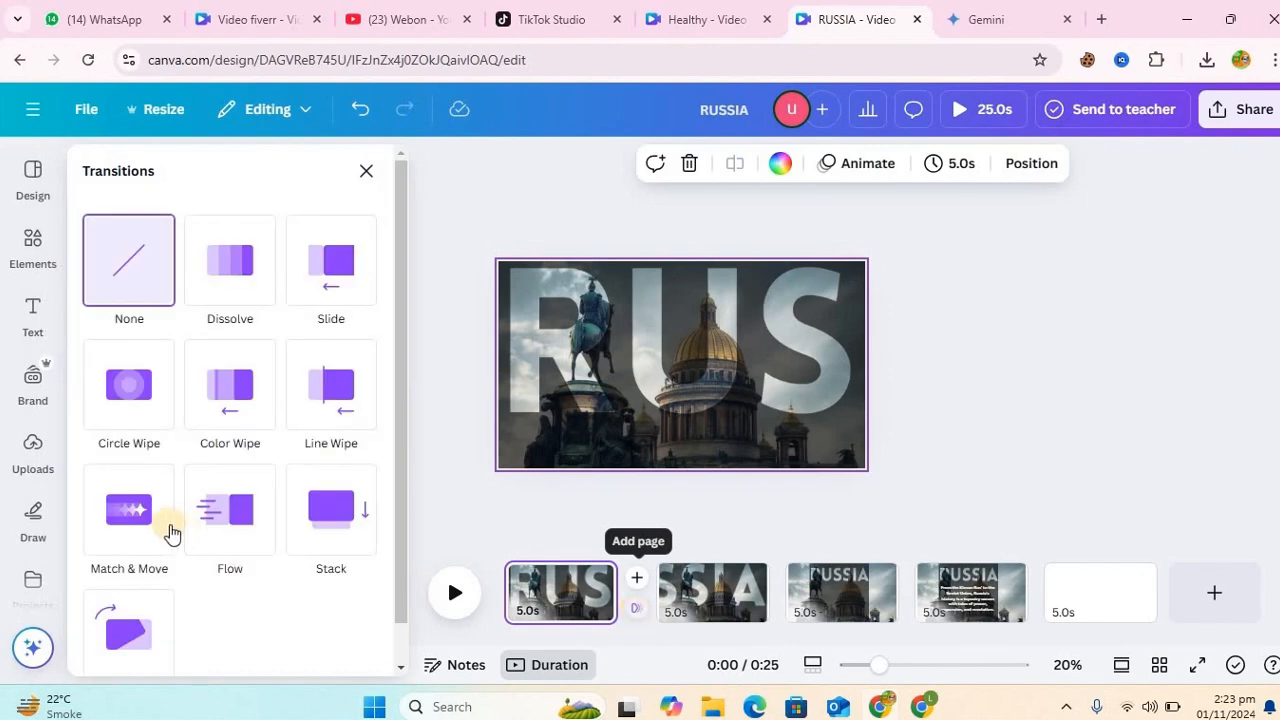
{"action": "left_click", "coordinate": [125, 521]}
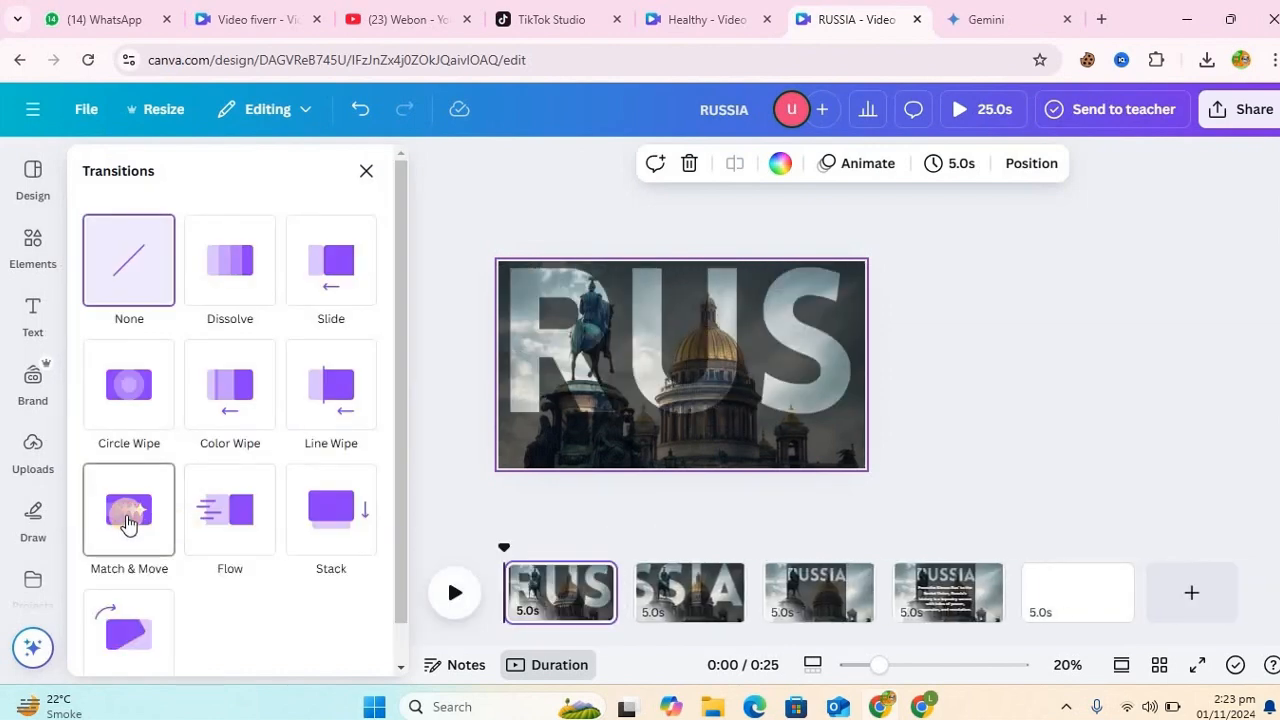
{"action": "left_click", "coordinate": [127, 523]}
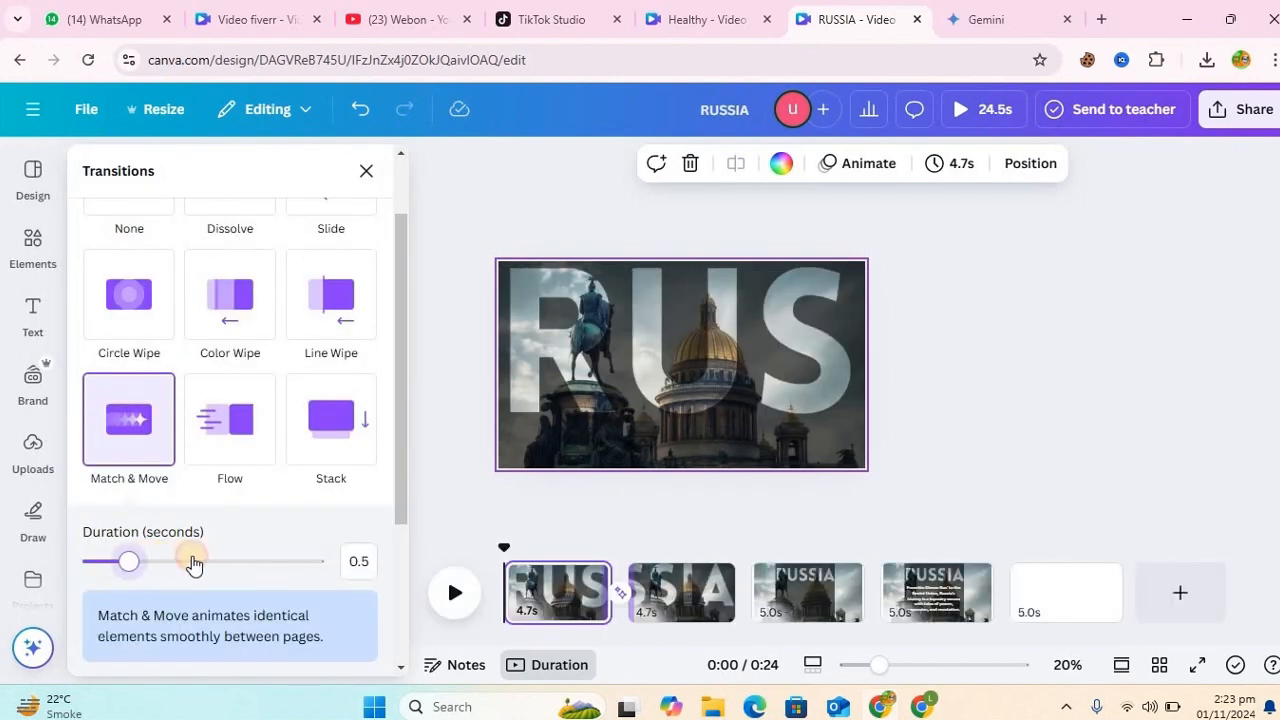
{"action": "left_click_drag", "start_coordinate": [194, 563], "coordinate": [201, 563]}
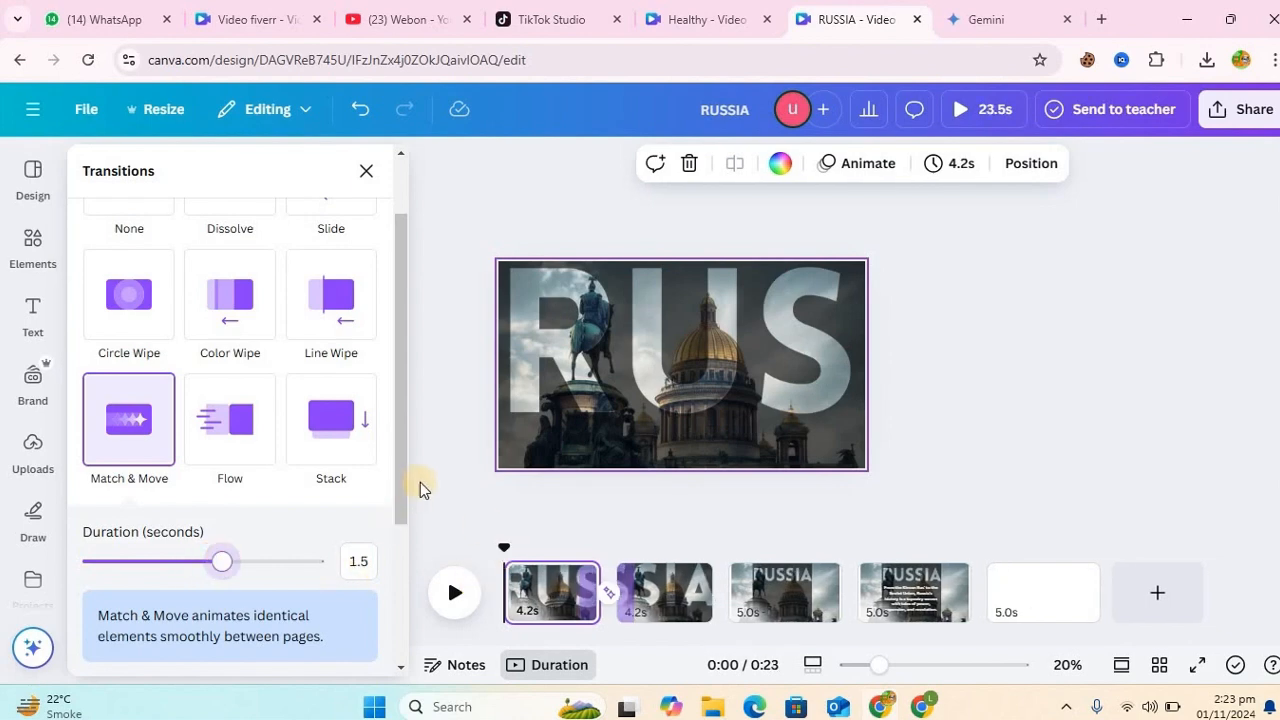
{"action": "left_click_drag", "start_coordinate": [397, 549], "coordinate": [395, 657]}
{"action": "left_click", "coordinate": [395, 650]}
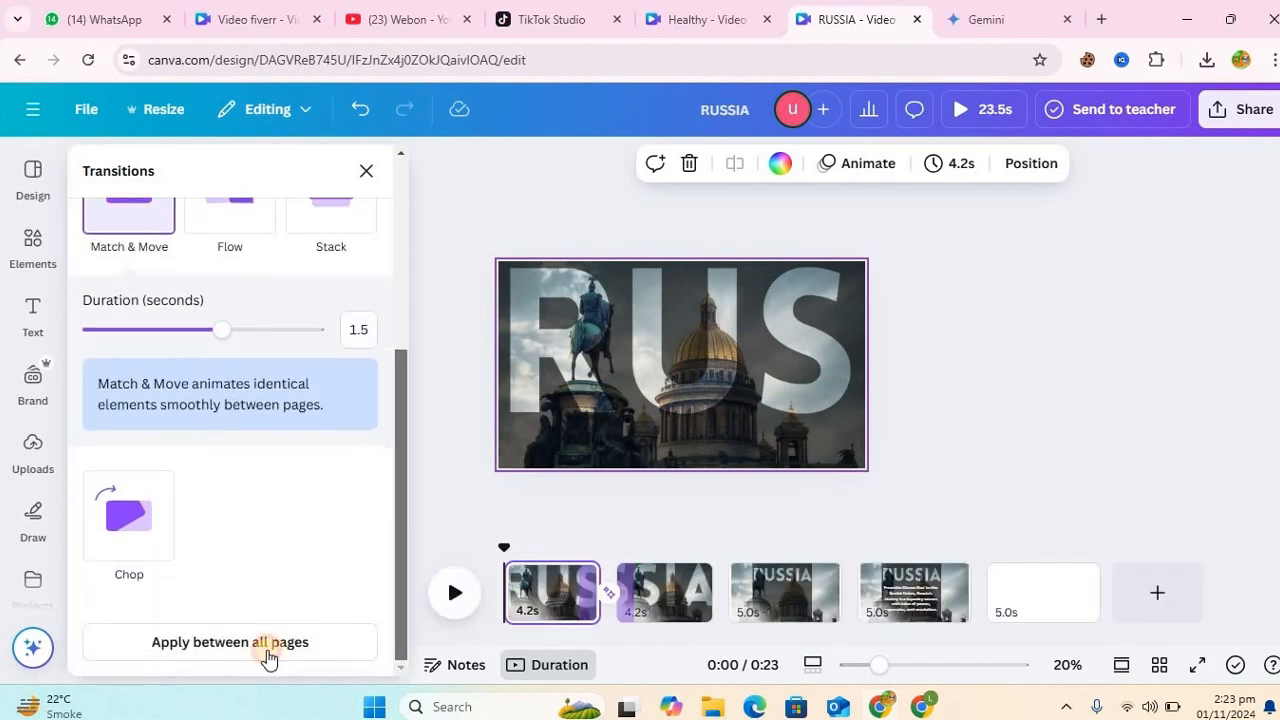
{"action": "left_click", "coordinate": [236, 652]}
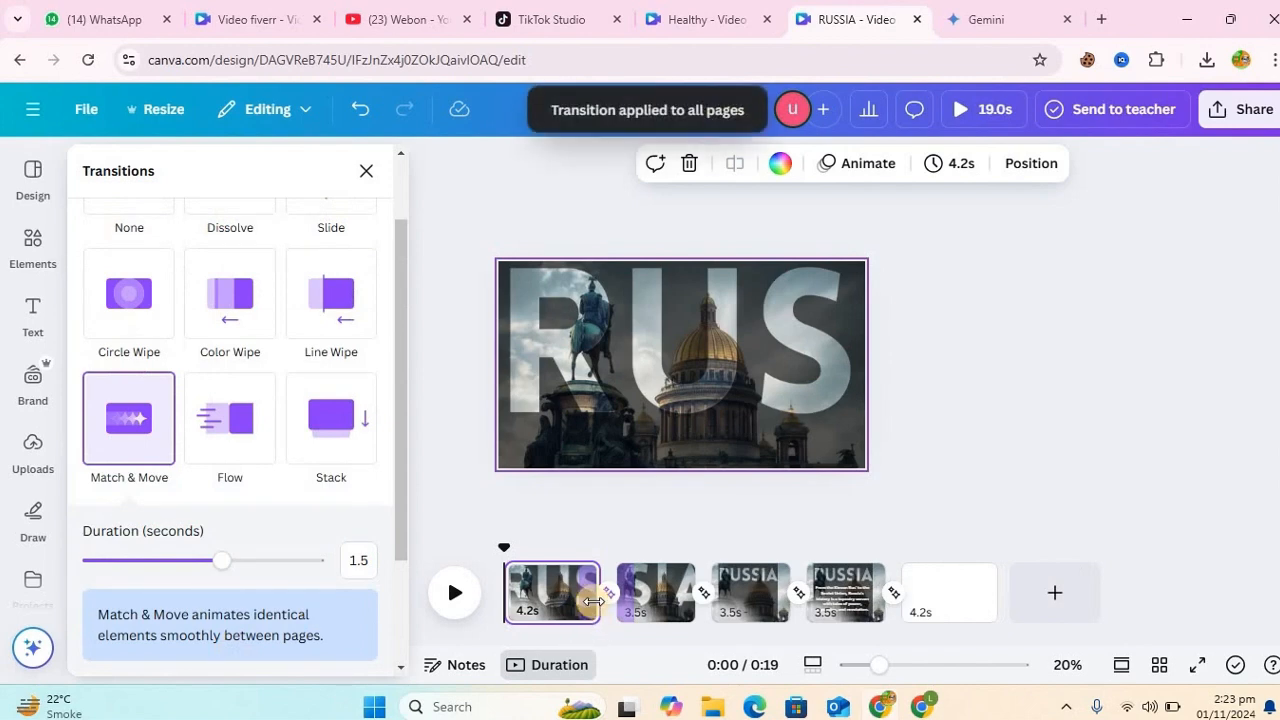
Shorten the first four pages to 2.9, 2.2, 2.2 and 2.0 seconds respectively.
{"action": "mouse_move", "coordinate": [592, 582]}
{"action": "left_mouse_down"}
{"action": "mouse_move", "coordinate": [558, 580]}
{"action": "mouse_move", "coordinate": [624, 577]}
{"action": "mouse_move", "coordinate": [600, 578]}
{"action": "left_mouse_up"}
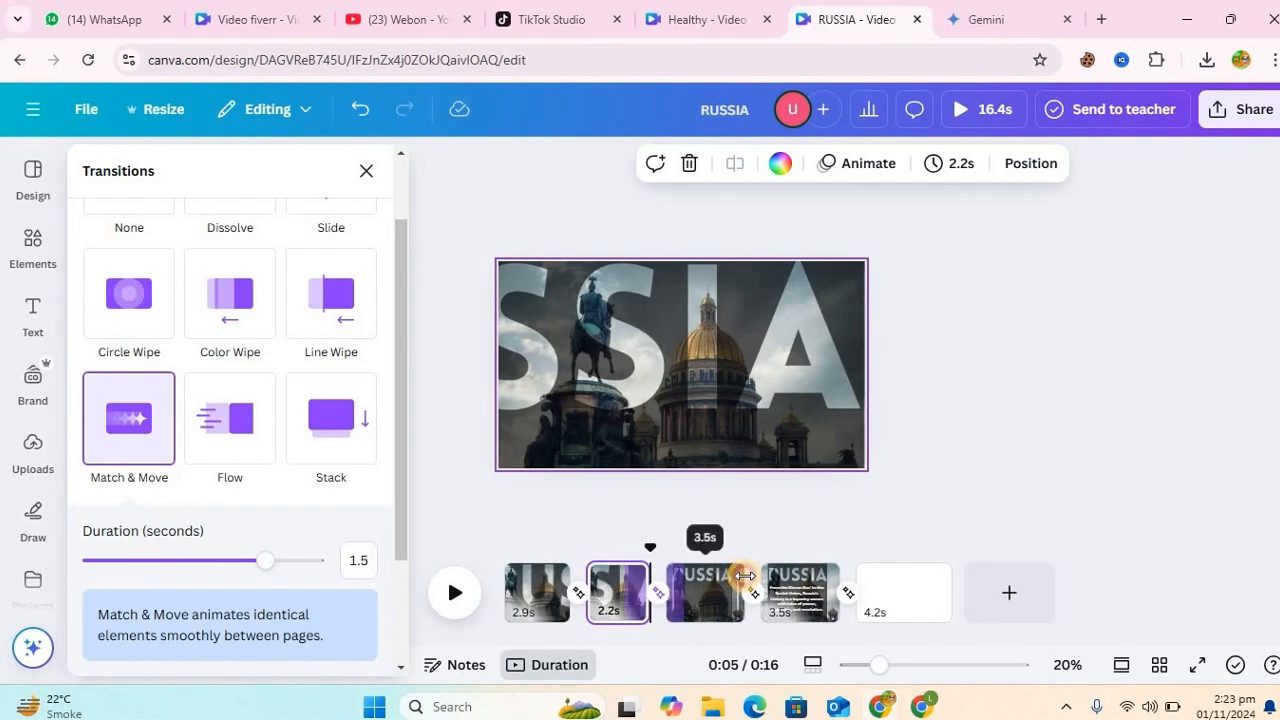
{"action": "left_click_drag", "start_coordinate": [716, 576], "coordinate": [702, 577]}
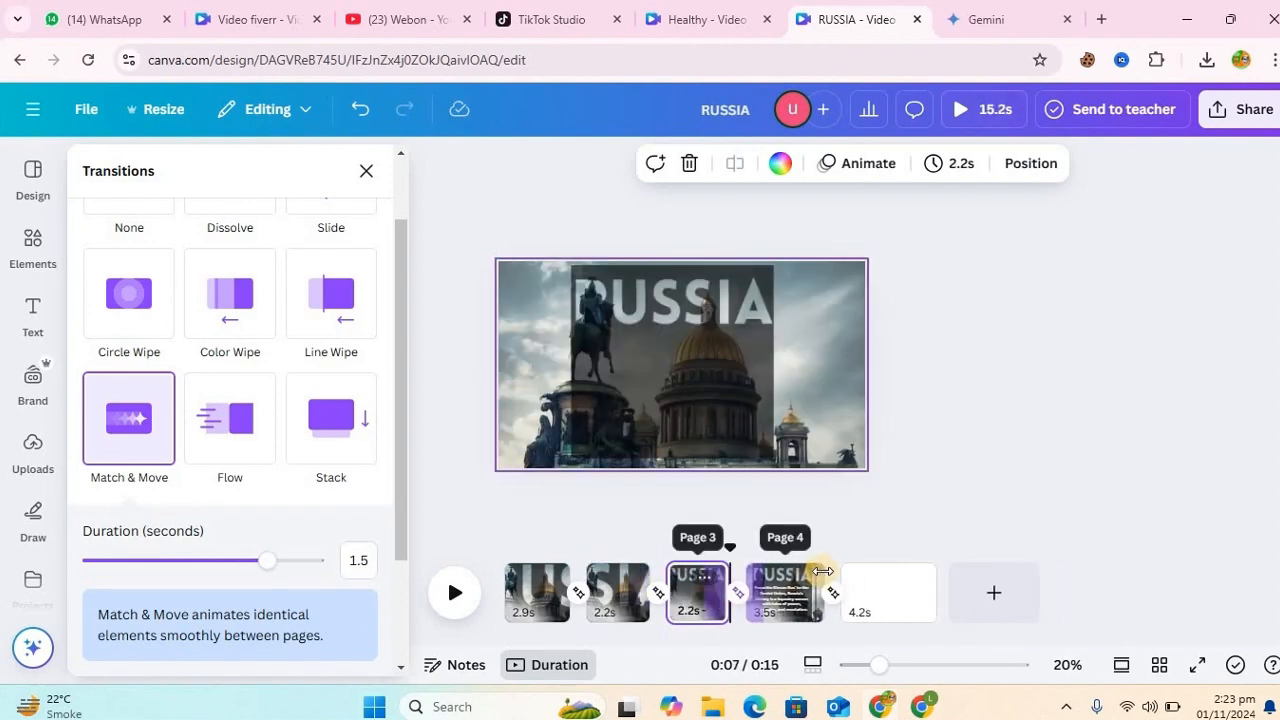
{"action": "left_click_drag", "start_coordinate": [788, 572], "coordinate": [774, 574]}
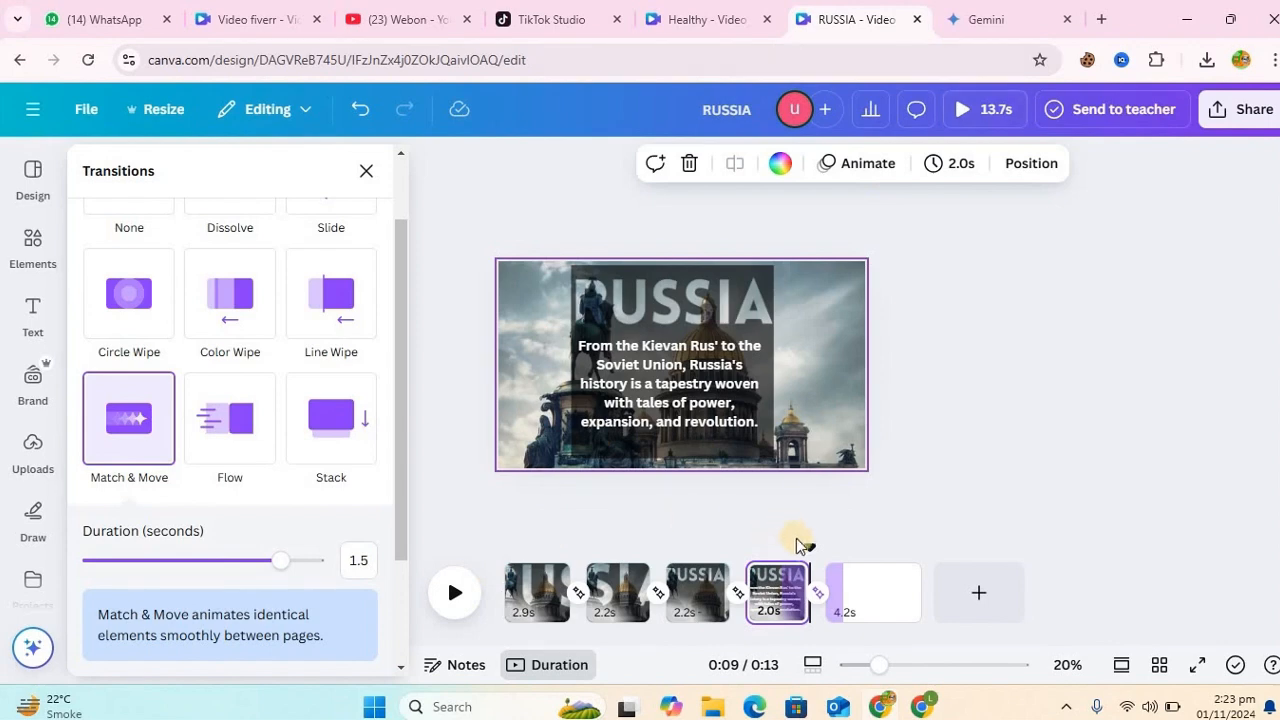
Preview the whole video to check the transitions, and close the preview.
{"action": "left_click", "coordinate": [972, 110]}
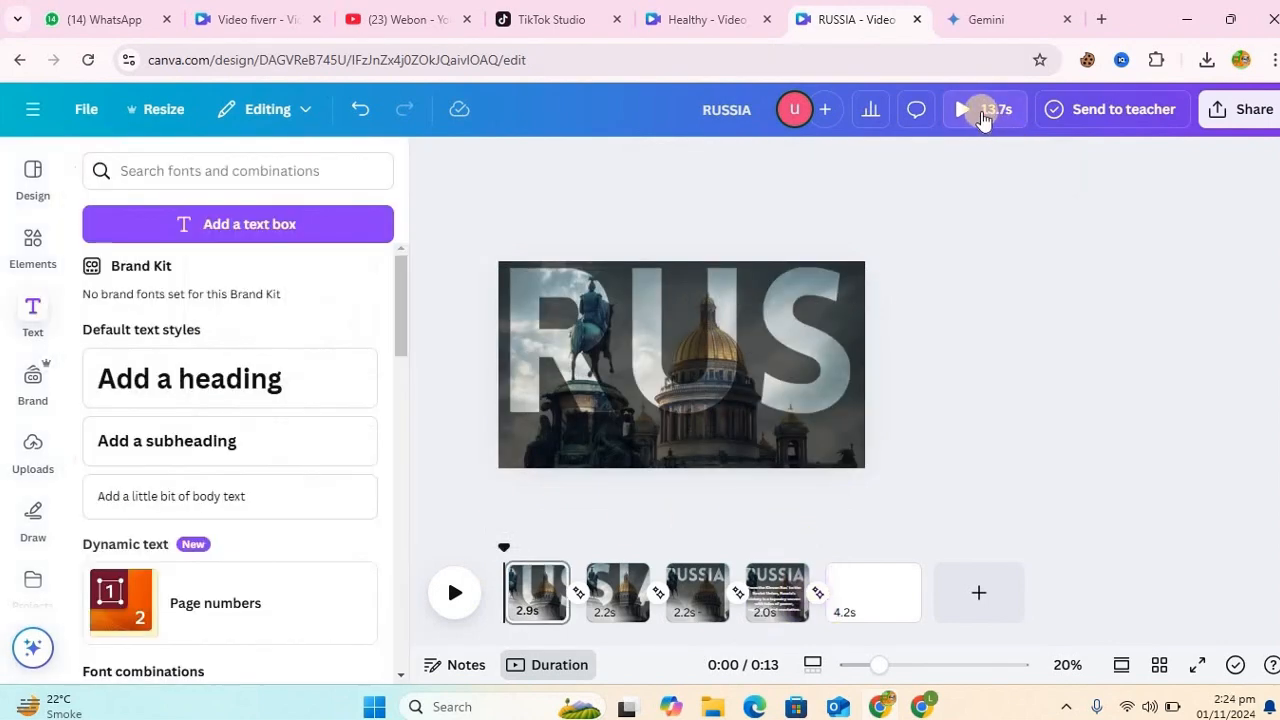
{"action": "left_click", "coordinate": [979, 111]}
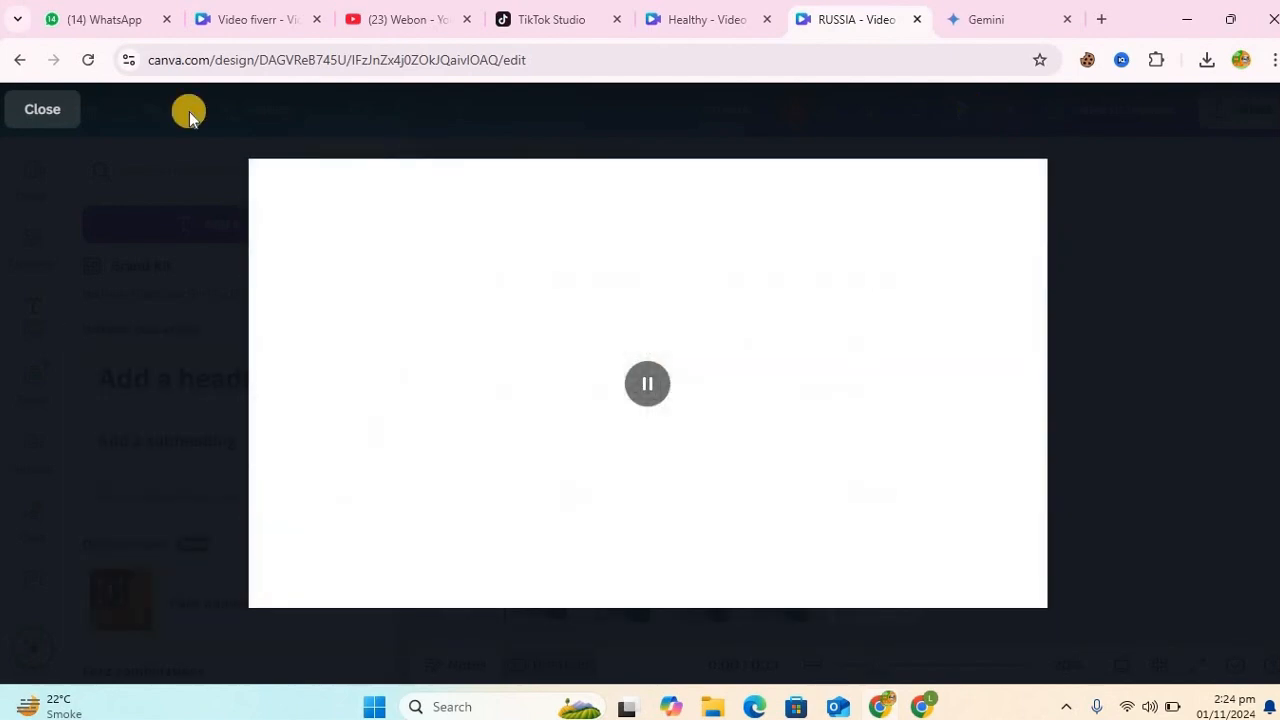
{"action": "left_click", "coordinate": [57, 108]}
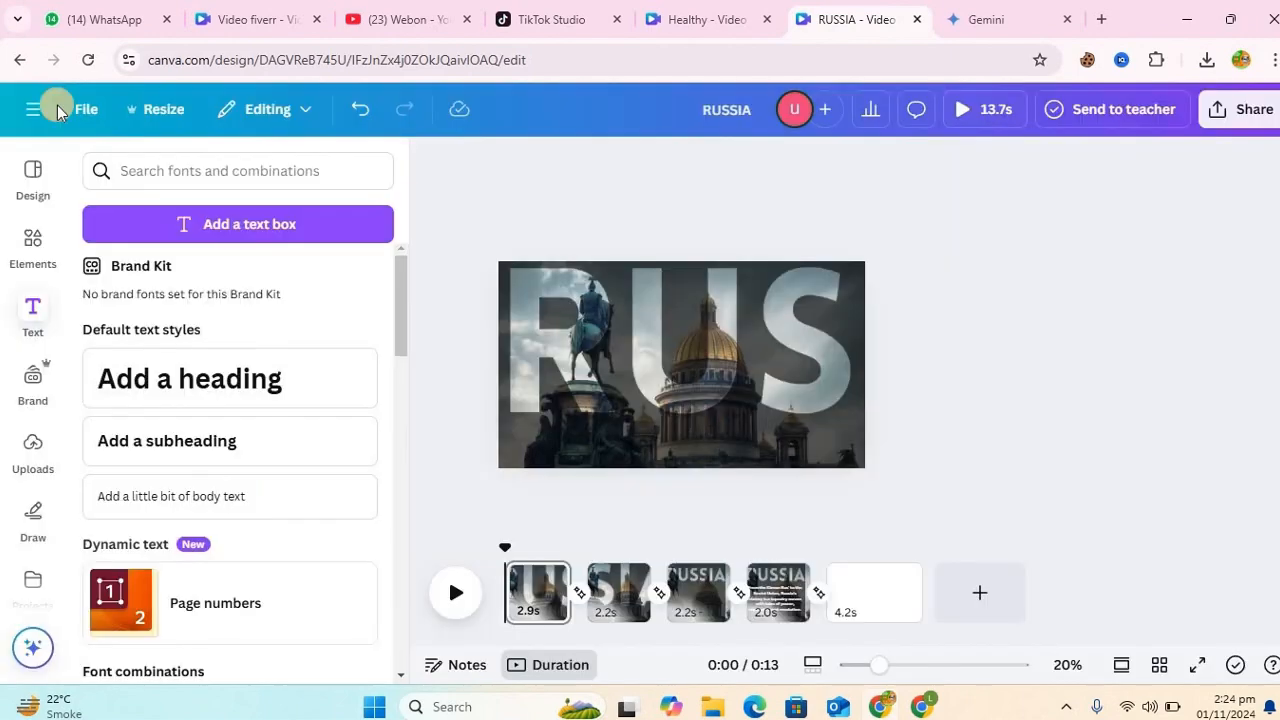